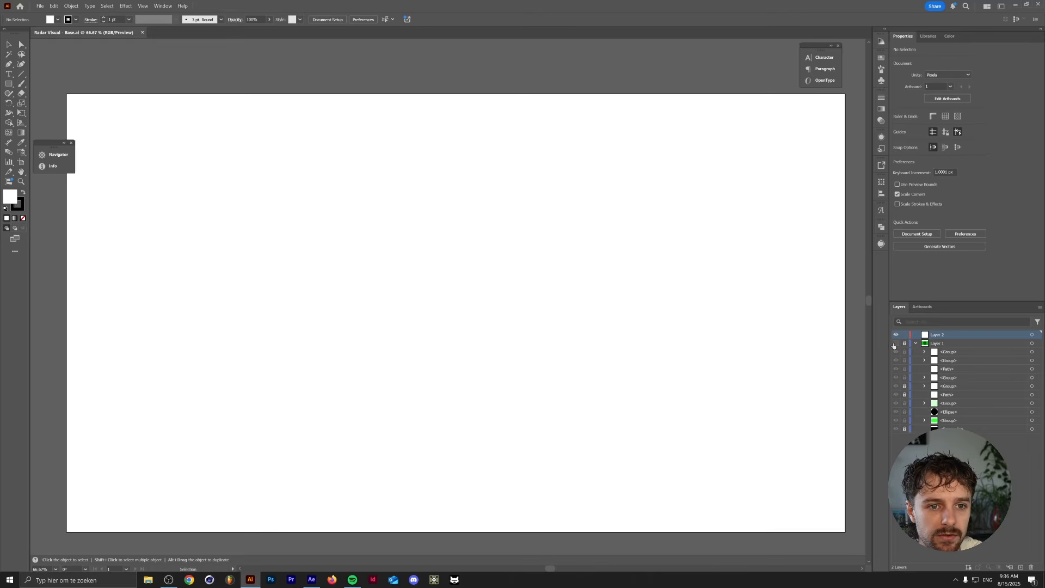
# Step: On a new layer above Layer 1, draw and lock a black, stroke-free 1920 × 1080 px rectangle covering the artboard
pyautogui.click(934, 345)
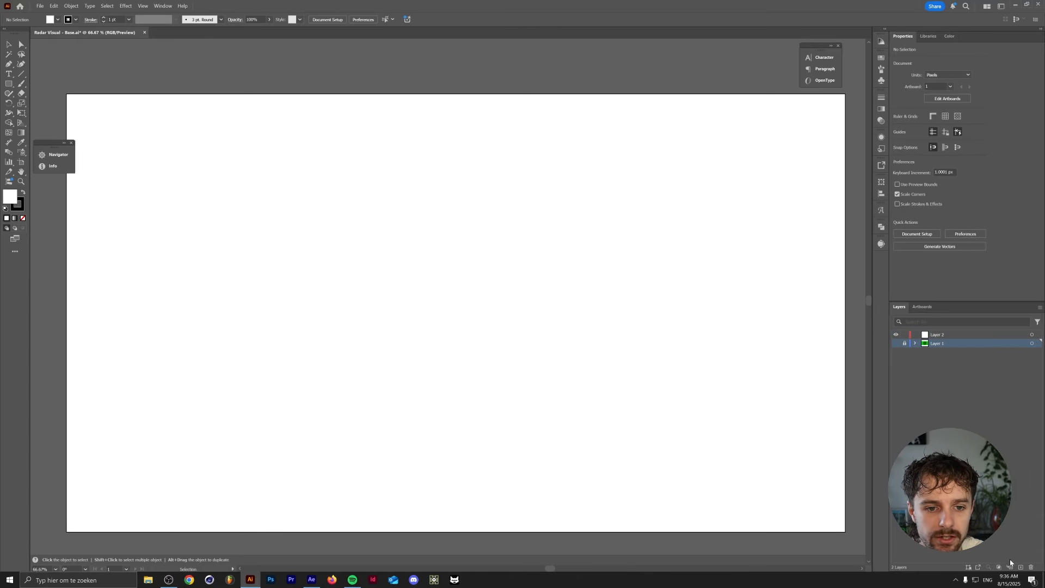
pyautogui.click(1021, 567)
pyautogui.click(9, 84)
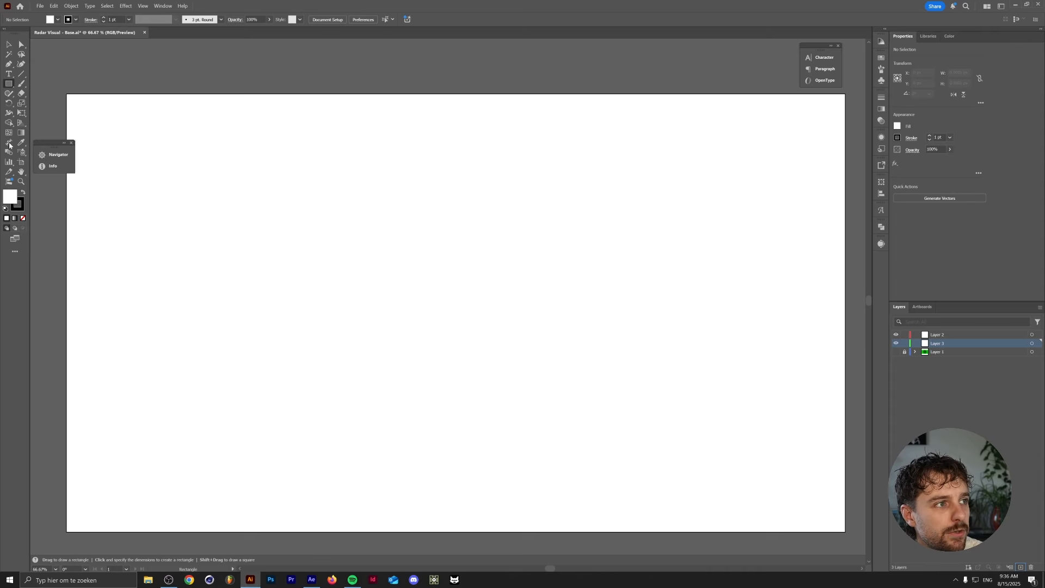
pyautogui.click(22, 192)
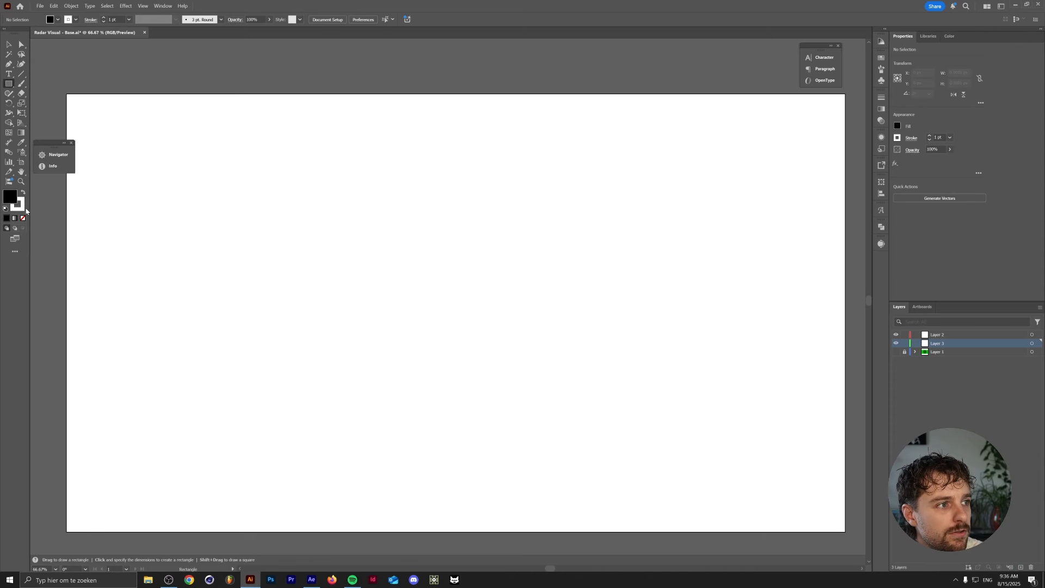
pyautogui.click(23, 209)
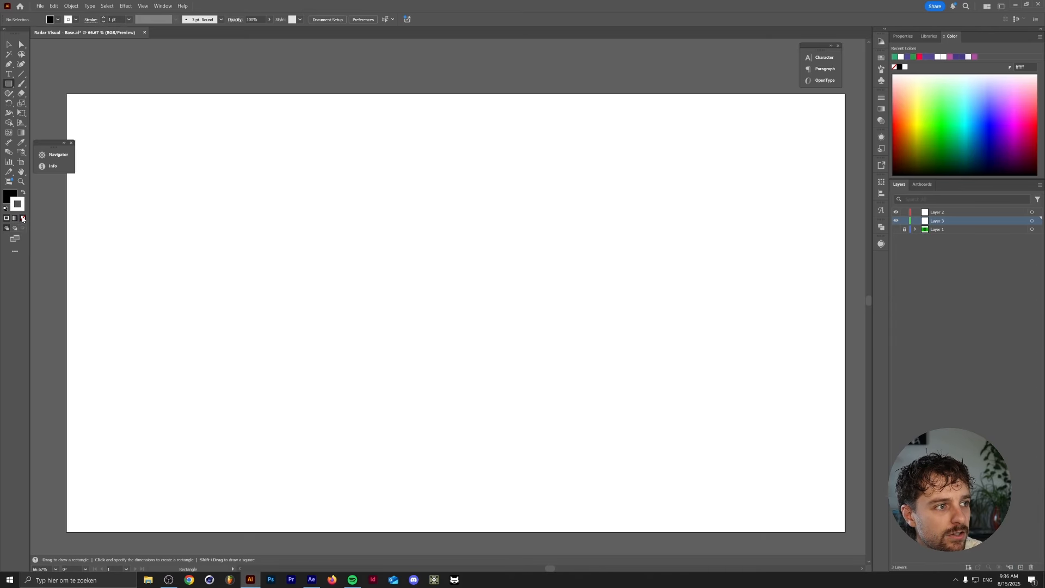
pyautogui.click(23, 218)
pyautogui.press('x')
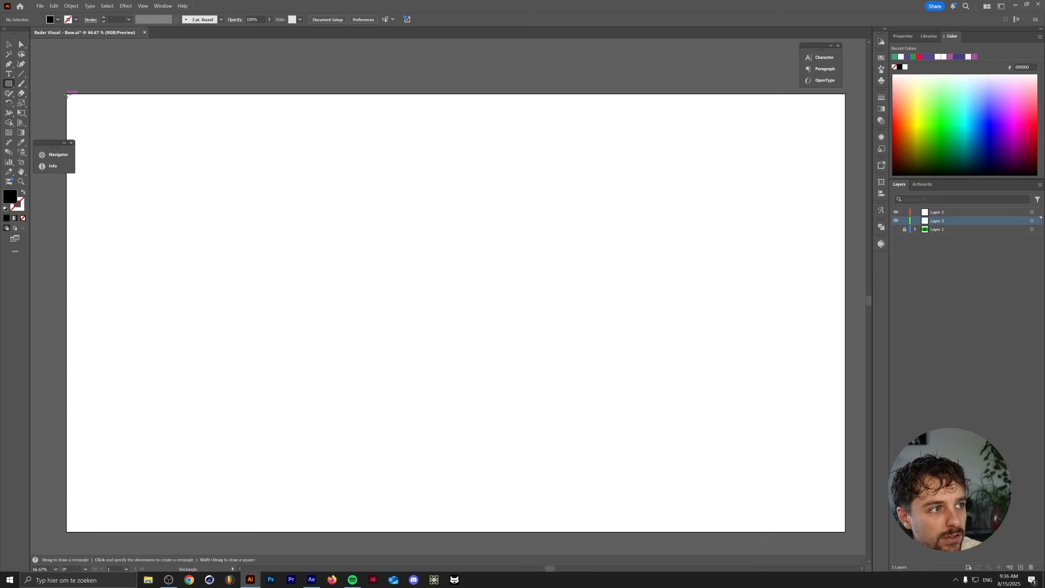
pyautogui.moveTo(67, 94); pyautogui.dragTo(846, 531)
pyautogui.press('v')
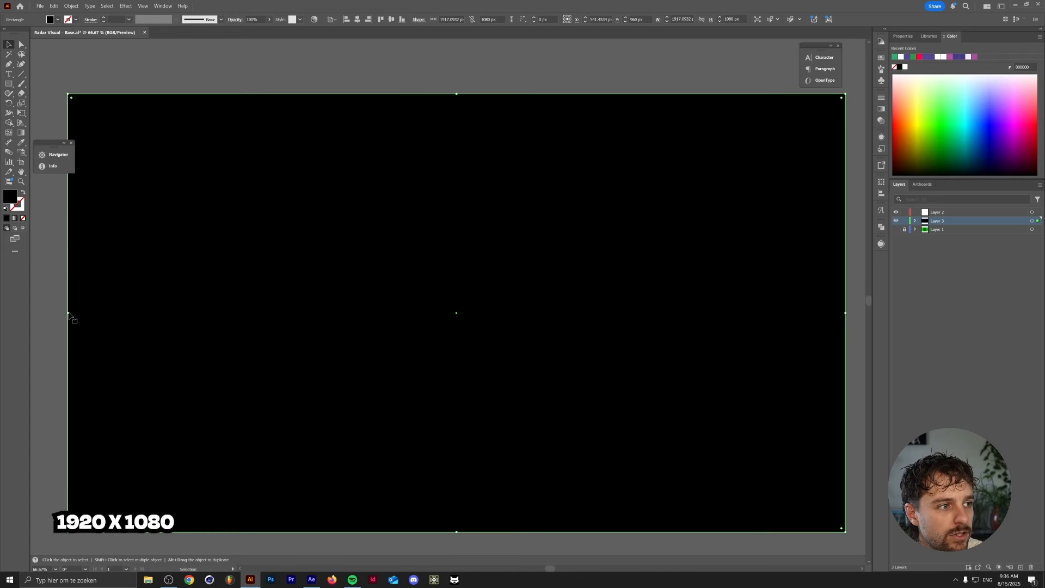
pyautogui.moveTo(69, 313); pyautogui.dragTo(68, 314)
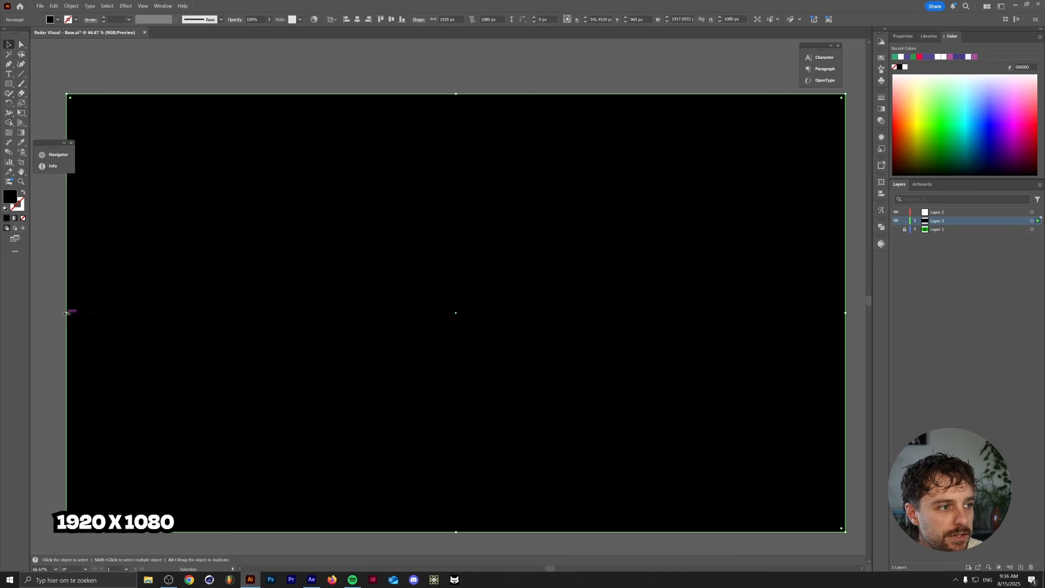
pyautogui.click(914, 221)
pyautogui.click(904, 230)
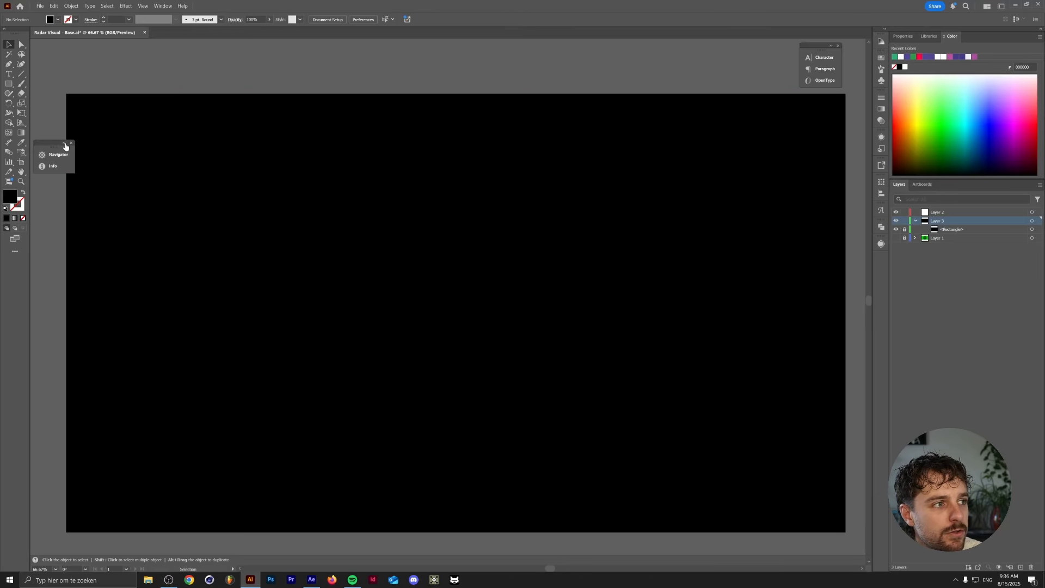
# Step: Draw a circular polar grid about 1006 px across with five concentric rings and six radial spokes
pyautogui.click(21, 74)
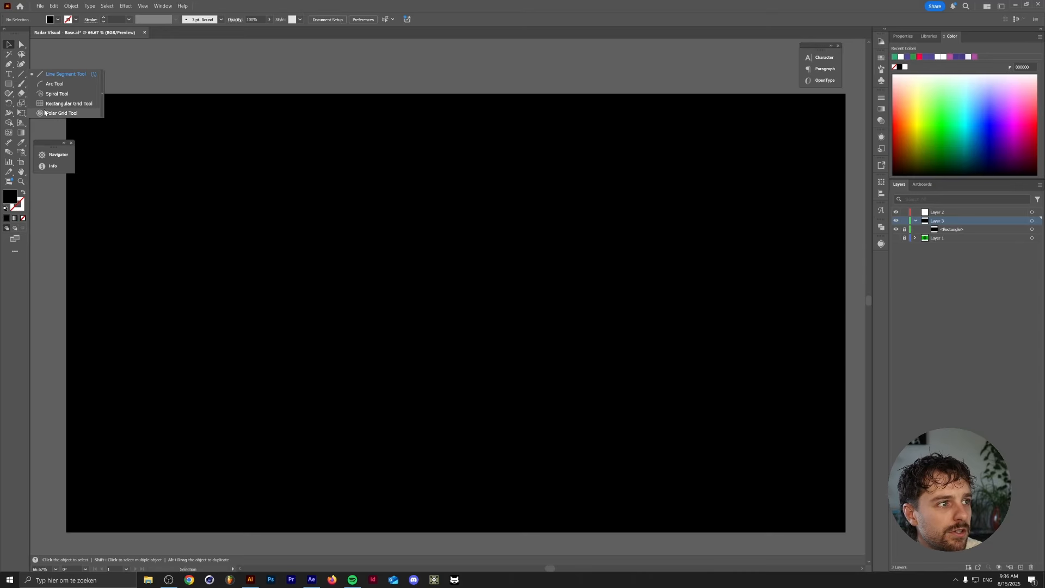
pyautogui.click(46, 115)
pyautogui.moveTo(227, 102); pyautogui.dragTo(634, 489)
pyautogui.press('Left')
pyautogui.press('Right')
pyautogui.press('Down')
pyautogui.press('shift')
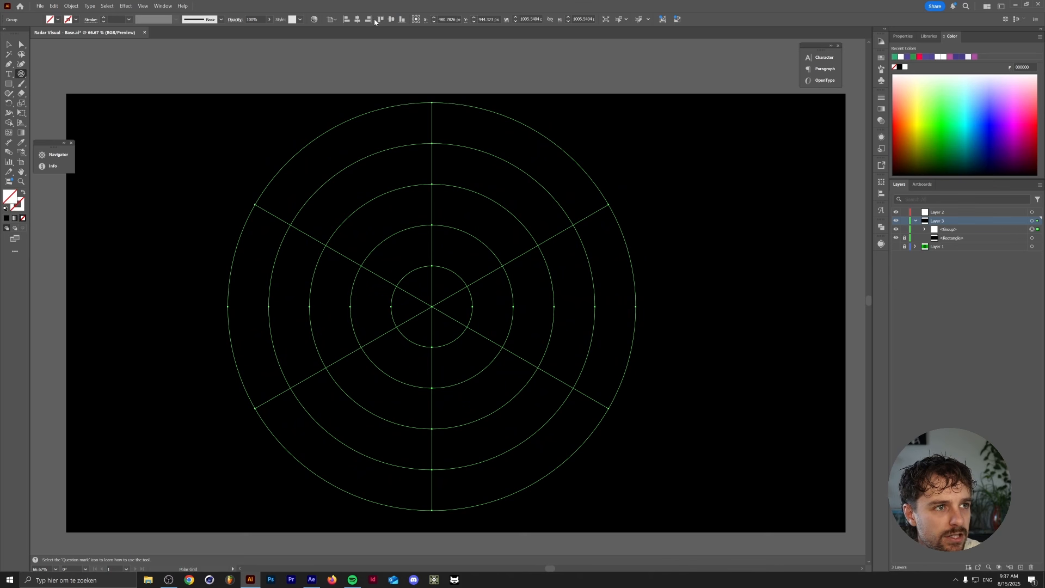
# Step: Give the polar grid a bright green stroke and centre it horizontally and vertically on the artboard
pyautogui.click(19, 208)
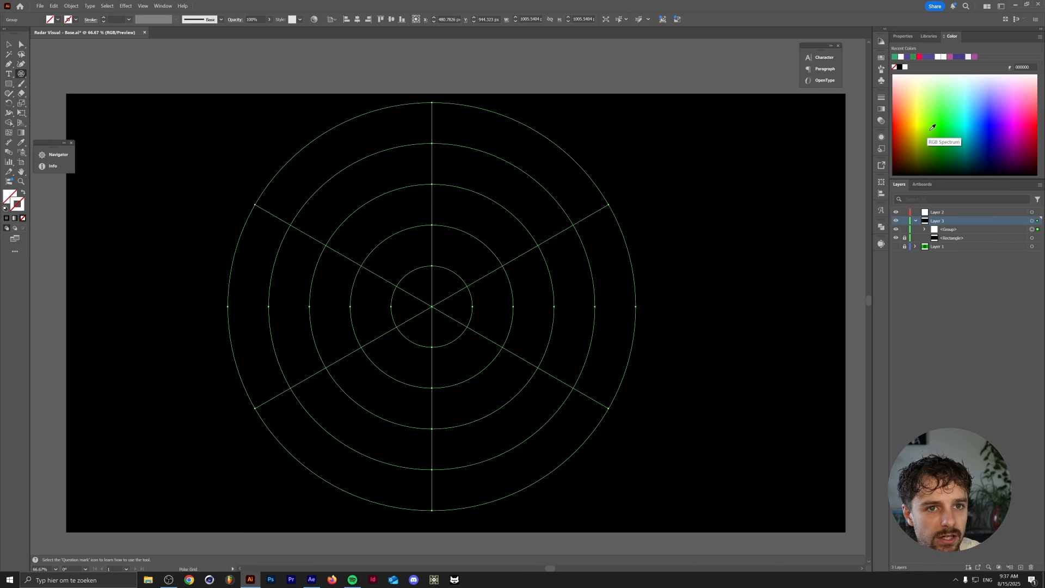
pyautogui.click(932, 127)
pyautogui.click(357, 19)
pyautogui.click(391, 19)
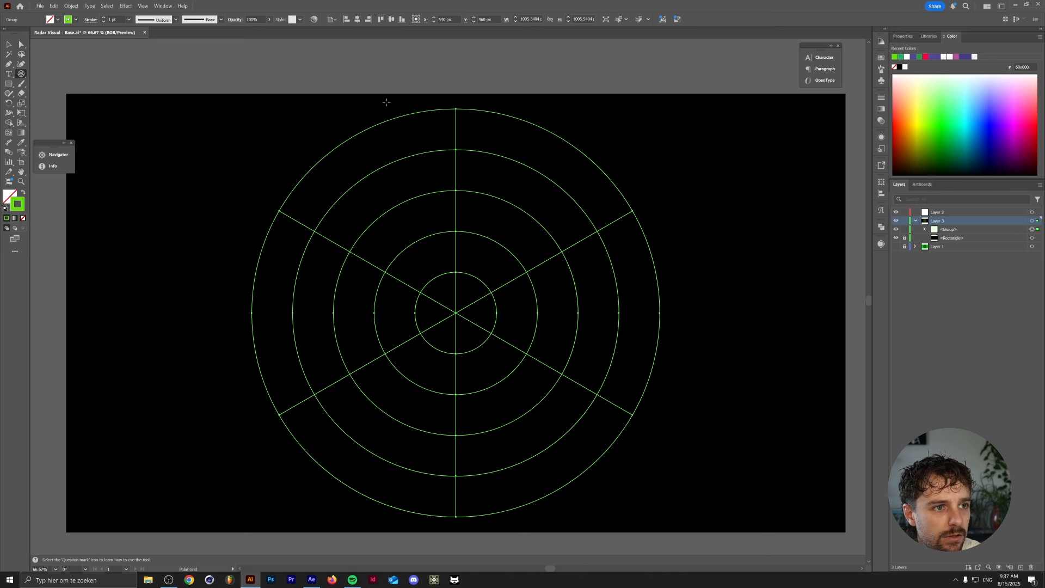
# Step: Lock the polar grid and draw a vertical tick about 12 px long outward from the top of its outer ring
pyautogui.click(9, 64)
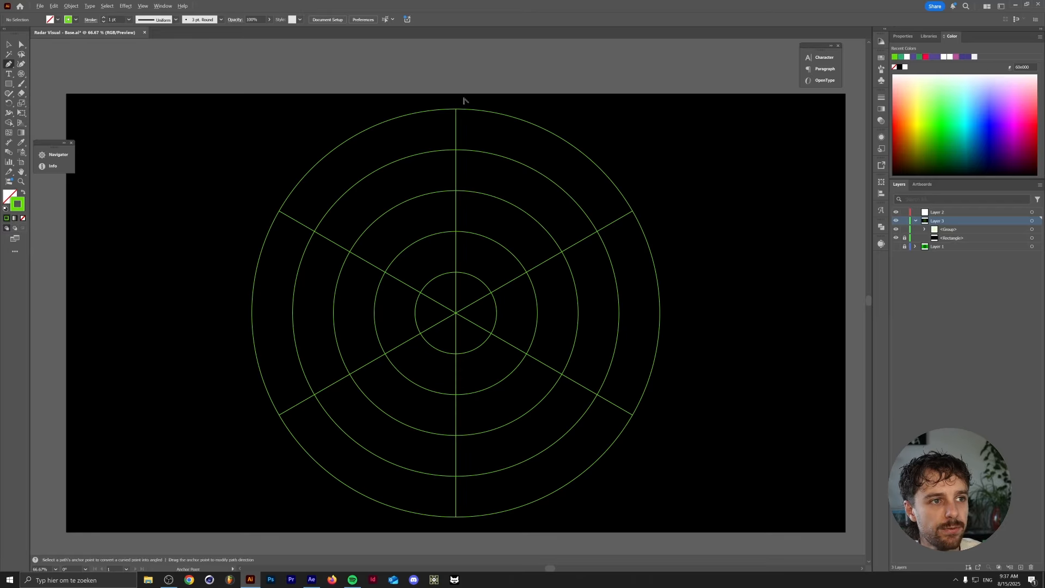
pyautogui.scroll(4, 463, 100)
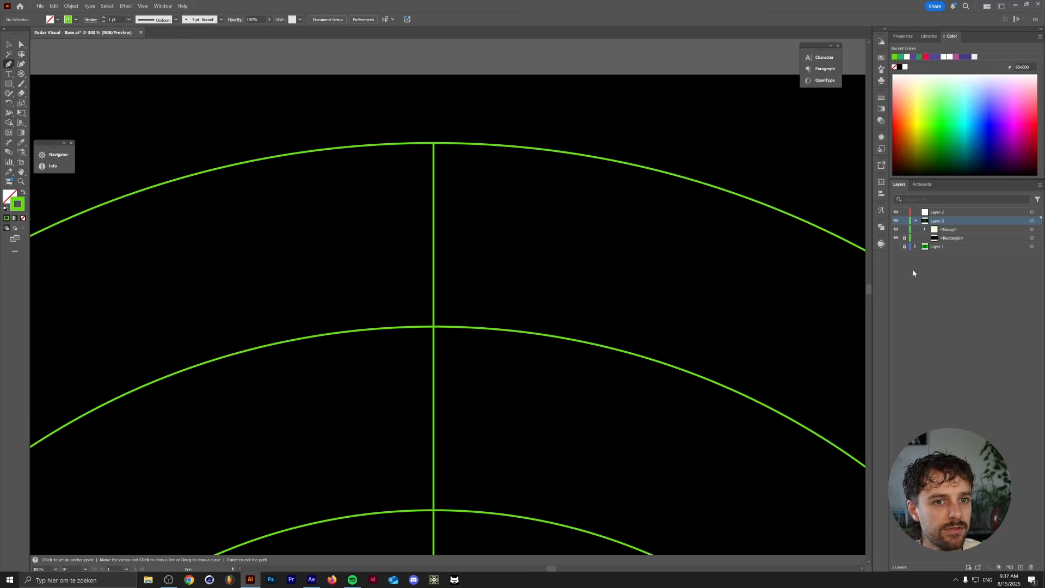
pyautogui.click(905, 230)
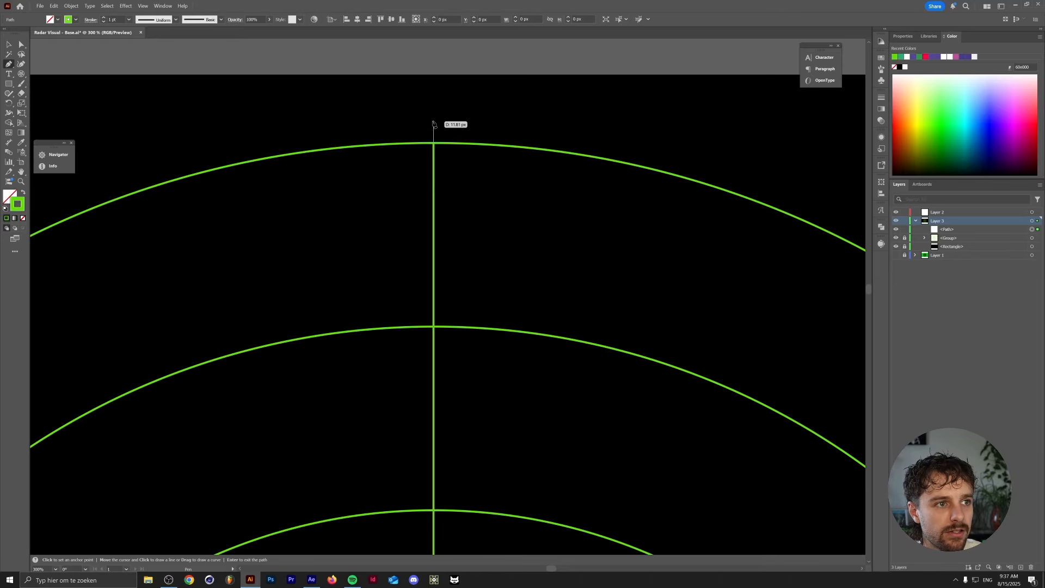
pyautogui.click(434, 121)
pyautogui.press('v')
pyautogui.hotkey('ctrl', '-')
pyautogui.hotkey('ctrl', '-')
pyautogui.hotkey('ctrl', '-')
pyautogui.hotkey('ctrl', '-')
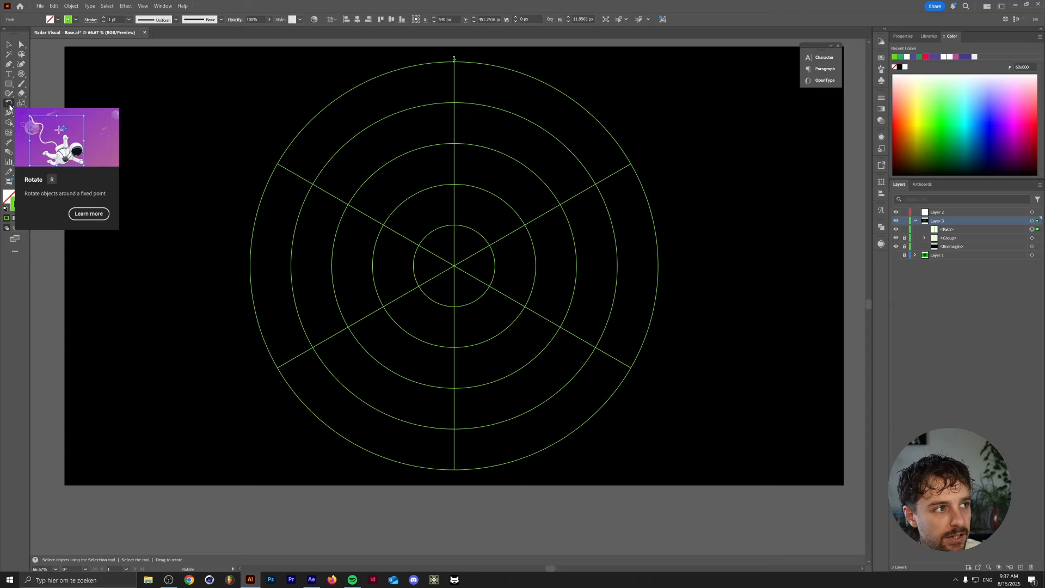
# Step: Create a copy of the tick rotated -5° about the centre of the polar grid
pyautogui.press('r')
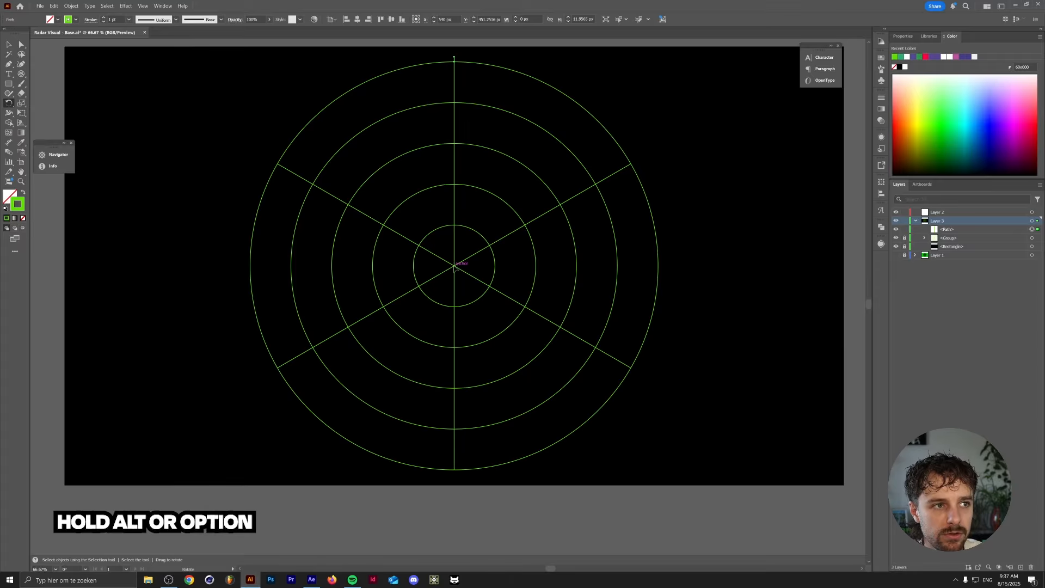
pyautogui.keyDown('alt'); pyautogui.click(454, 265); pyautogui.keyUp('alt')
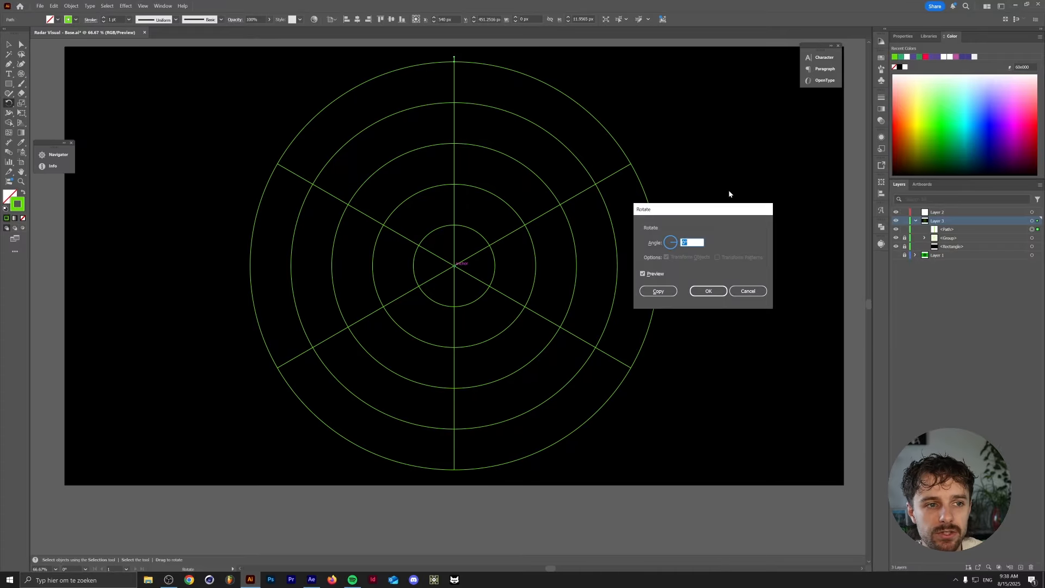
pyautogui.write('-10')
pyautogui.press('Tab')
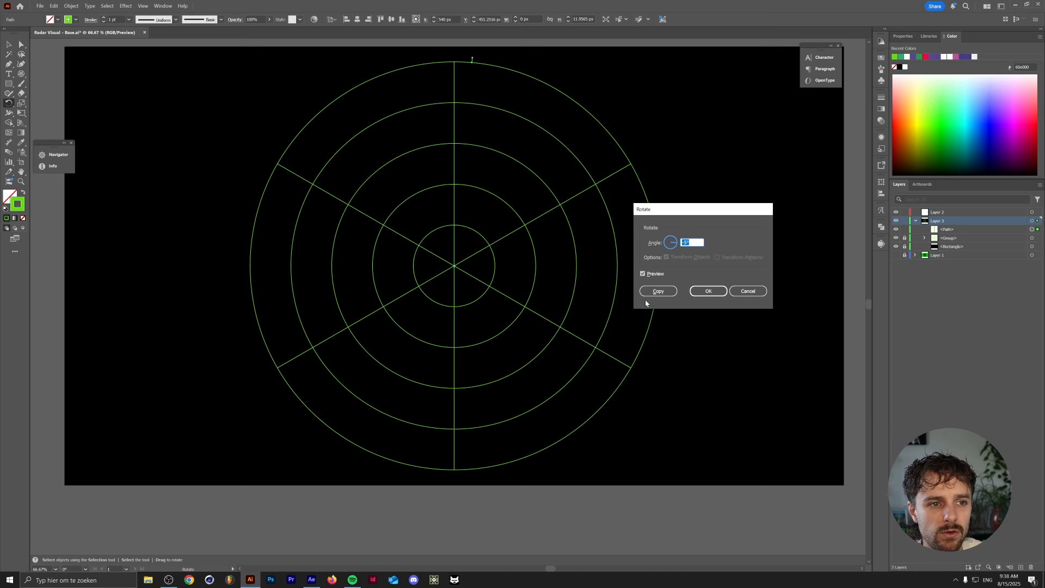
pyautogui.click(658, 291)
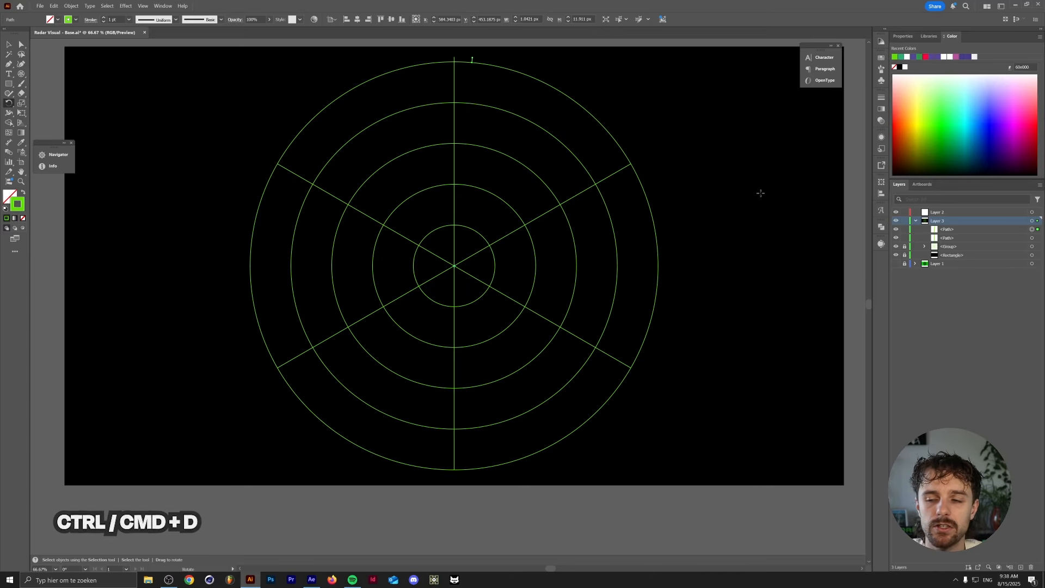
# Step: Repeat the rotated copy until ticks surround the entire outer ring
pyautogui.hotkey('ctrl', 'd')
pyautogui.hotkey('ctrl', 'd')
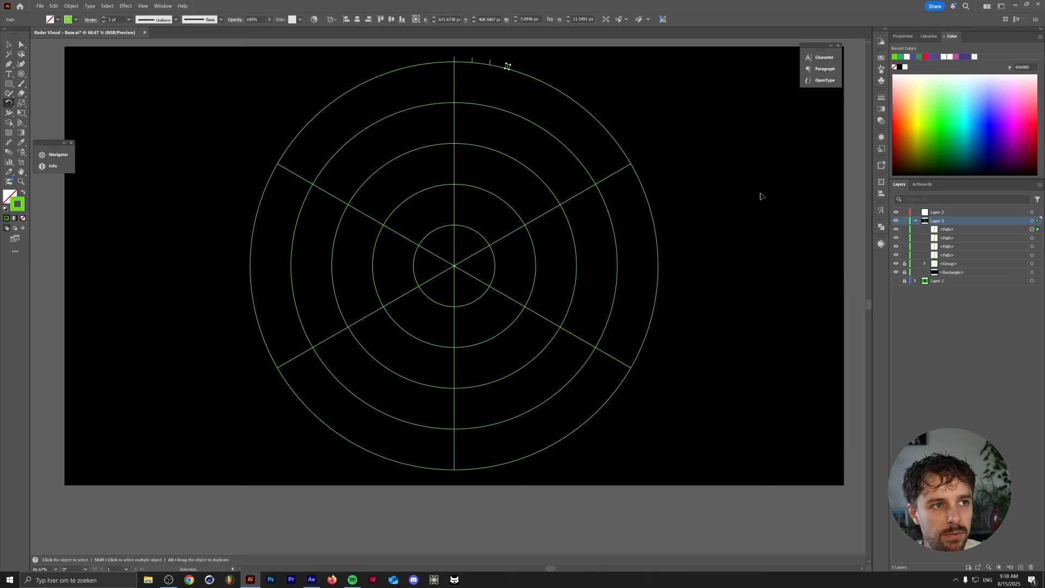
pyautogui.hotkey('ctrl', 'd')
pyautogui.hotkey('ctrl', 'd')
pyautogui.hotkey('ctrl', 'd')
pyautogui.hotkey('ctrl', 'd')
pyautogui.hotkey('ctrl', 'd')
pyautogui.hotkey('ctrl', 'd')
pyautogui.hotkey('ctrl', 'd')
pyautogui.hotkey('ctrl', 'd')
pyautogui.hotkey('ctrl', 'd')
pyautogui.hotkey('ctrl', 'd')
pyautogui.hotkey('ctrl', 'd')
pyautogui.hotkey('ctrl', 'd')
pyautogui.hotkey('ctrl', 'd')
pyautogui.hotkey('ctrl', 'd')
pyautogui.hotkey('ctrl', 'd')
pyautogui.hotkey('ctrl', 'd')
pyautogui.hotkey('ctrl', 'd')
pyautogui.hotkey('ctrl', 'd')
pyautogui.hotkey('ctrl', 'd')
pyautogui.hotkey('ctrl', 'd')
pyautogui.press('v')
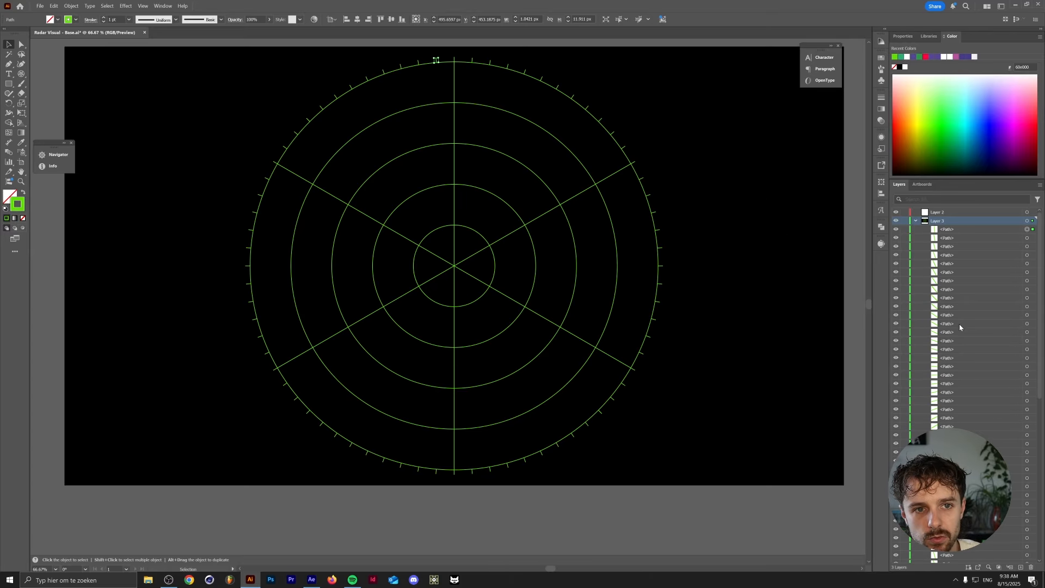
# Step: Select all the ticks around the outer ring and group them
pyautogui.click(185, 60)
pyautogui.moveTo(173, 54); pyautogui.dragTo(700, 481)
pyautogui.rightClick(230, 152)
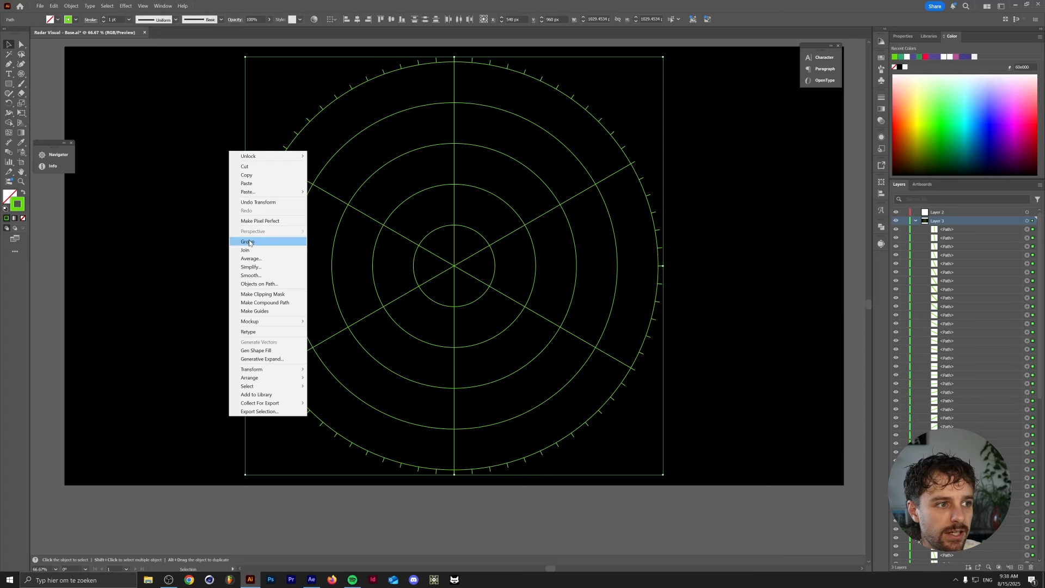
pyautogui.click(273, 246)
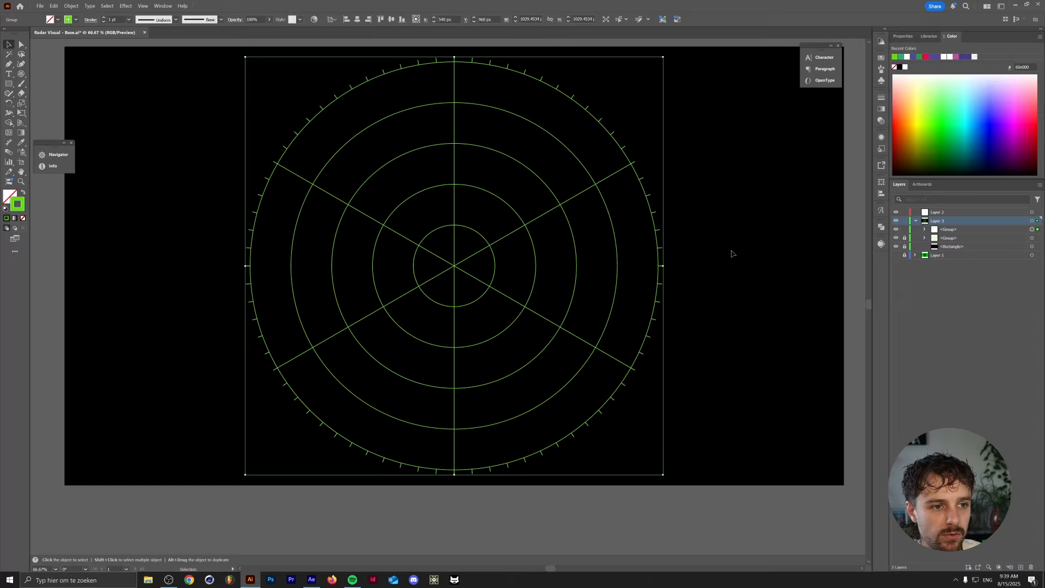
# Step: Select only the six ticks at the ends of the spokes and set their stroke weight to 3 pt
pyautogui.click(450, 55)
pyautogui.press('a')
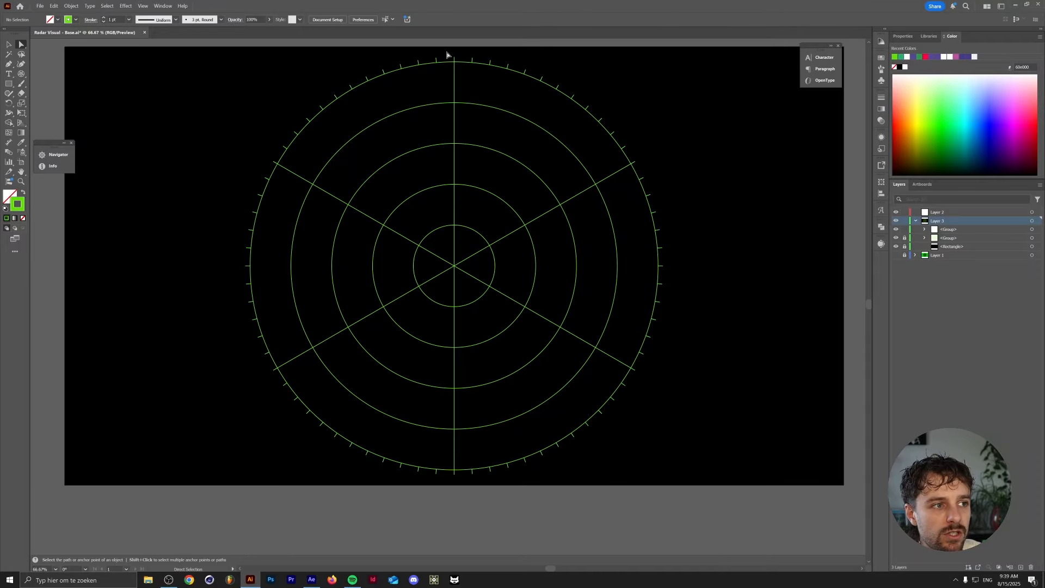
pyautogui.click(454, 475)
pyautogui.click(404, 412)
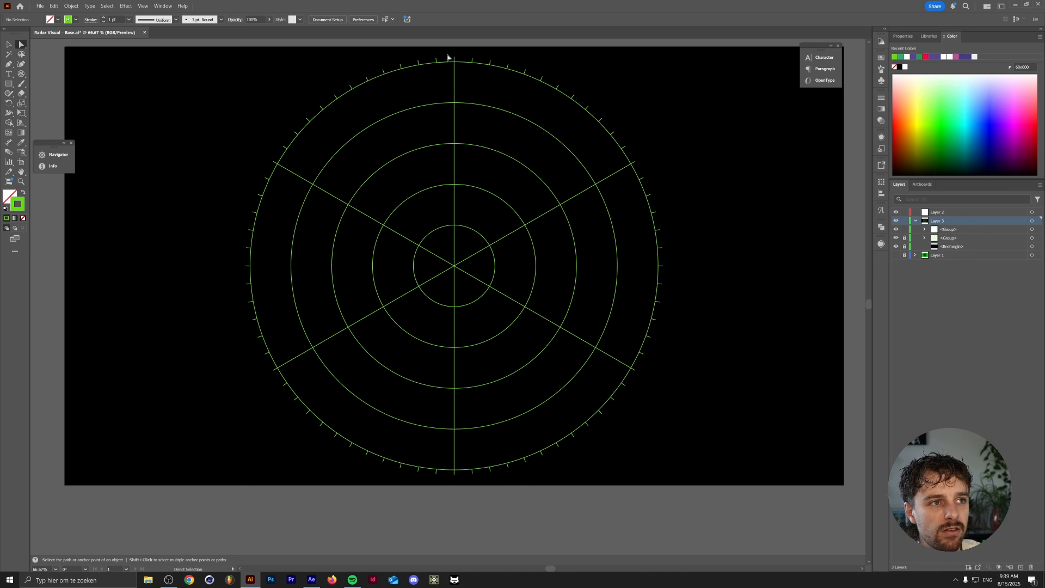
pyautogui.moveTo(447, 56); pyautogui.dragTo(458, 496)
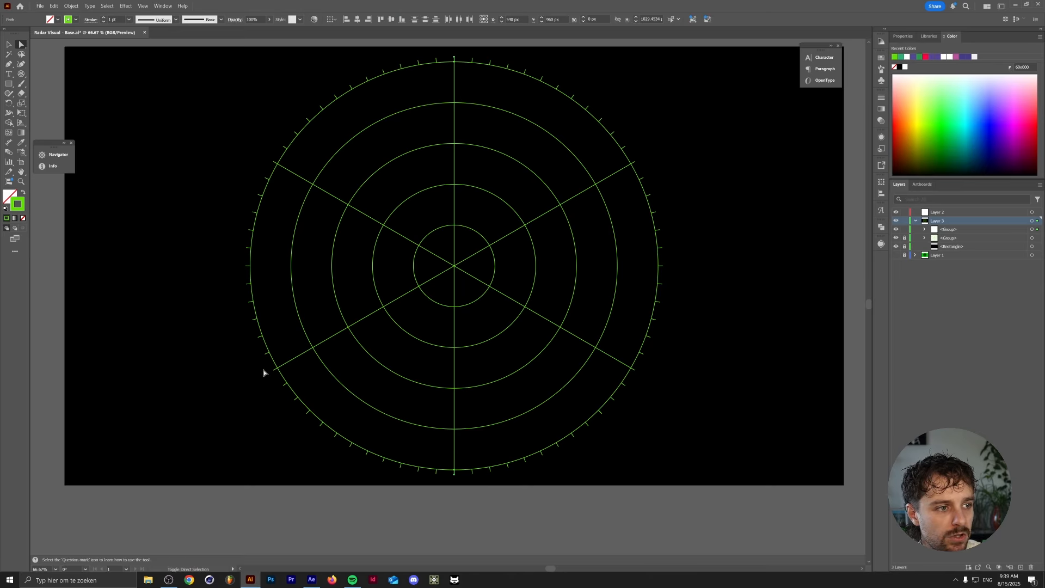
pyautogui.click(276, 370)
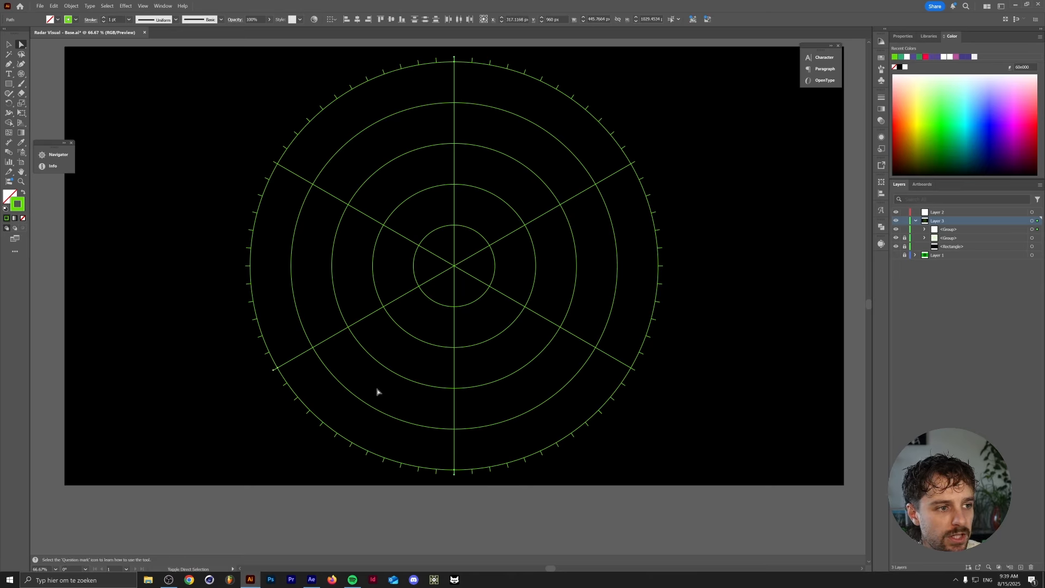
pyautogui.keyDown('shift'); pyautogui.click(635, 370); pyautogui.keyUp('shift')
pyautogui.keyDown('shift'); pyautogui.click(625, 169); pyautogui.keyUp('shift')
pyautogui.click(104, 17)
pyautogui.click(104, 17)
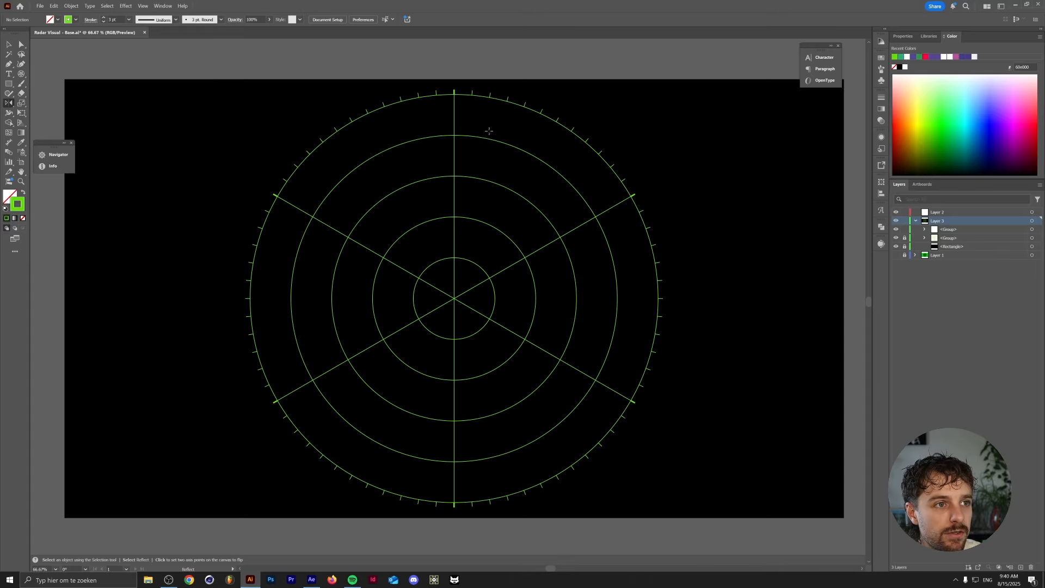
# Step: Lock the tick group and draw a 1 pt vertical line about 101 px long between the two outermost rings at the top
pyautogui.click(904, 229)
pyautogui.scroll(1, 448, 120)
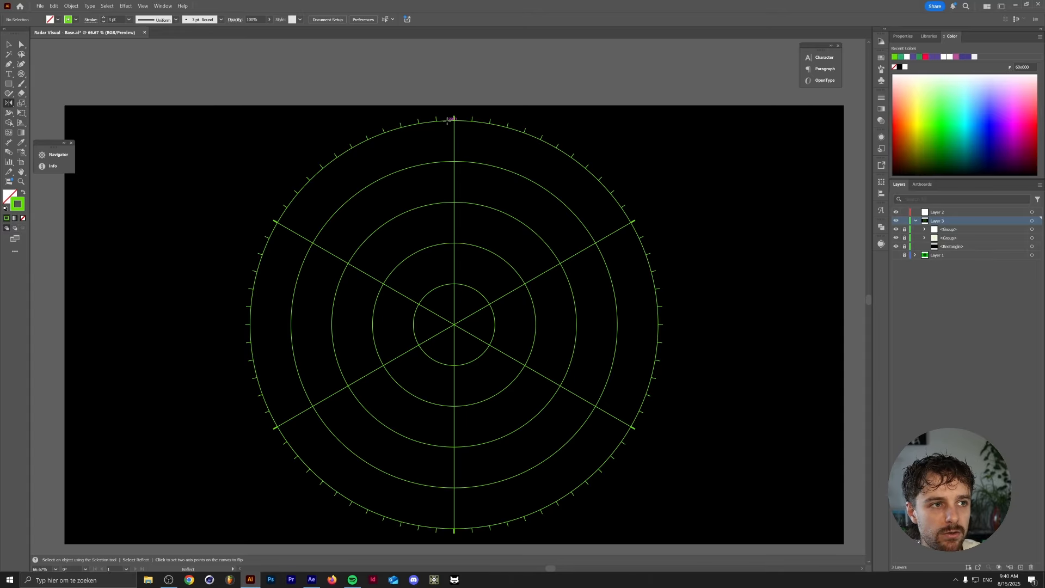
pyautogui.scroll(2, 448, 120)
pyautogui.press('p')
pyautogui.click(463, 212)
pyautogui.click(463, 120)
pyautogui.press('v')
pyautogui.click(930, 140)
pyautogui.click(930, 140)
# Step: Duplicate the vertical line straight down by one ring spacing, repeating until five segments reach the grid's centre
pyautogui.moveTo(464, 141); pyautogui.dragTo(490, 145)
pyautogui.hotkey('ctrl', 'z')
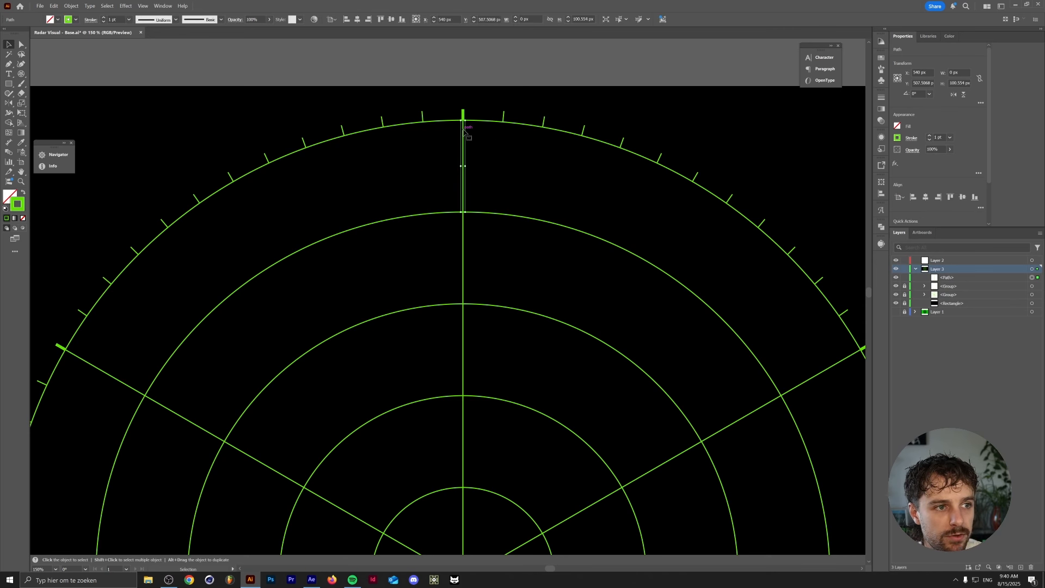
pyautogui.moveTo(464, 130); pyautogui.dragTo(465, 225)
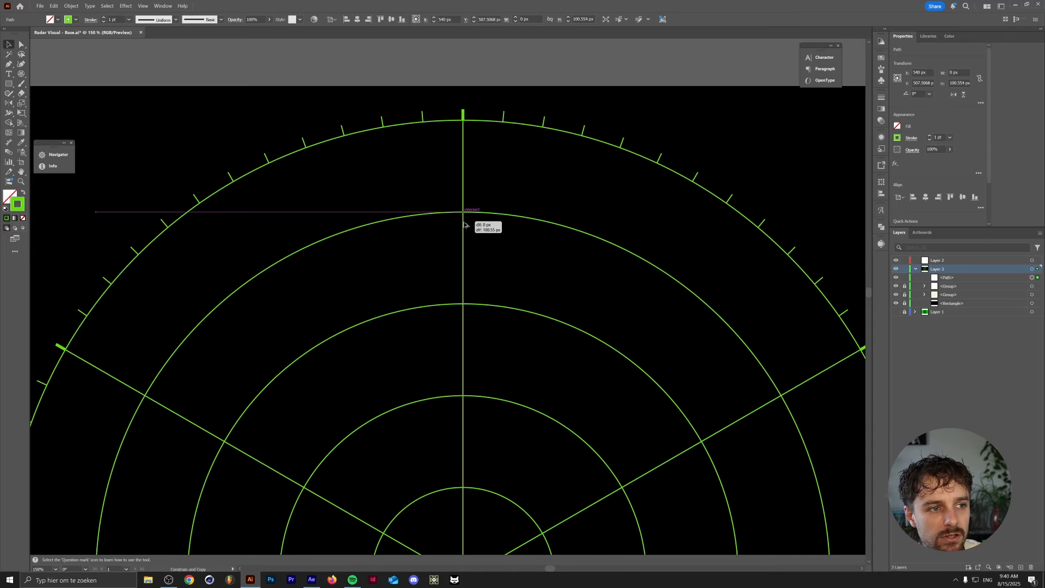
pyautogui.moveTo(464, 224); pyautogui.dragTo(464, 224)
pyautogui.scroll(-2, 464, 218)
pyautogui.scroll(-1, 404, 201)
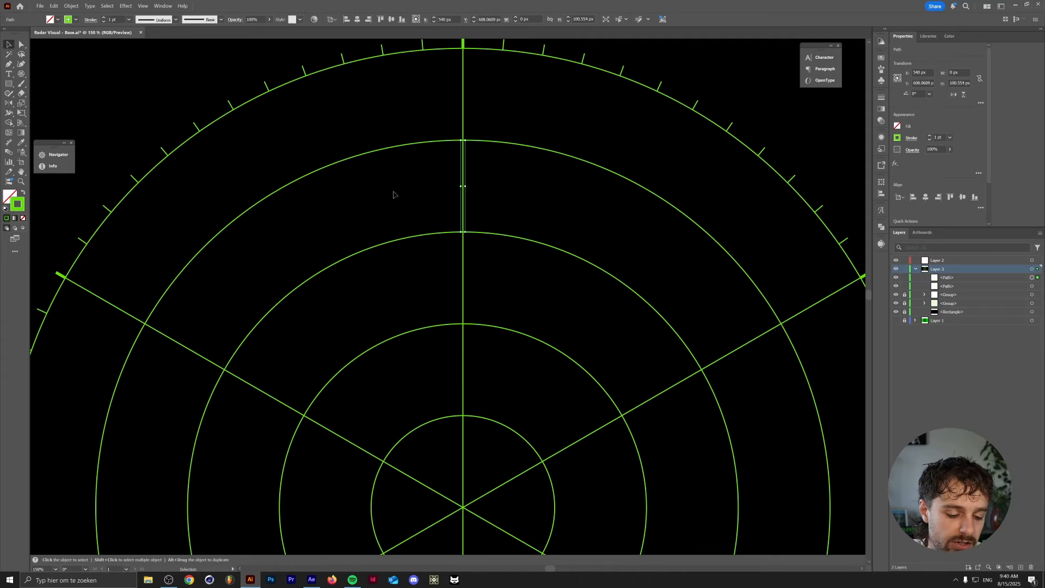
pyautogui.scroll(-3, 393, 193)
pyautogui.scroll(1, 393, 191)
pyautogui.hotkey('ctrl', 'd')
pyautogui.hotkey('ctrl', 'd')
pyautogui.hotkey('ctrl', 'd')
# Step: Select the five vertical line segments and rotate each one by -90° with a previewed Transform effect
pyautogui.moveTo(492, 429); pyautogui.dragTo(387, 109)
pyautogui.scroll(-1, 417, 254)
pyautogui.moveTo(469, 193); pyautogui.dragTo(507, 167)
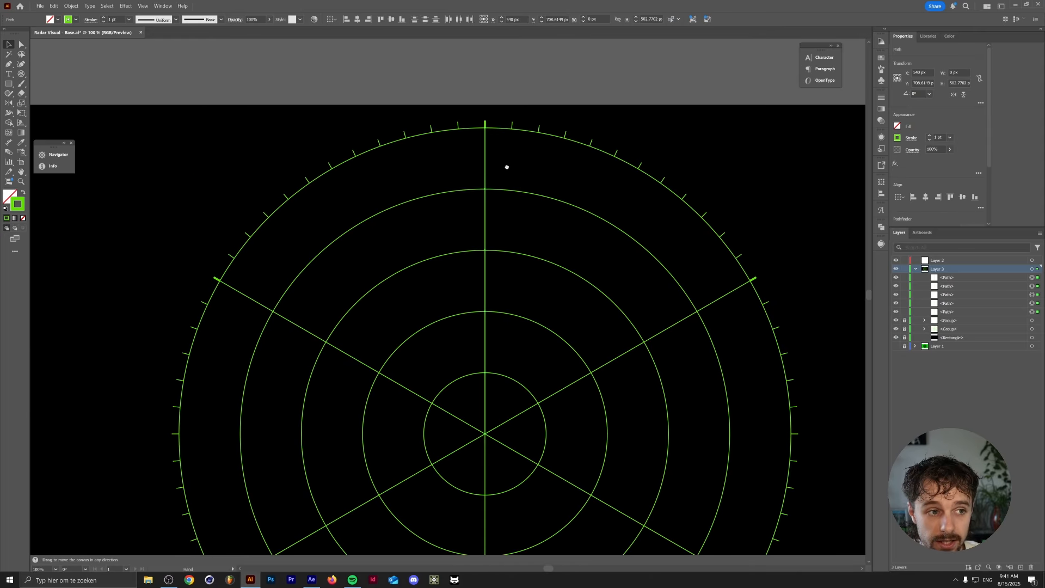
pyautogui.scroll(-2, 385, 171)
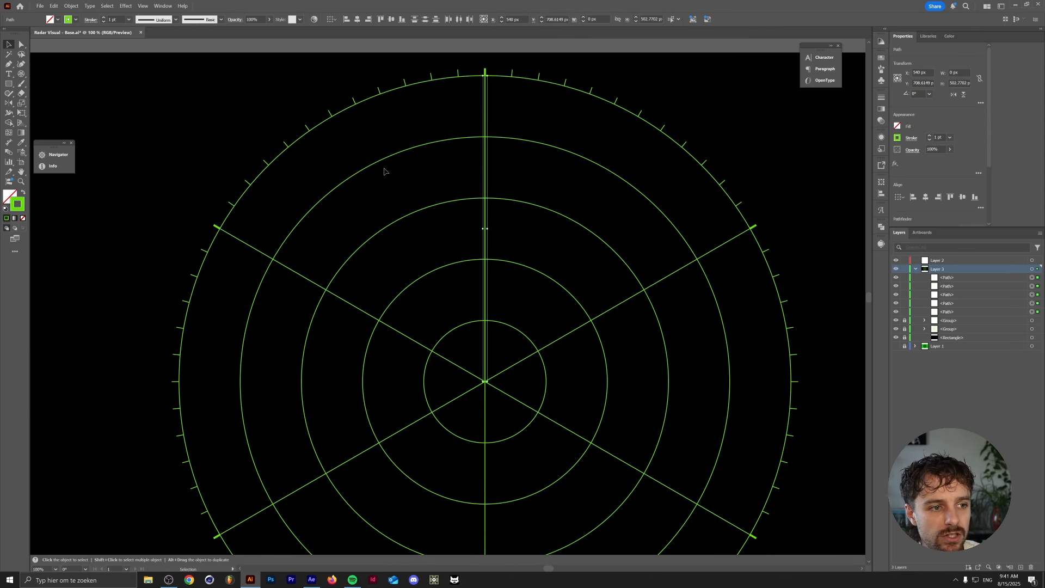
pyautogui.scroll(-1, 384, 170)
pyautogui.scroll(1, 74, 6)
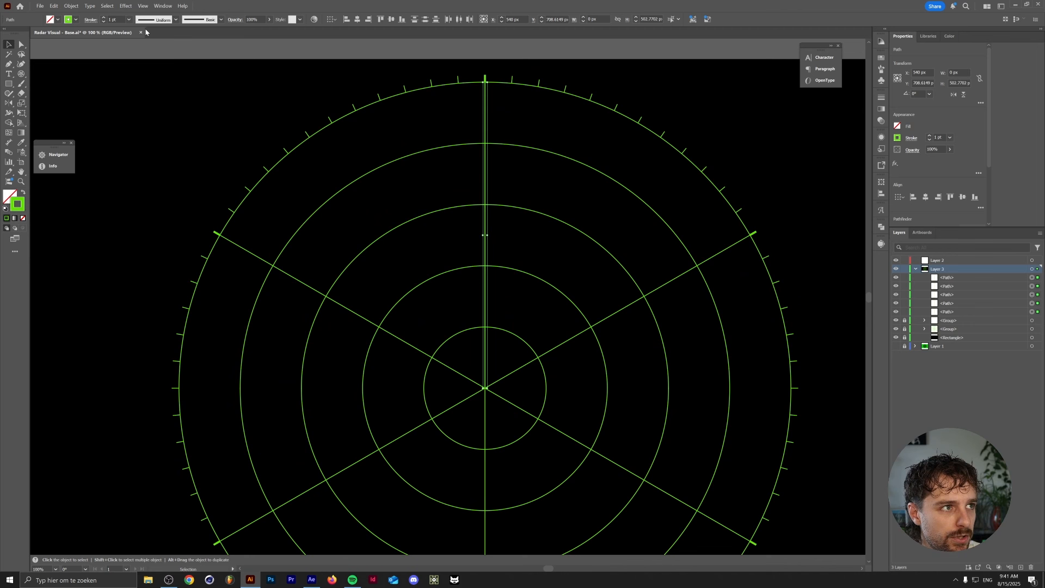
pyautogui.click(126, 6)
pyautogui.moveTo(163, 78)
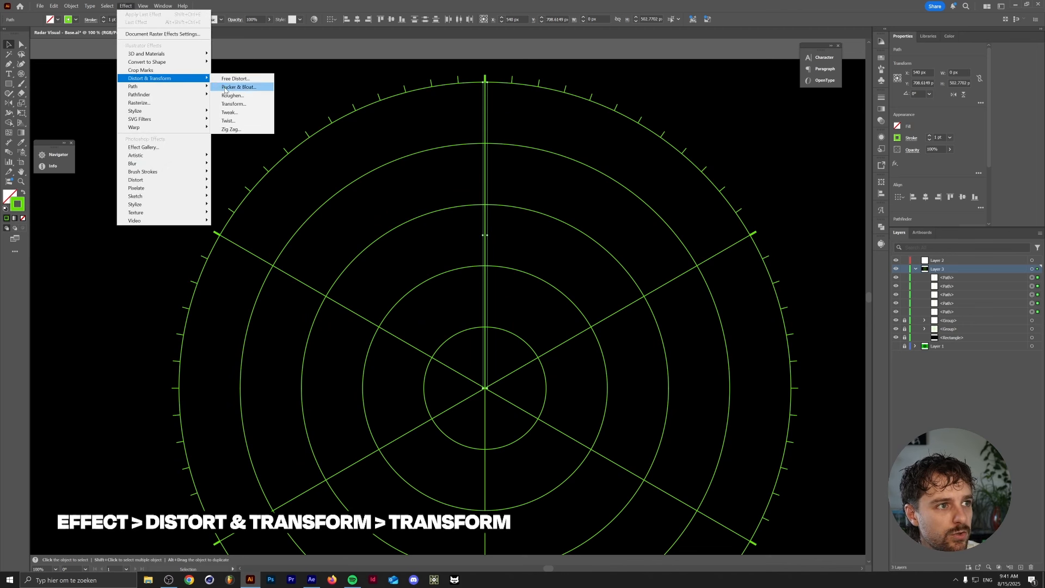
pyautogui.click(233, 103)
pyautogui.hotkey('shift', 'Down')
pyautogui.hotkey('shift', 'Down')
pyautogui.hotkey('shift', 'Down')
pyautogui.hotkey('shift', 'Down')
pyautogui.hotkey('shift', 'Down')
pyautogui.hotkey('shift', 'Down')
pyautogui.hotkey('shift', 'Down')
pyautogui.hotkey('shift', 'Down')
pyautogui.hotkey('shift', 'Down')
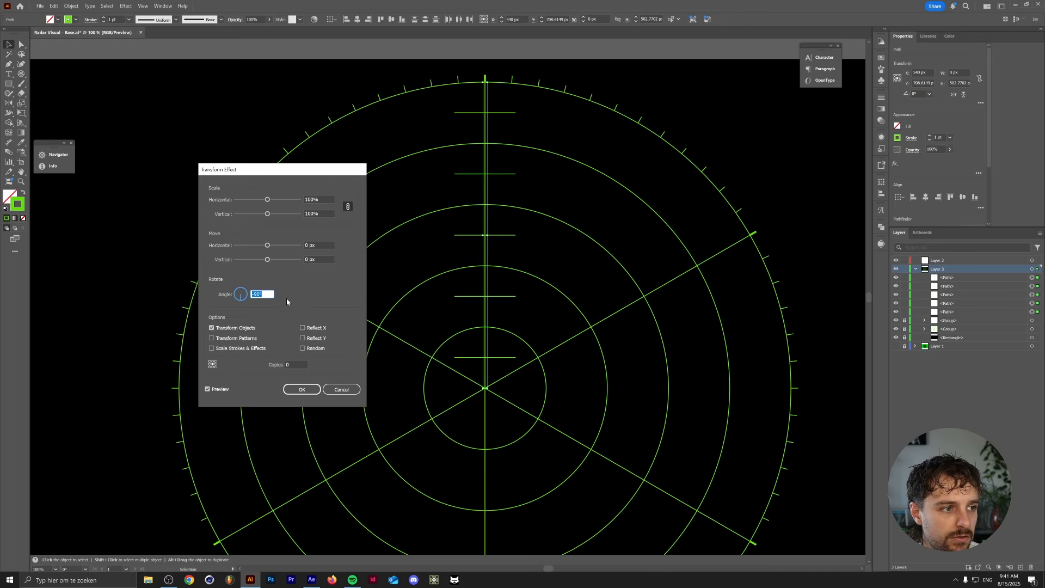
# Step: Scale the segments to 10% horizontally and vertically in the Transform effect, apply it and expand their appearance
pyautogui.click(325, 199)
pyautogui.scroll(-15, 324, 199)
pyautogui.scroll(-12, 325, 200)
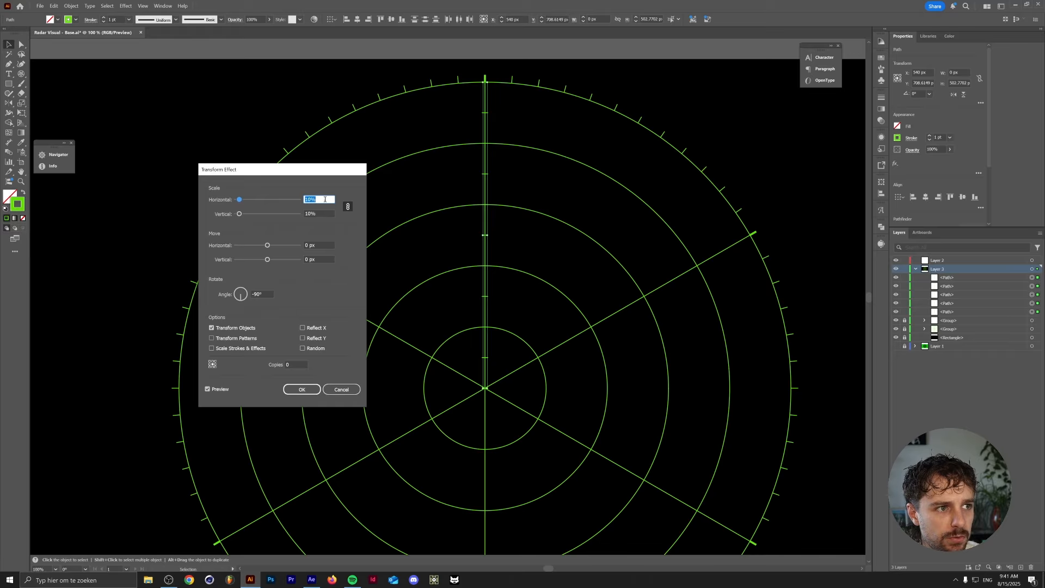
pyautogui.click(302, 389)
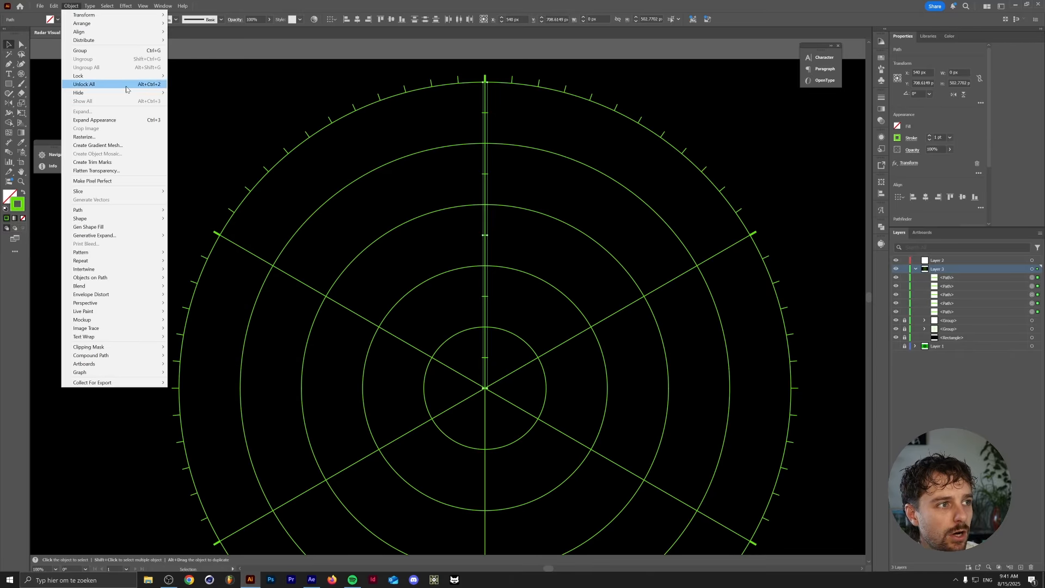
pyautogui.click(113, 121)
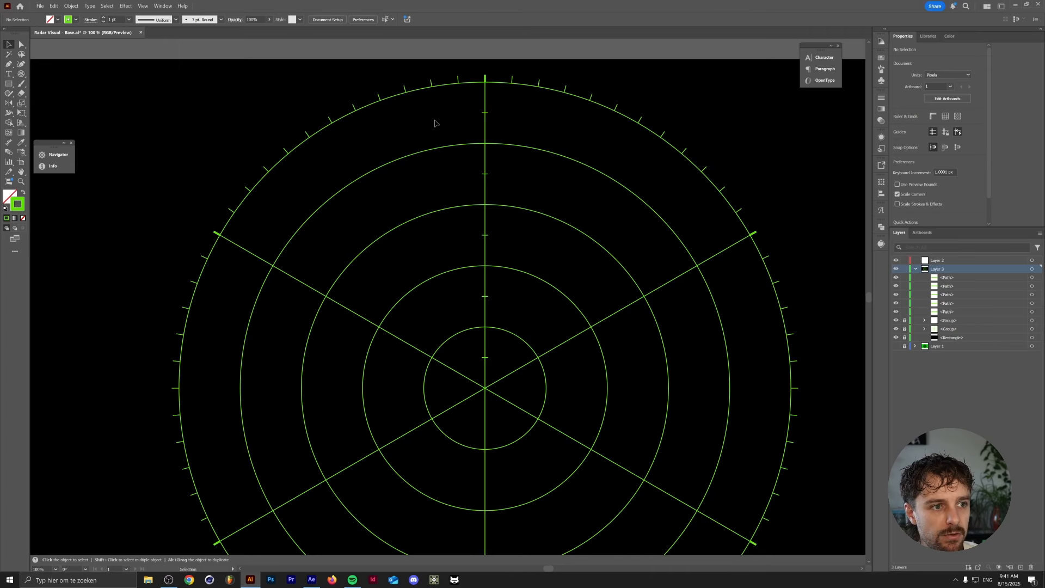
# Step: Select the five small ticks on the upper spoke and widen them symmetrically about the spoke to about 23 px
pyautogui.click(486, 235)
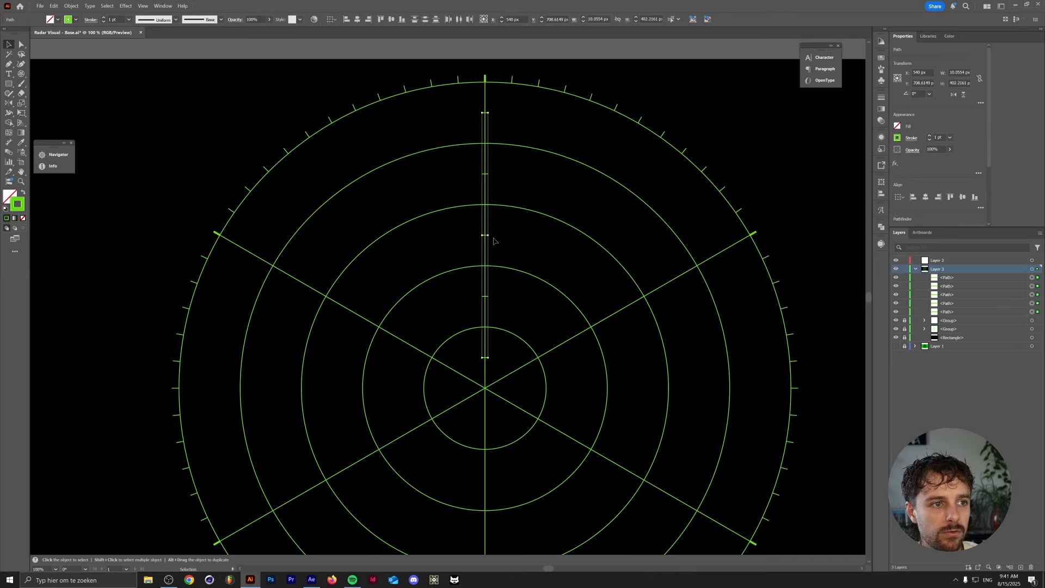
pyautogui.moveTo(486, 235)
pyautogui.mouseDown()
pyautogui.moveTo(506, 238)
pyautogui.moveTo(494, 235)
pyautogui.mouseUp()
pyautogui.press('a')
pyautogui.hotkey('ctrl', 'z')
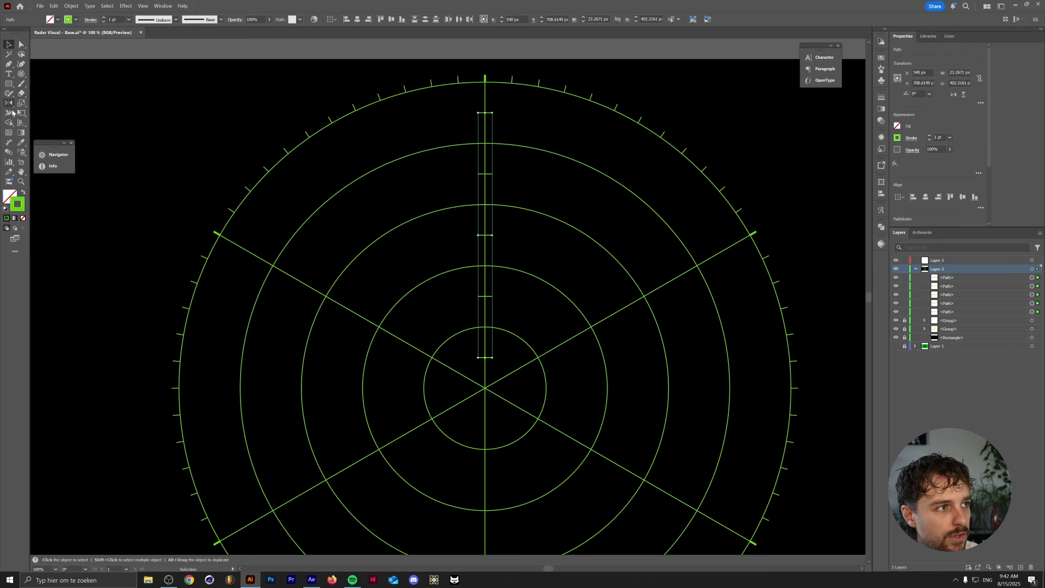
# Step: Rotate-copy the ticks by -60° around the grid's centre until all six spokes have them, and group them
pyautogui.press('r')
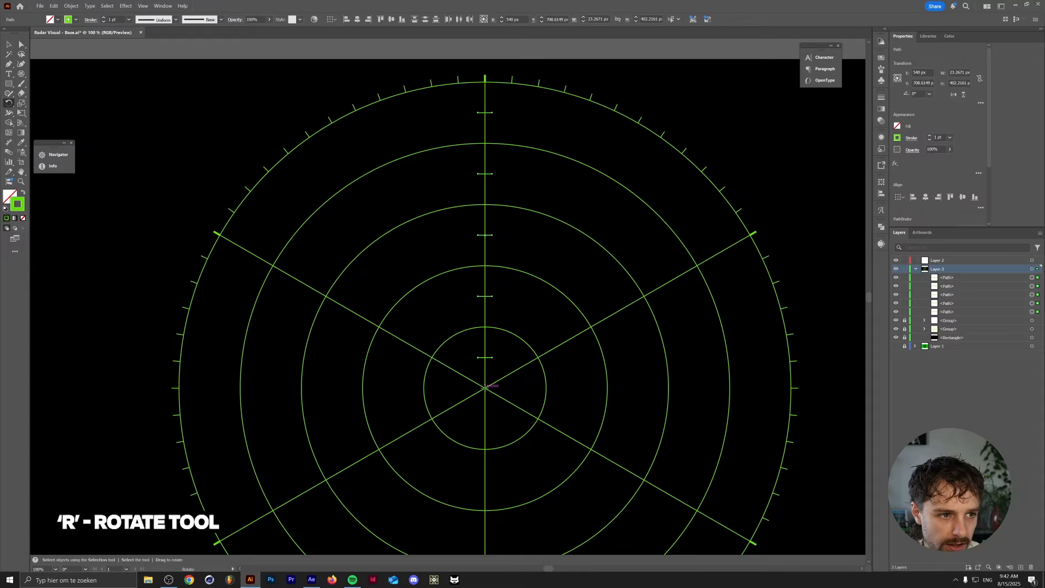
pyautogui.keyDown('alt'); pyautogui.click(486, 388); pyautogui.keyUp('alt')
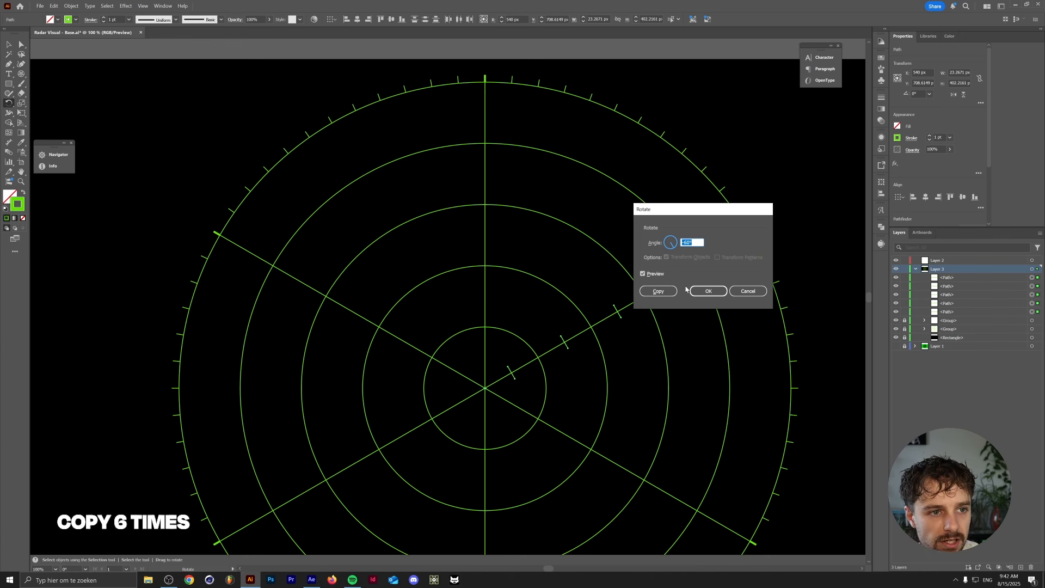
pyautogui.click(659, 291)
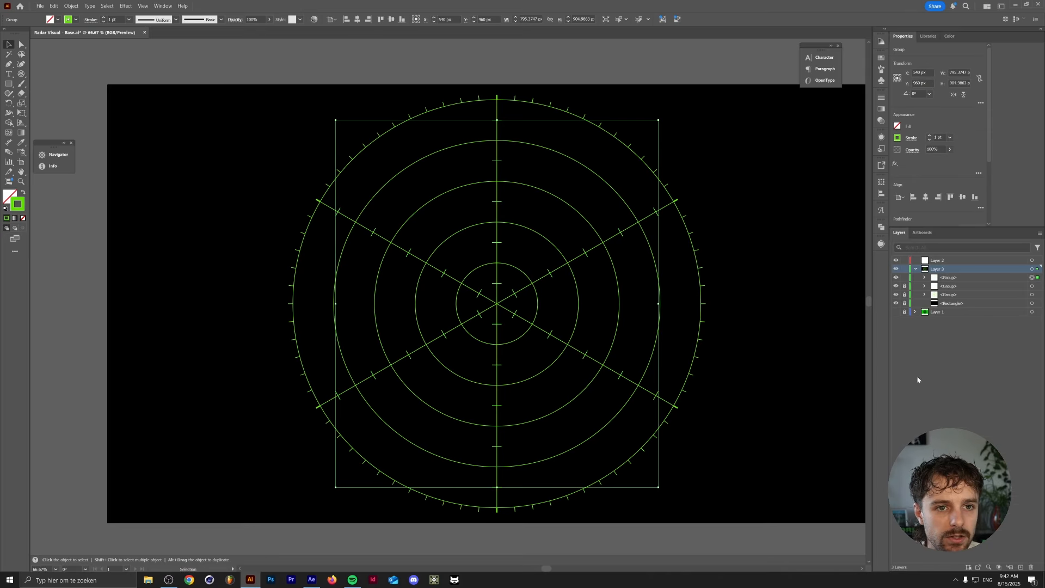
# Step: Unlock the polar grid and tick groups, keeping only the background rectangle locked
pyautogui.click(905, 303)
pyautogui.click(403, 297)
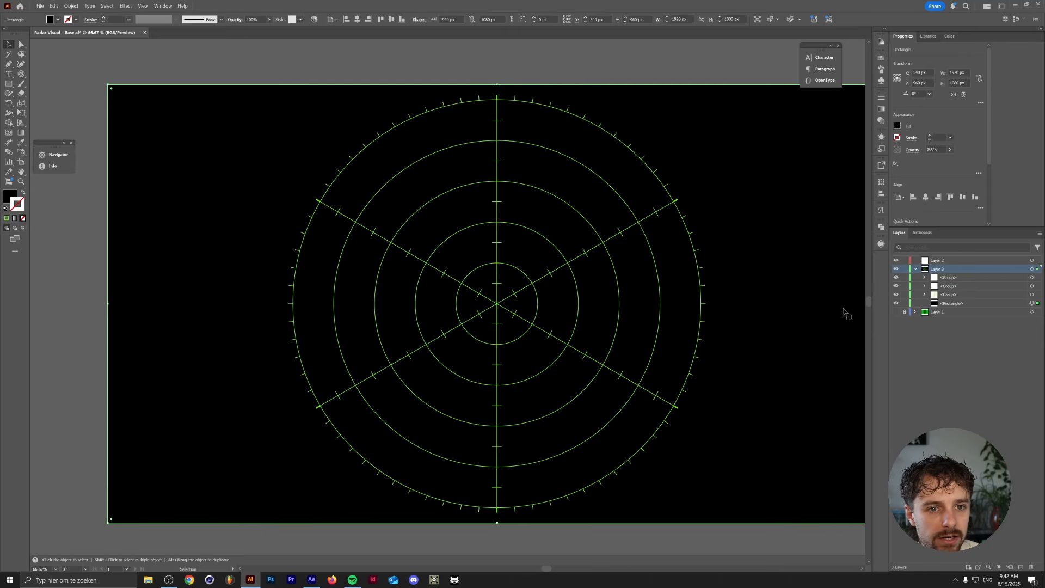
pyautogui.click(905, 304)
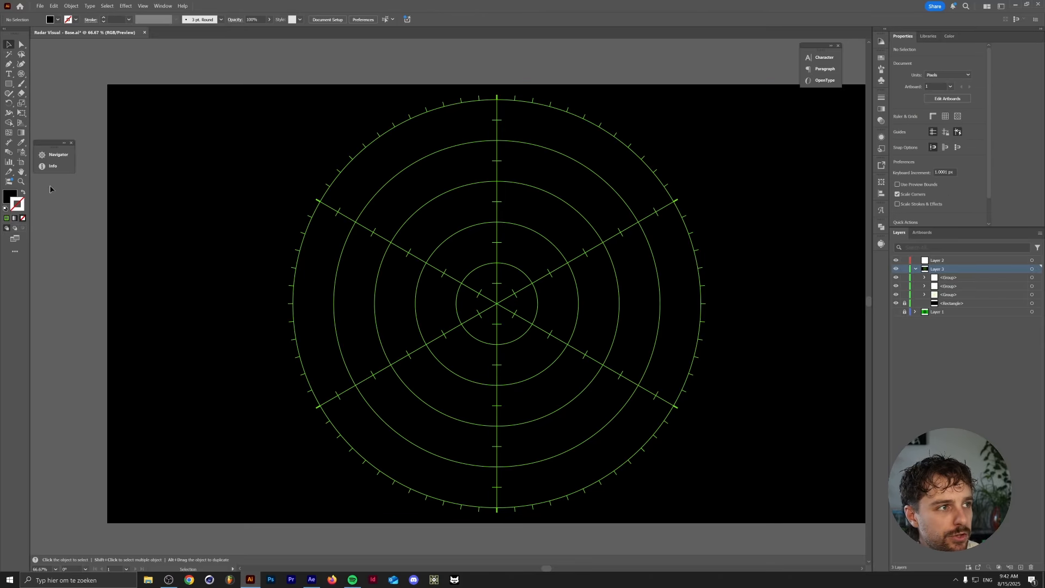
# Step: Draw a 1920 × 1080 px rectangular grid with 23 columns and 19 rows over the artboard, with a green stroke and no fill
pyautogui.click(19, 73)
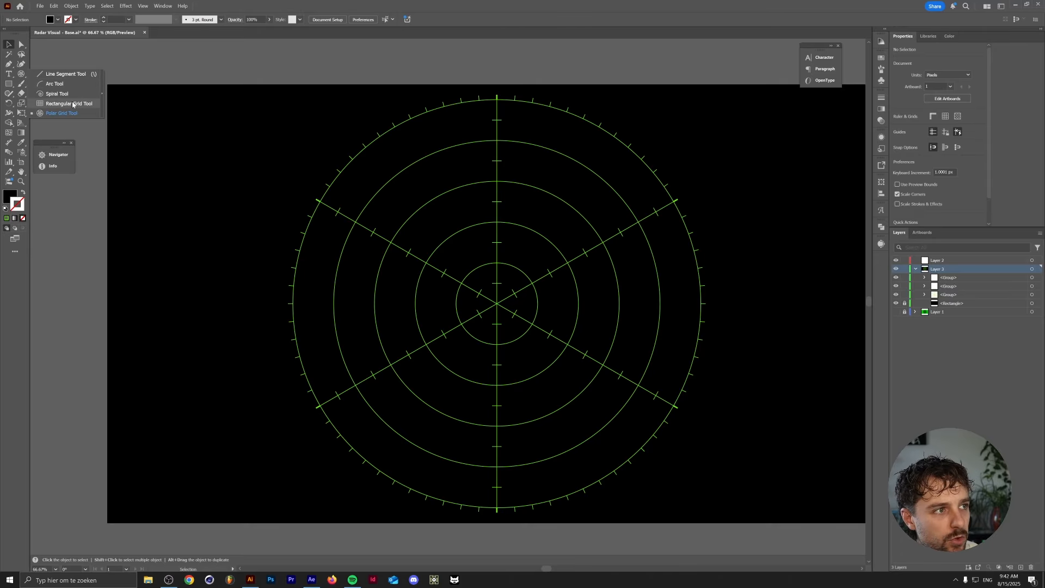
pyautogui.click(94, 103)
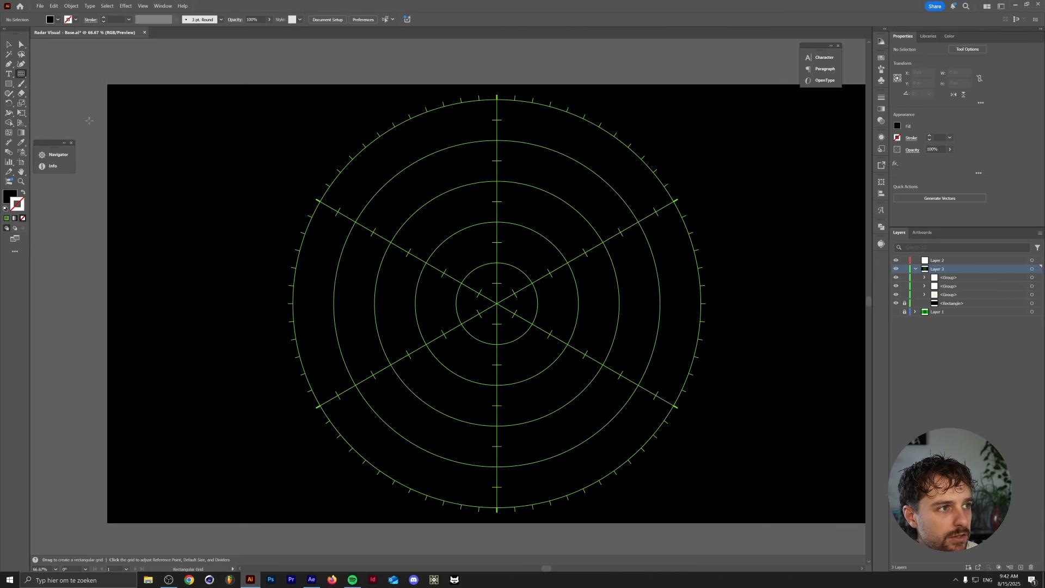
pyautogui.moveTo(105, 86)
pyautogui.mouseDown()
pyautogui.moveTo(558, 277)
pyautogui.moveTo(707, 395)
pyautogui.moveTo(778, 522)
pyautogui.mouseUp()
pyautogui.press('Right')
pyautogui.press('Right')
pyautogui.press('Right')
pyautogui.press('Right')
pyautogui.press('Right')
pyautogui.press('Right')
pyautogui.press('Down')
pyautogui.press('Down')
pyautogui.press('Down')
pyautogui.press('Down')
pyautogui.press('Up')
pyautogui.press('Up')
pyautogui.press('Up')
pyautogui.press('Up')
pyautogui.press('Up')
pyautogui.press('Up')
pyautogui.press('Up')
pyautogui.press('Up')
pyautogui.press('Up')
pyautogui.press('Up')
pyautogui.press('Up')
pyautogui.press('Right')
pyautogui.press('Right')
pyautogui.press('Right')
pyautogui.press('Right')
pyautogui.press('Right')
pyautogui.press('Up')
pyautogui.press('Right')
pyautogui.press('Up')
pyautogui.press('Up')
pyautogui.press('Up')
pyautogui.press('Up')
pyautogui.press('Up')
pyautogui.press('Right')
pyautogui.press('Right')
pyautogui.press('Right')
pyautogui.press('Right')
pyautogui.press('Right')
pyautogui.click(7, 218)
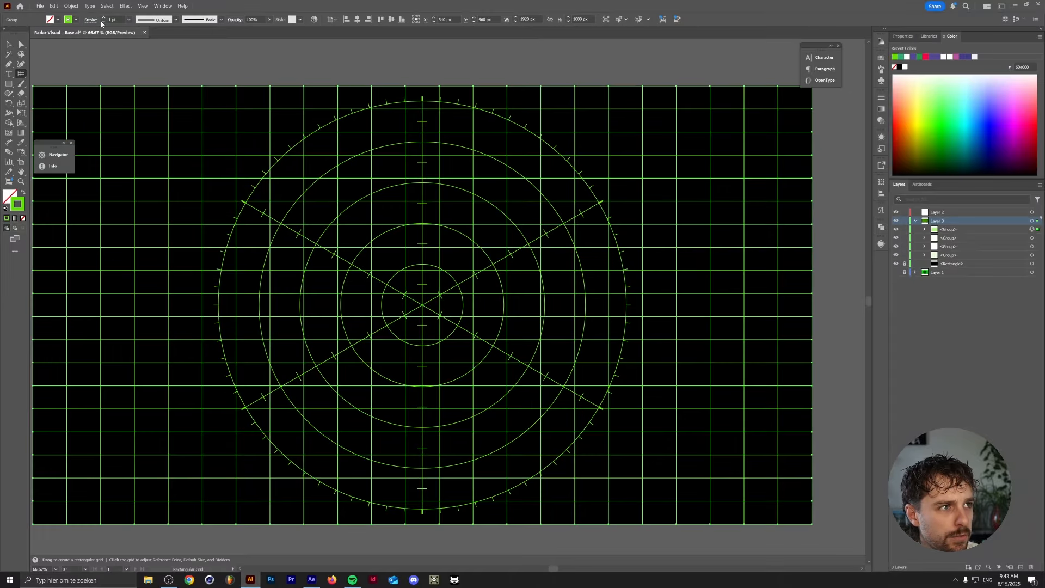
# Step: Set the rectangular grid's stroke weight to 0.5 pt and deselect it
pyautogui.click(103, 22)
pyautogui.click(103, 22)
pyautogui.click(9, 45)
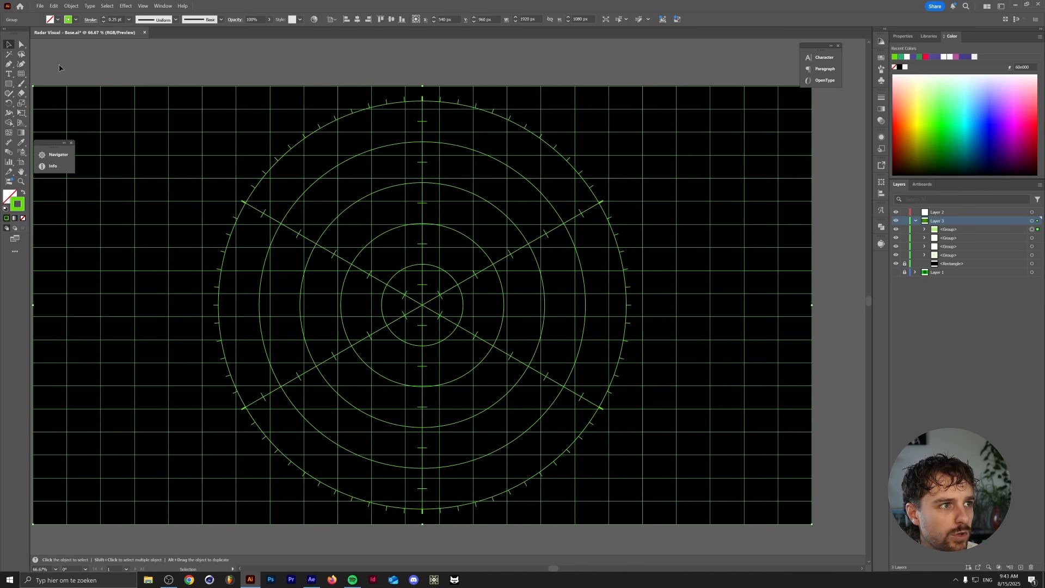
pyautogui.click(104, 18)
pyautogui.click(147, 58)
# Step: Draw a black-filled circle about 1005 px in diameter from the radar's centre out to its outermost ring
pyautogui.moveTo(476, 188); pyautogui.dragTo(492, 172)
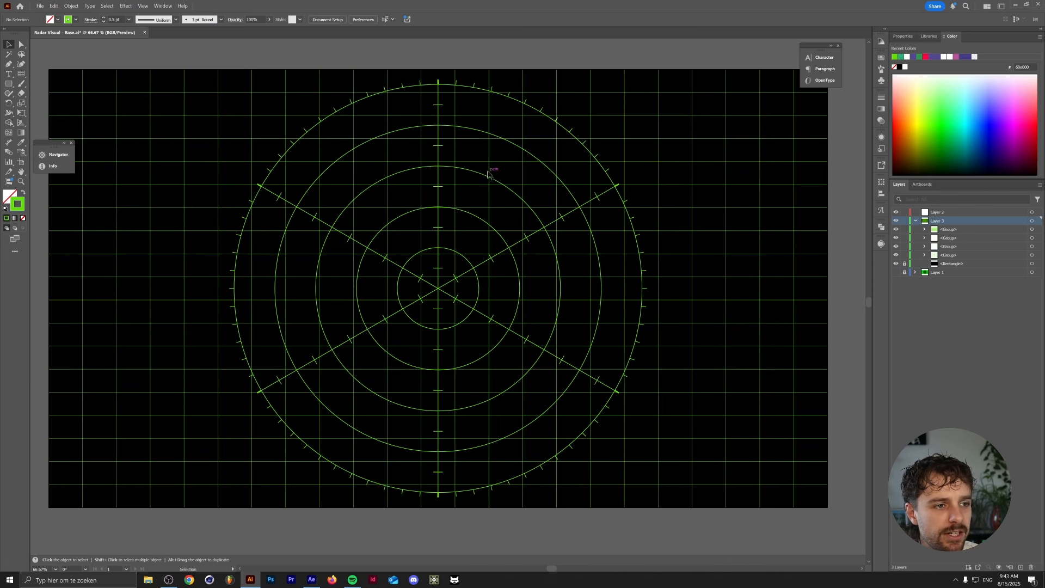
pyautogui.scroll(1, 362, 252)
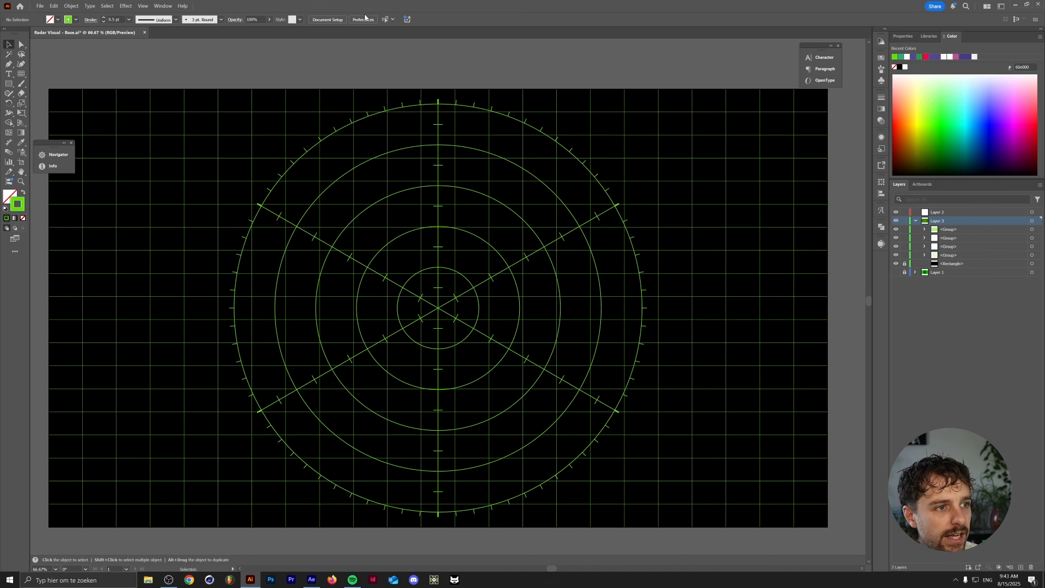
pyautogui.click(9, 84)
pyautogui.click(42, 104)
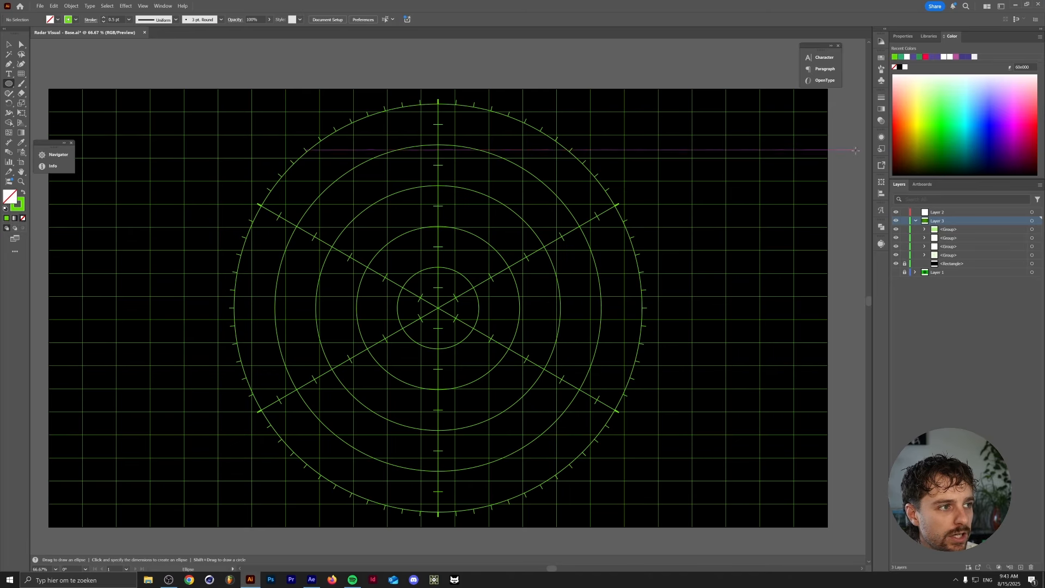
pyautogui.click(6, 217)
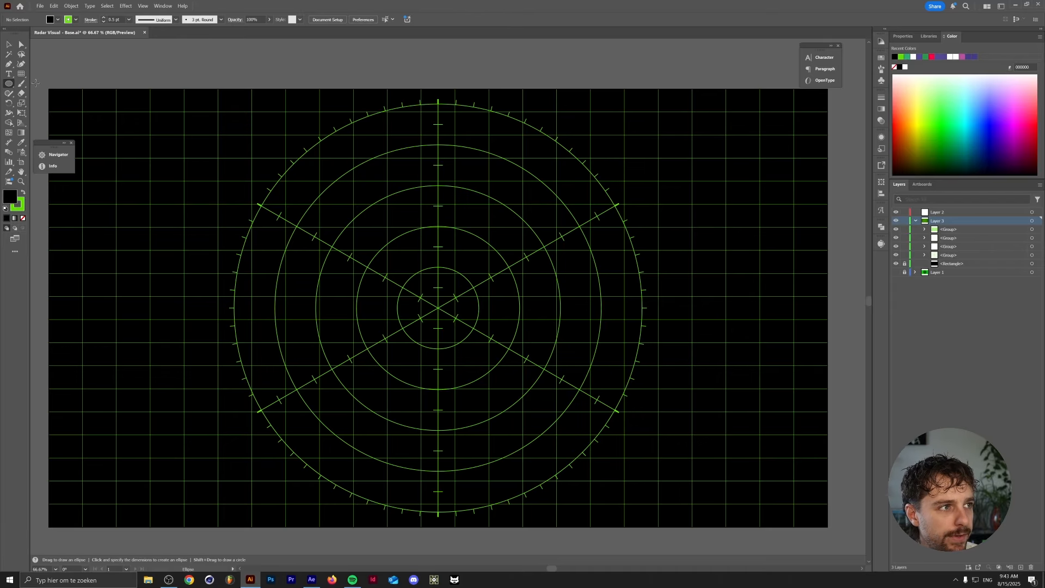
pyautogui.moveTo(438, 308); pyautogui.dragTo(642, 290)
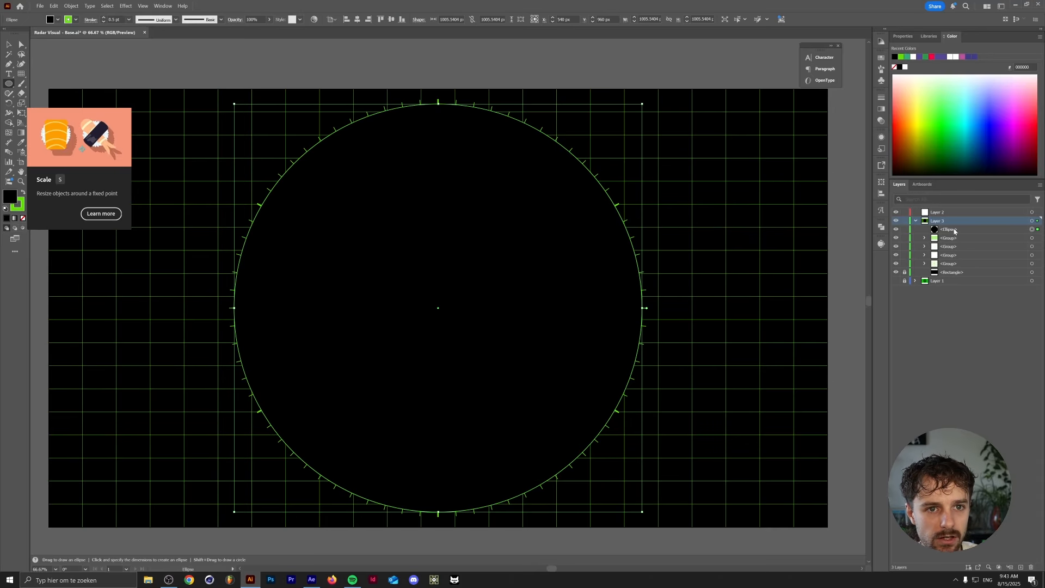
# Step: Select the black circle together with the rectangular grid and send both backward behind the three radar groups
pyautogui.click(952, 240)
pyautogui.press('v')
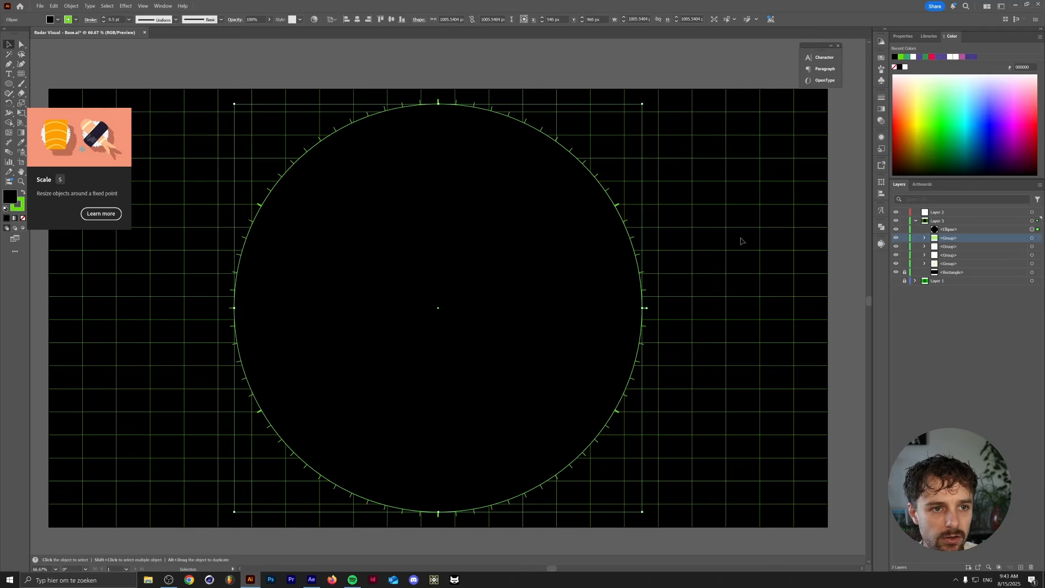
pyautogui.keyDown('shift'); pyautogui.click(692, 112); pyautogui.keyUp('shift')
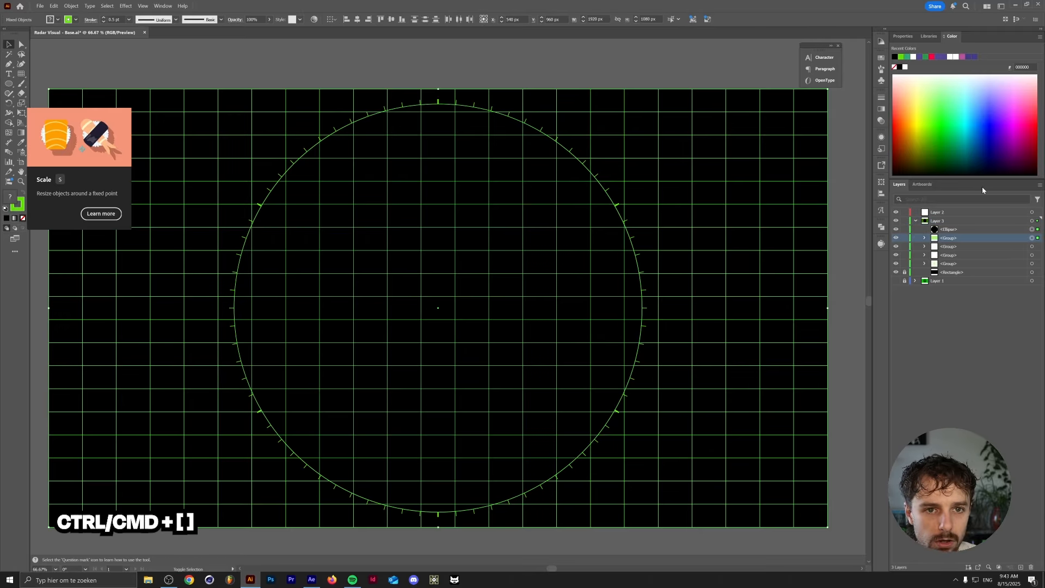
pyautogui.hotkey('ctrl', '[')
pyautogui.hotkey('ctrl', '[')
pyautogui.hotkey('ctrl', '[')
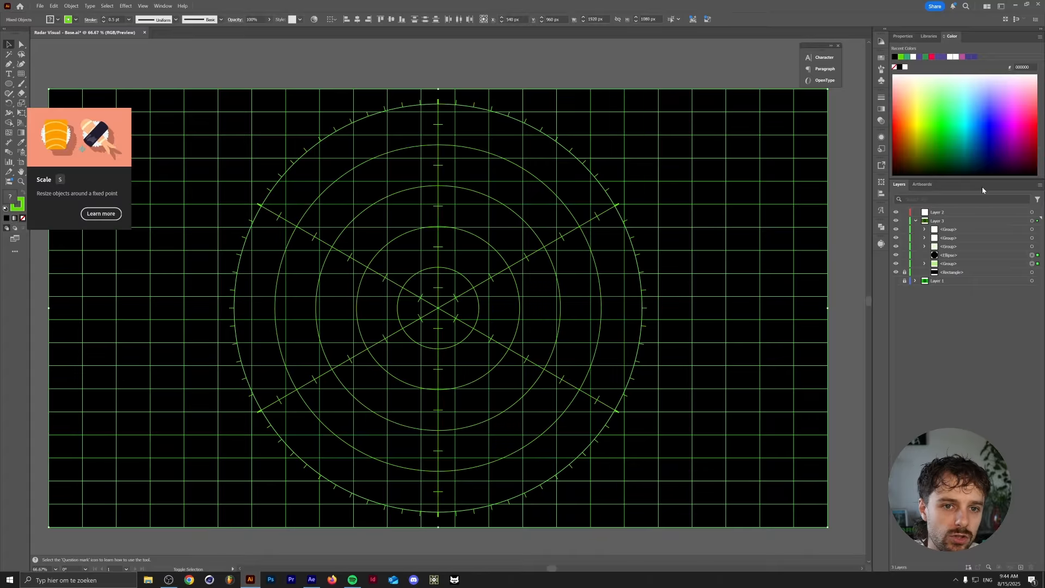
pyautogui.click(835, 315)
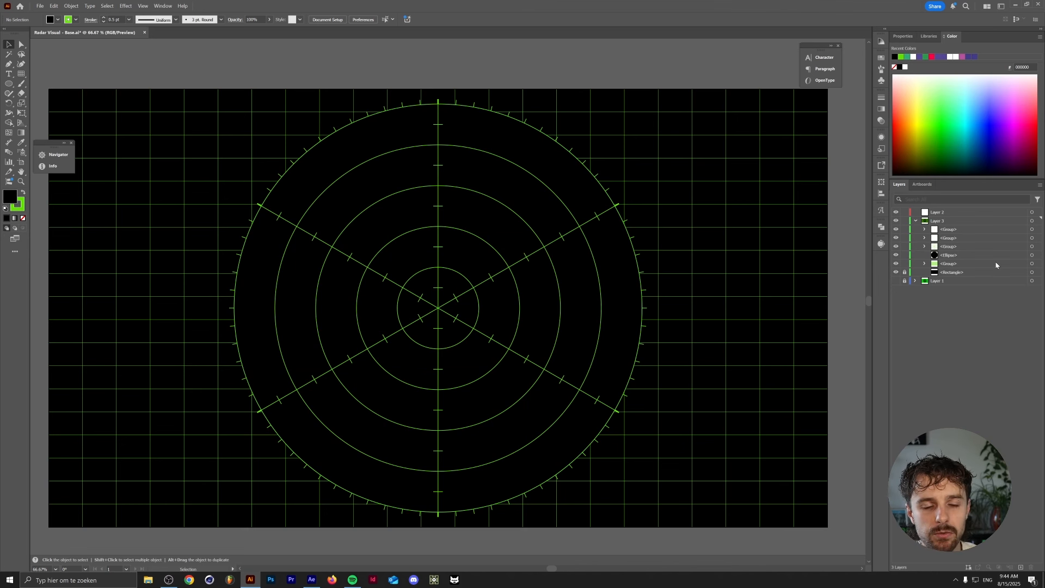
# Step: Copy the black circle, paste it in front in place, and move the copy to the top of Layer 3
pyautogui.click(1037, 256)
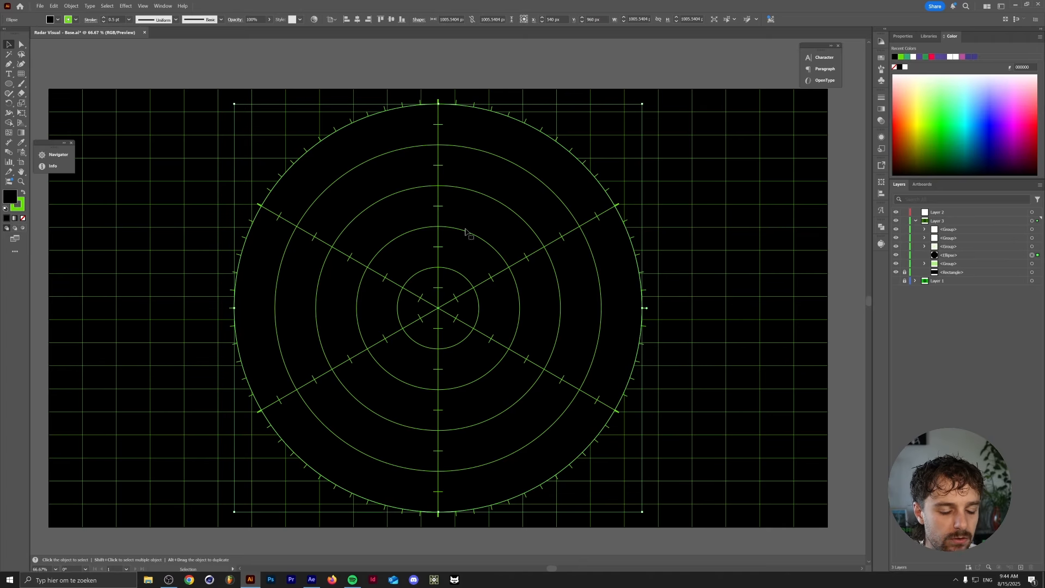
pyautogui.hotkey('ctrl', 'c')
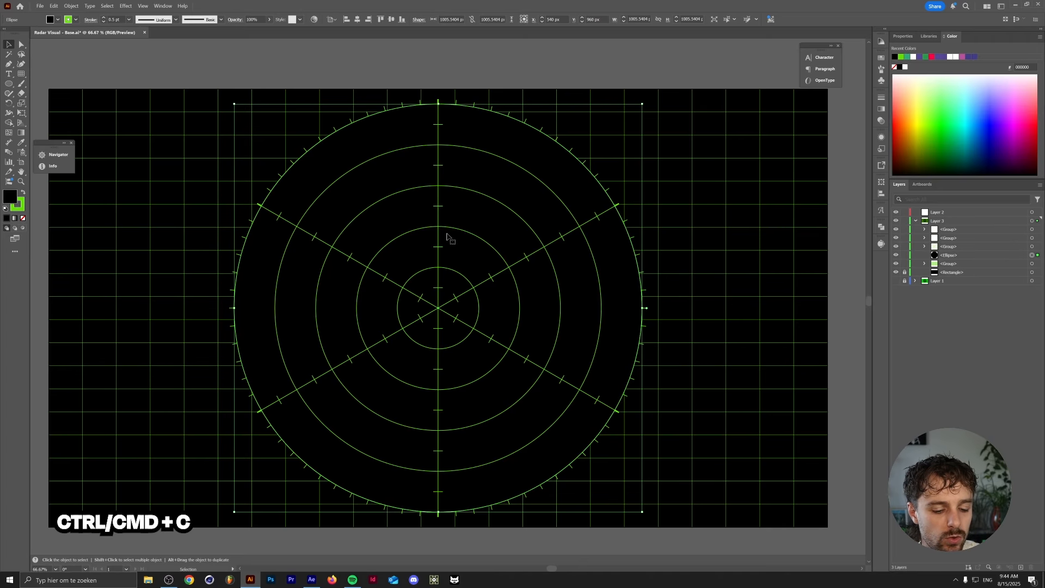
pyautogui.click(943, 221)
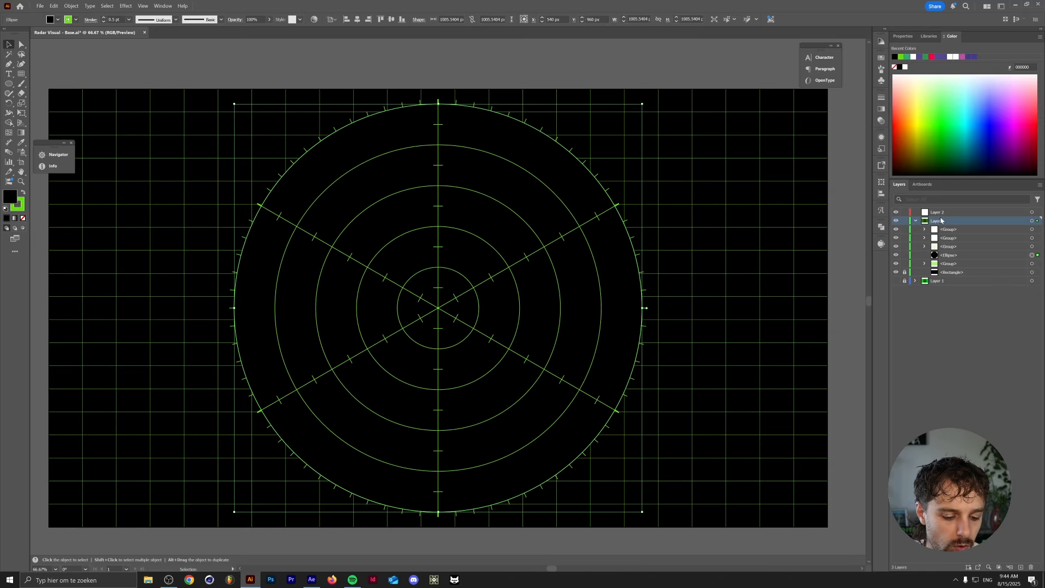
pyautogui.hotkey('ctrl', 'f')
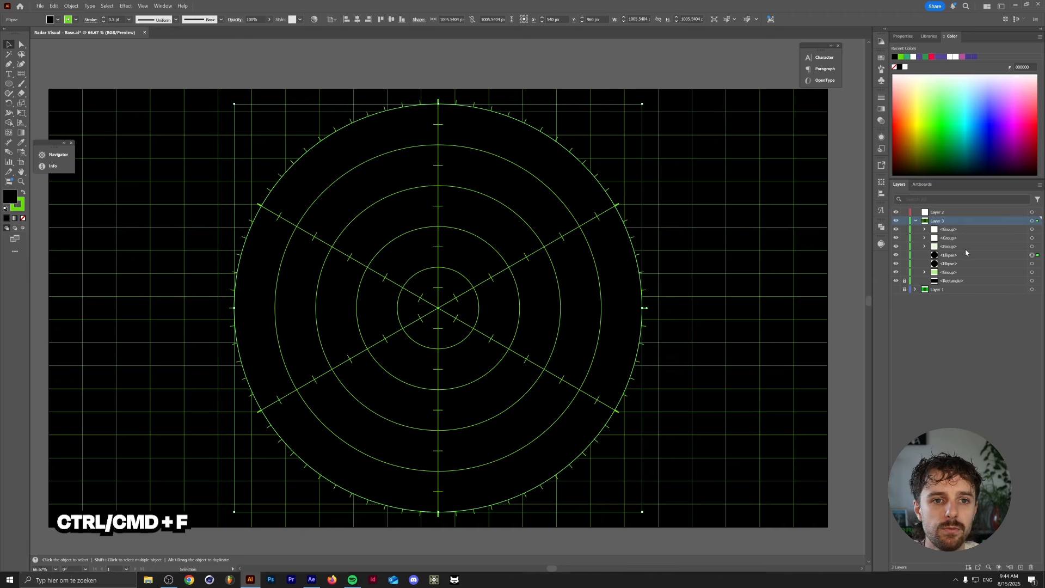
pyautogui.moveTo(361, 151); pyautogui.dragTo(569, 28)
pyautogui.hotkey('ctrl', 'z')
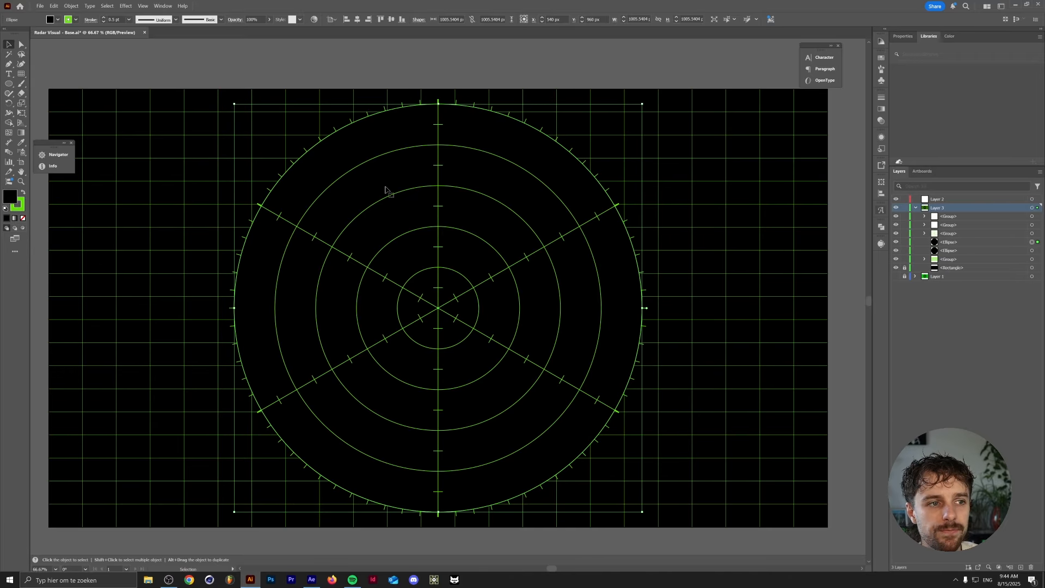
pyautogui.moveTo(956, 242); pyautogui.dragTo(937, 213)
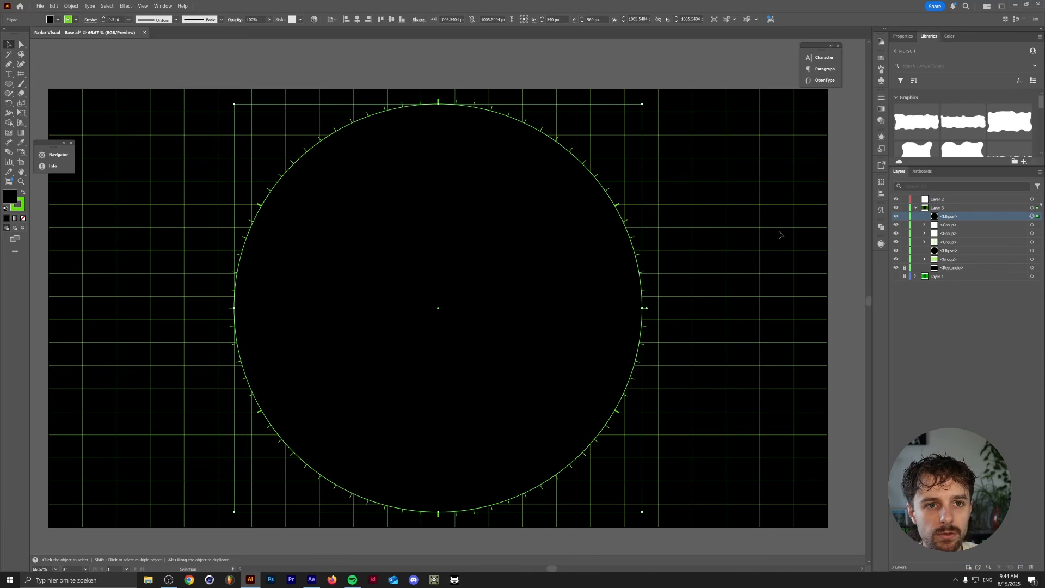
# Step: Deselect the black circle, switch to Outline view and lock all the objects in Layer 3
pyautogui.click(59, 176)
pyautogui.press('p')
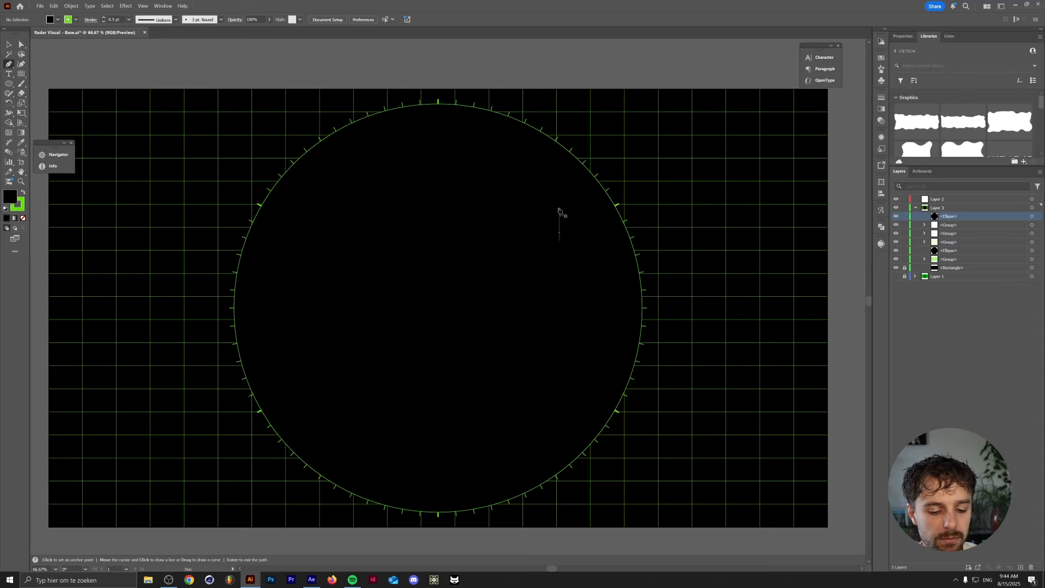
pyautogui.press('v')
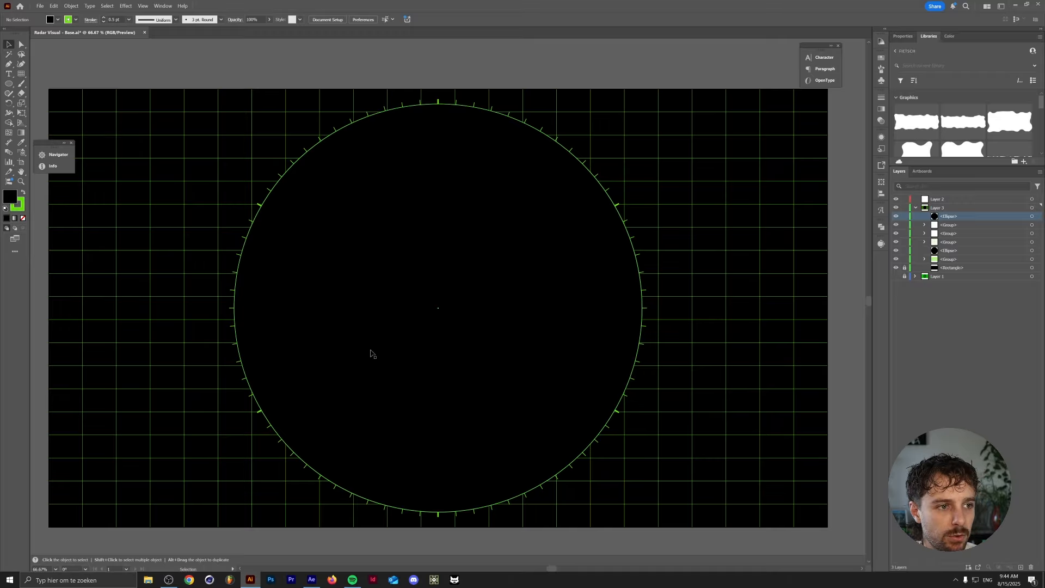
pyautogui.press('a')
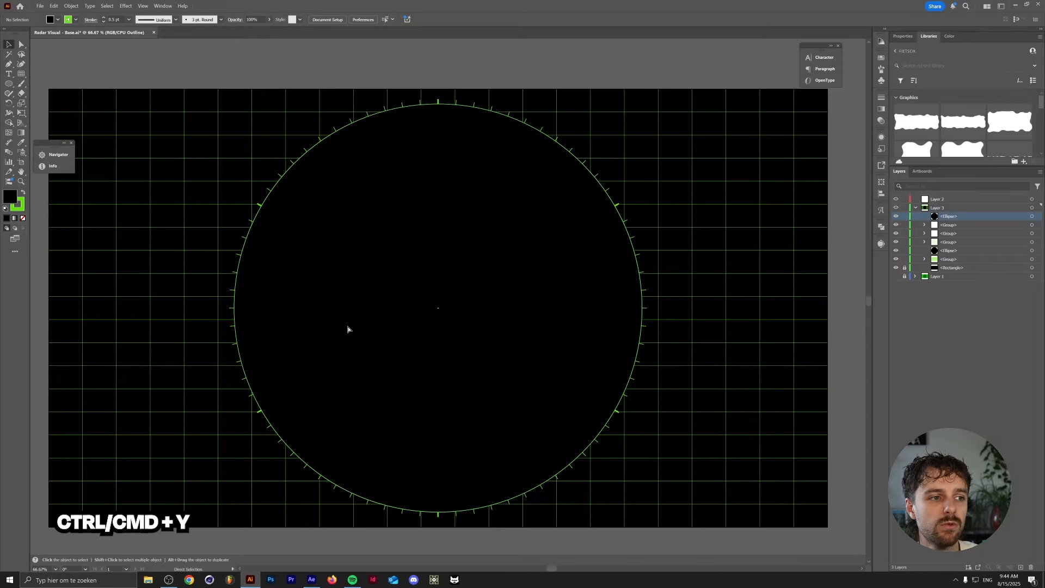
pyautogui.hotkey('ctrl', 'y')
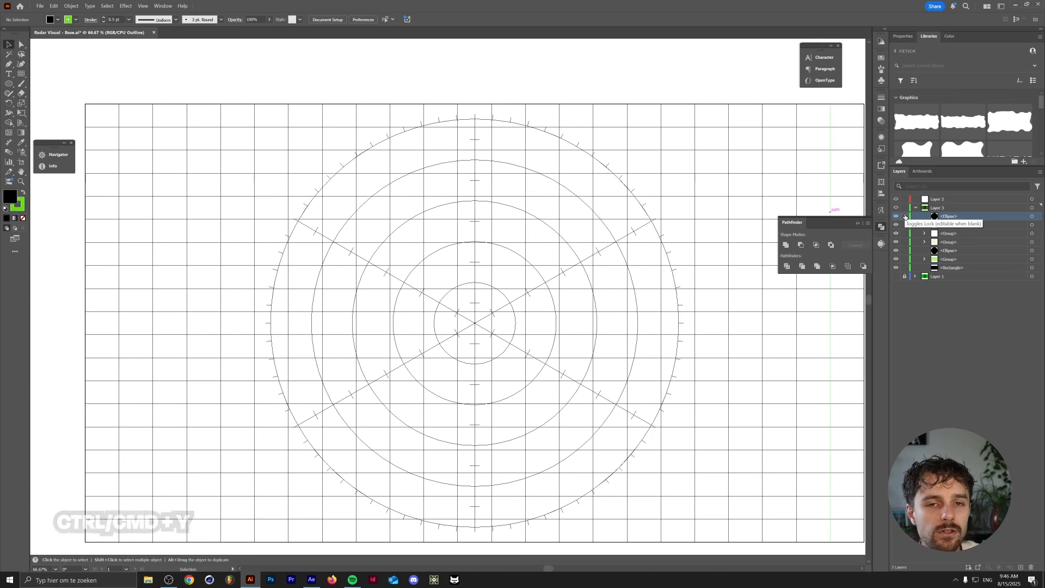
pyautogui.moveTo(905, 217); pyautogui.dragTo(905, 241)
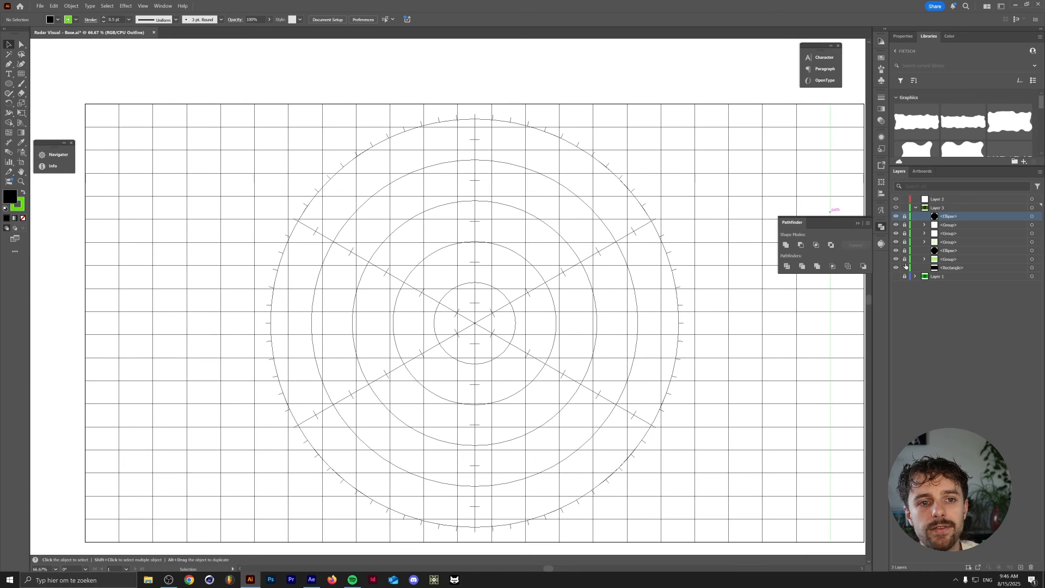
# Step: Draw a closed Pen path from the top of the vertical spoke to the centre, out along the upper-right spoke and back around outside the circle
pyautogui.press('p')
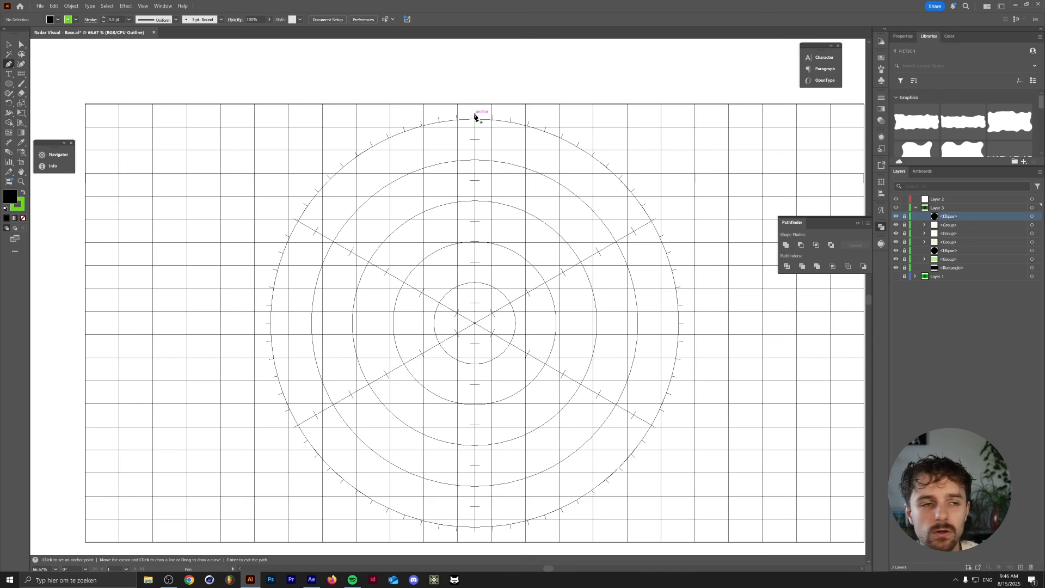
pyautogui.click(474, 116)
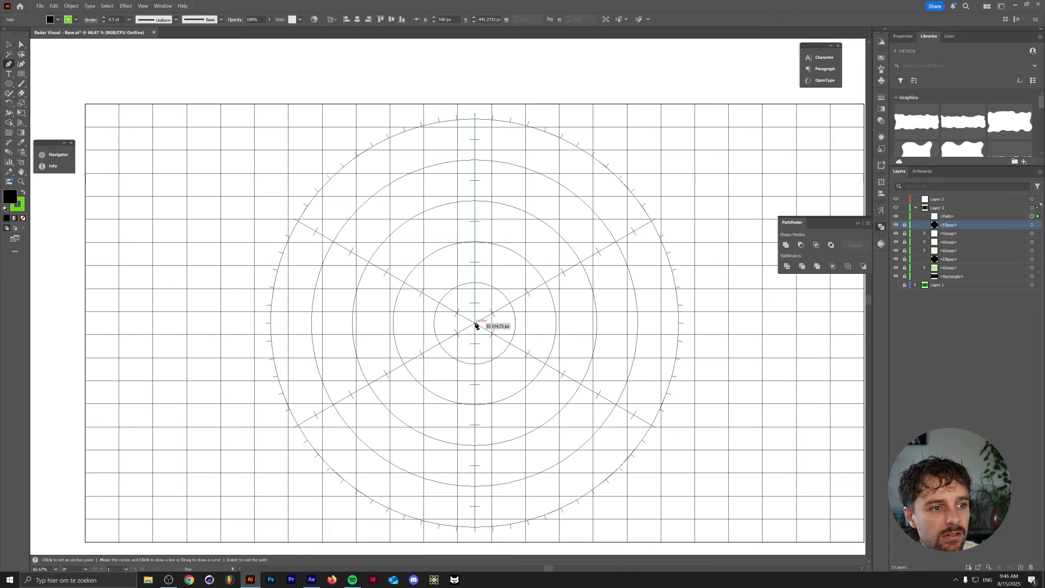
pyautogui.click(475, 325)
pyautogui.click(657, 220)
pyautogui.click(678, 152)
pyautogui.click(603, 71)
pyautogui.click(489, 83)
pyautogui.click(475, 115)
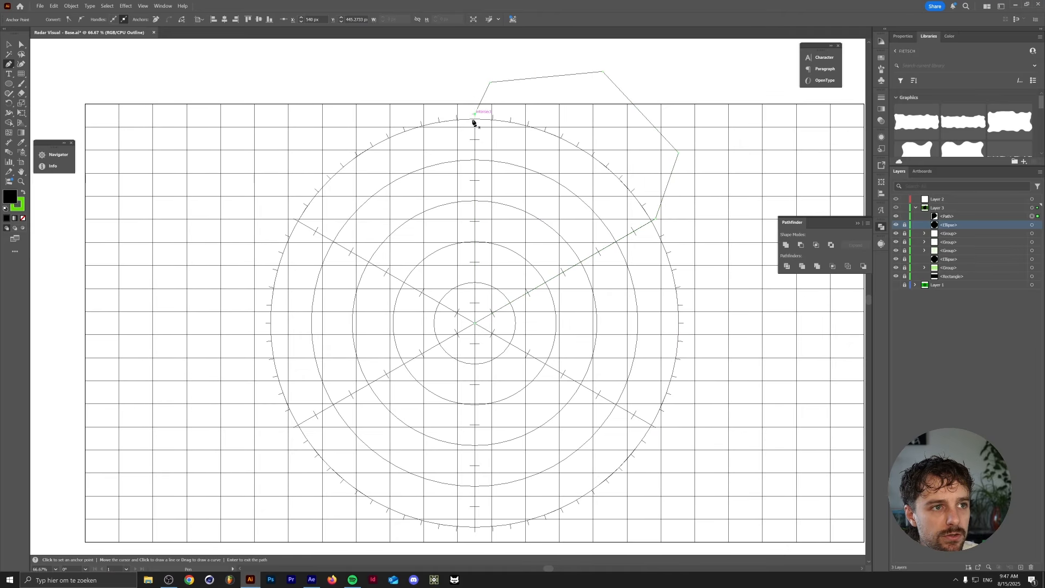
# Step: Intersect the pen-drawn path with the topmost black circle using Pathfinder to form a wedge, and return to Preview view
pyautogui.press('v')
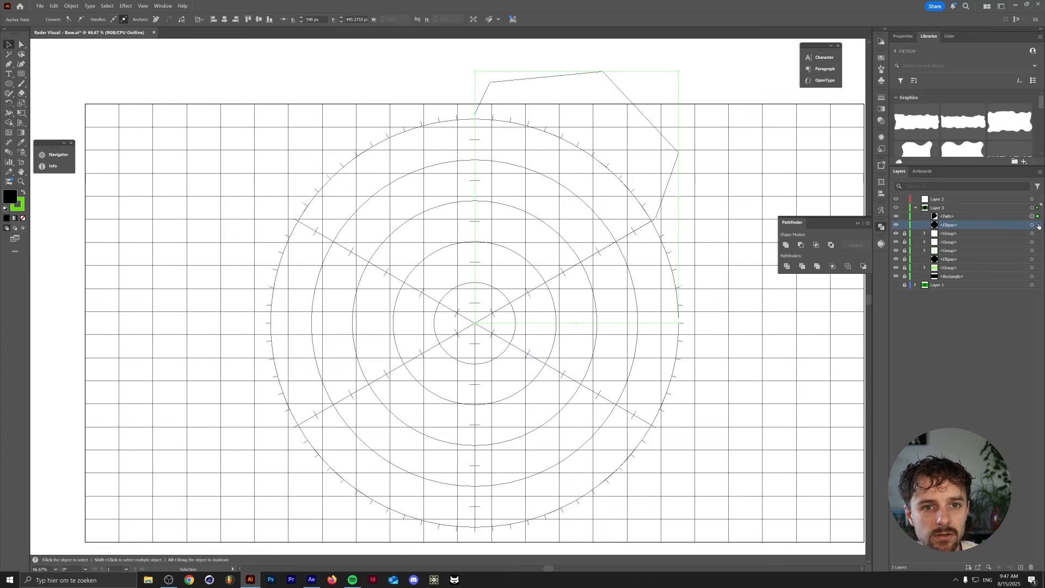
pyautogui.click(1038, 225)
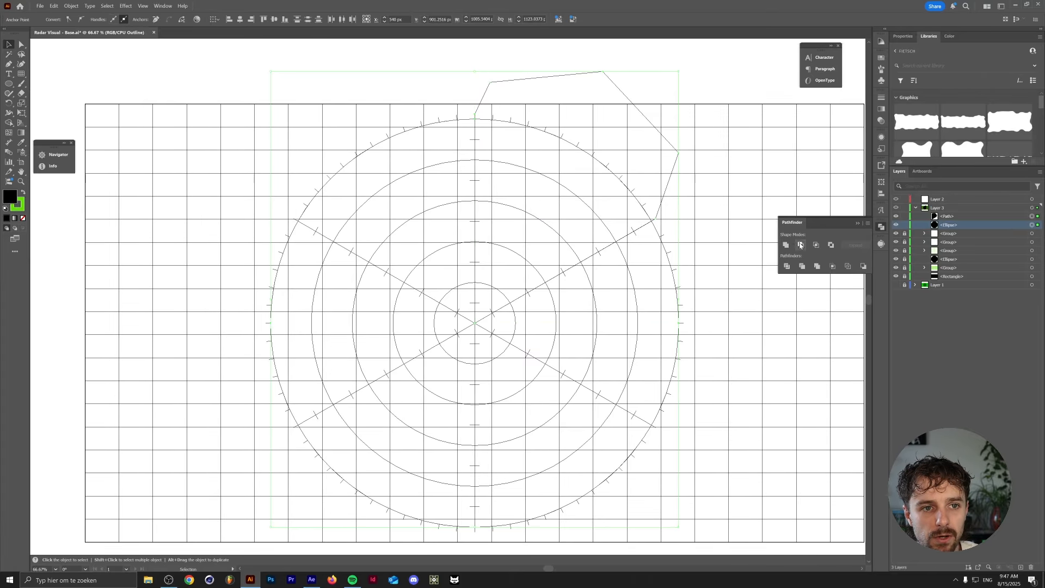
pyautogui.click(163, 6)
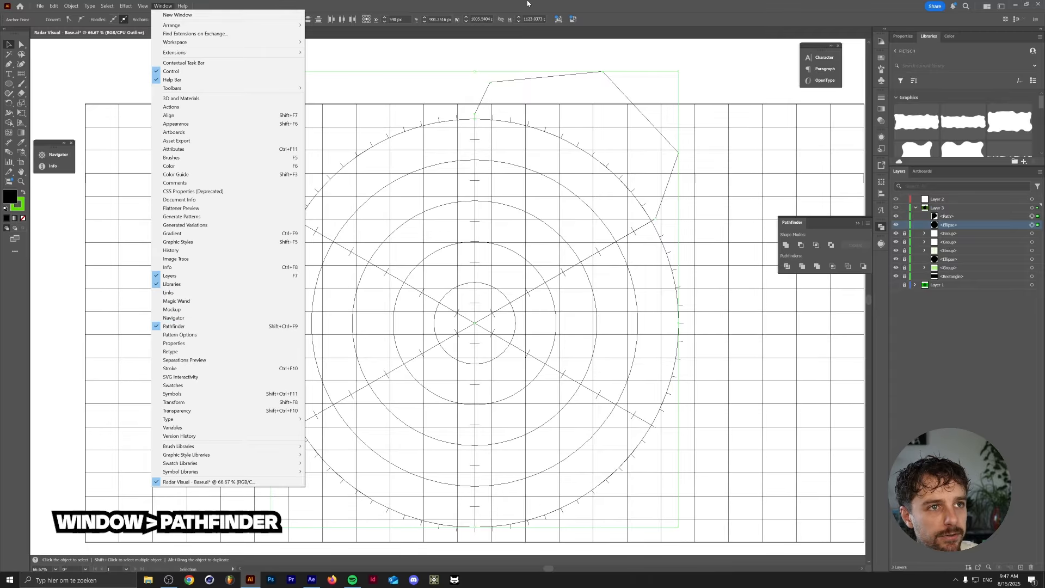
pyautogui.click(185, 329)
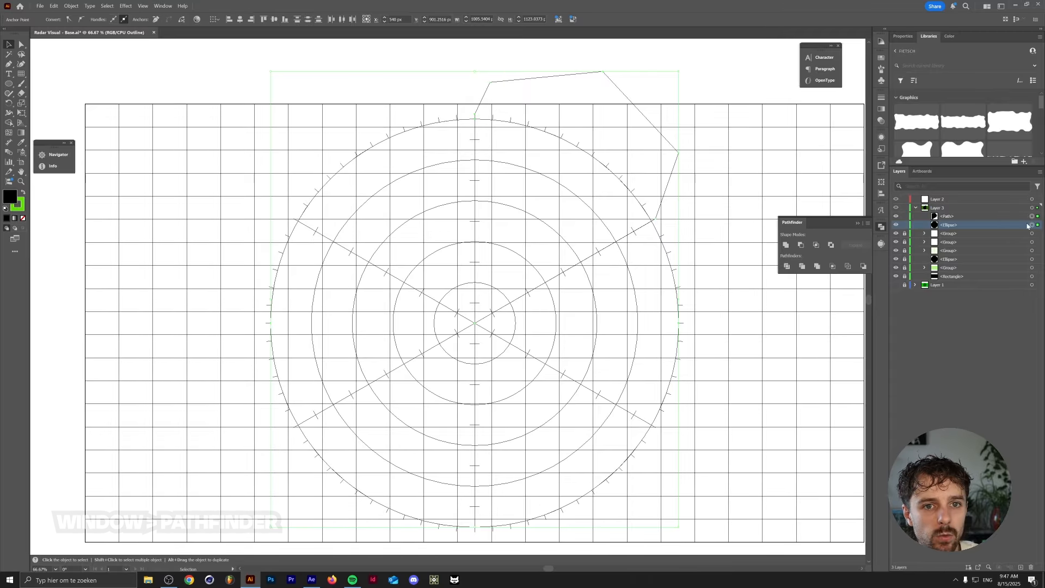
pyautogui.click(816, 246)
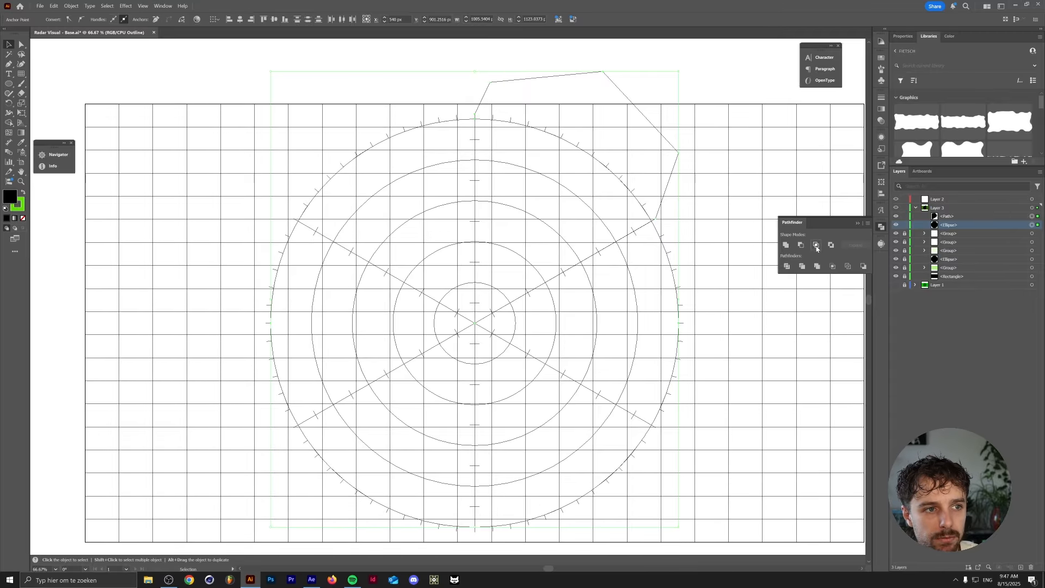
pyautogui.press('a')
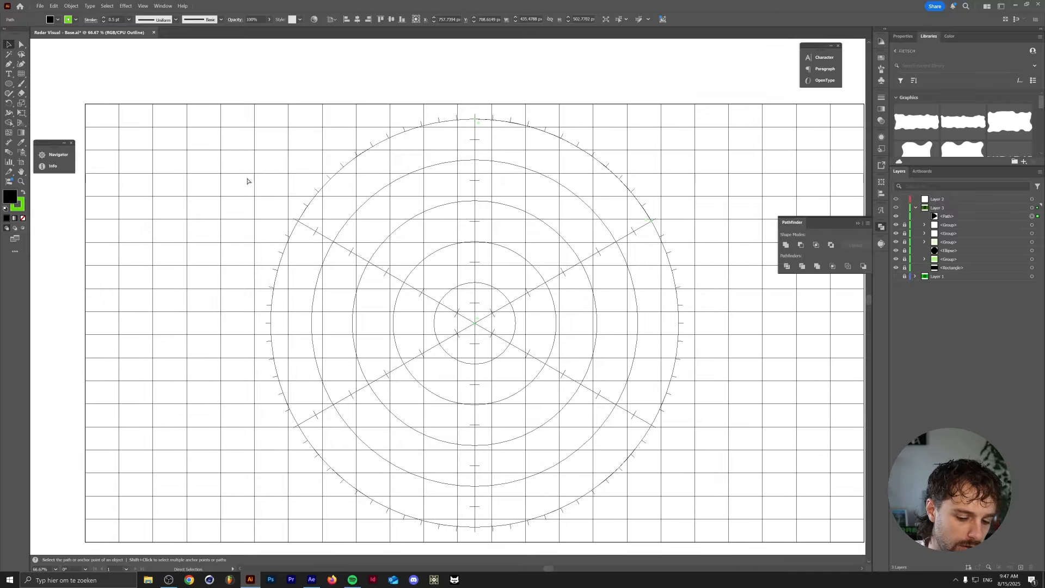
pyautogui.hotkey('ctrl', 'y')
pyautogui.press('v')
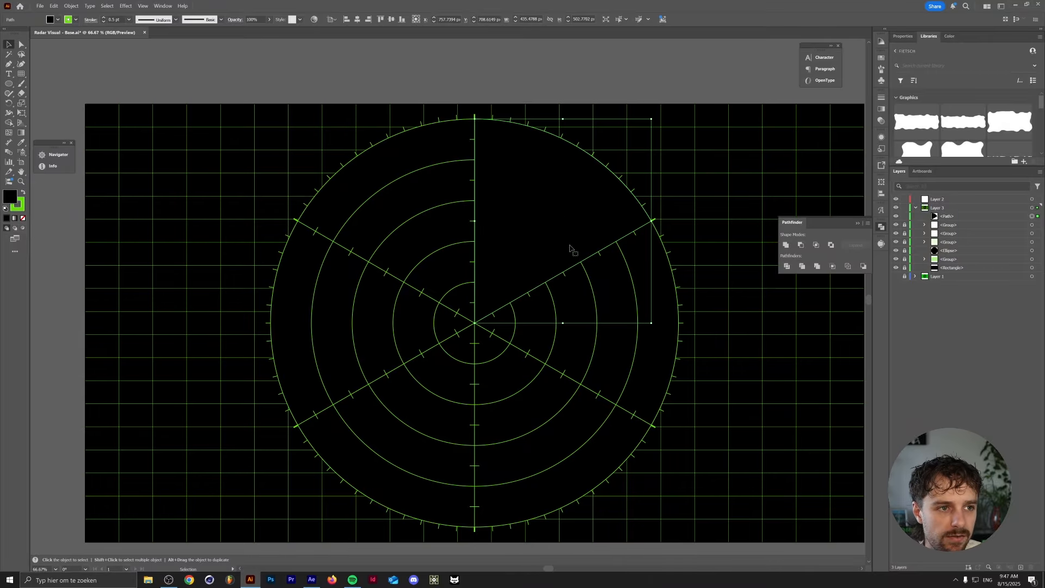
# Step: Fill the wedge with a linear gradient and colour its start stop with the green sampled from the radar lines
pyautogui.click(14, 217)
pyautogui.click(784, 171)
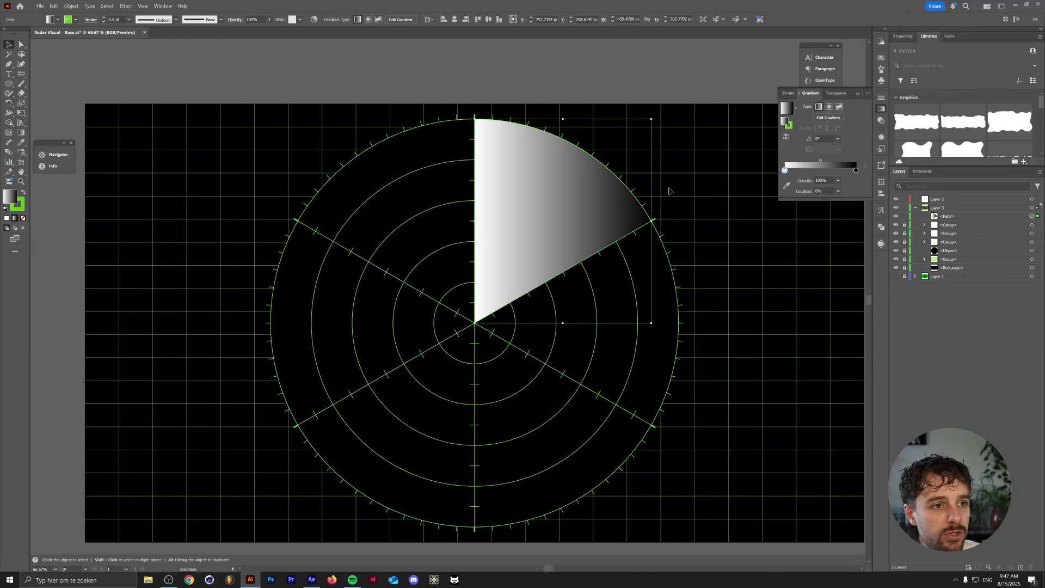
pyautogui.click(163, 6)
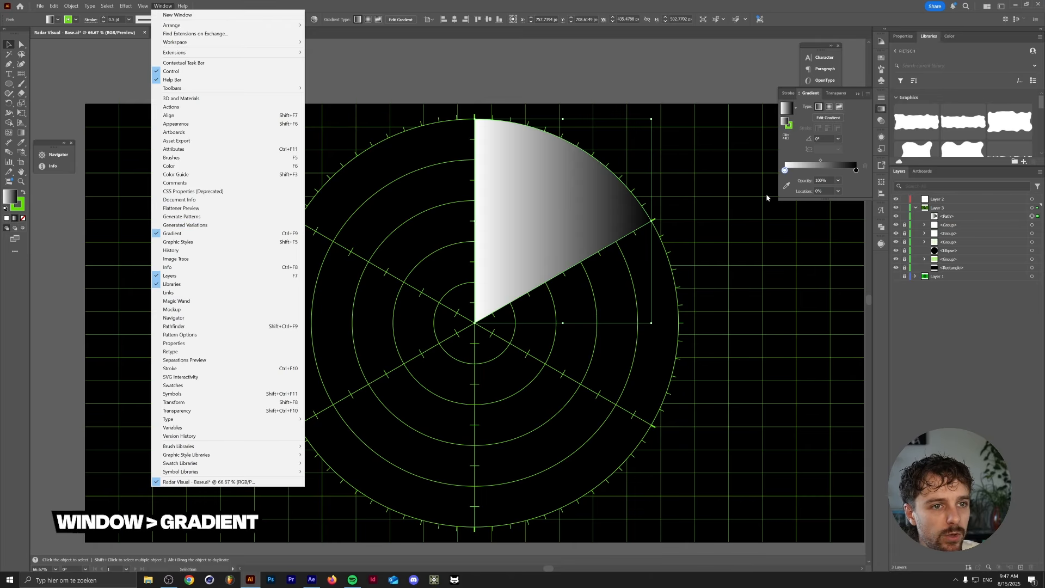
pyautogui.click(785, 170)
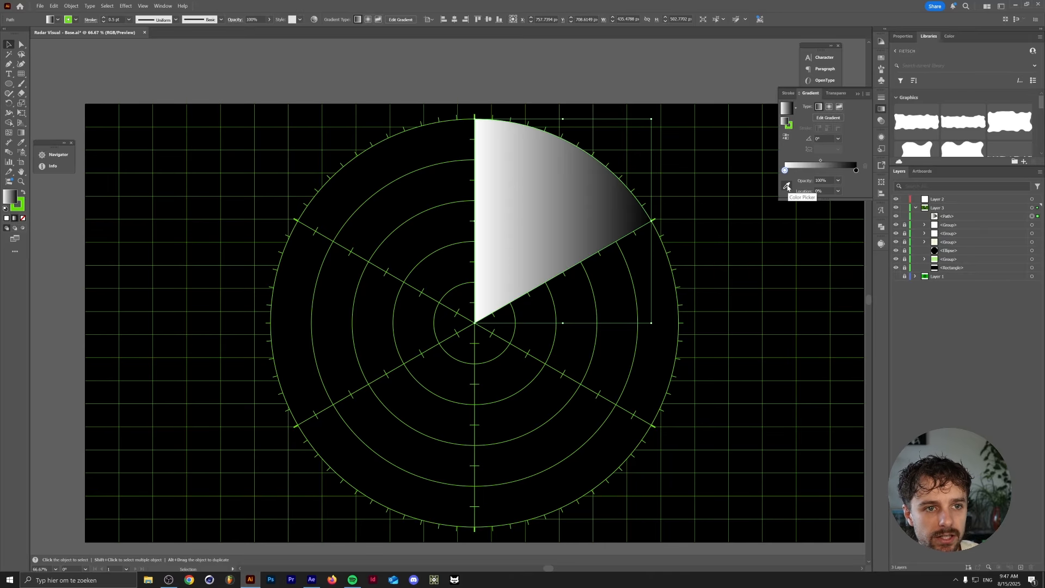
pyautogui.click(787, 186)
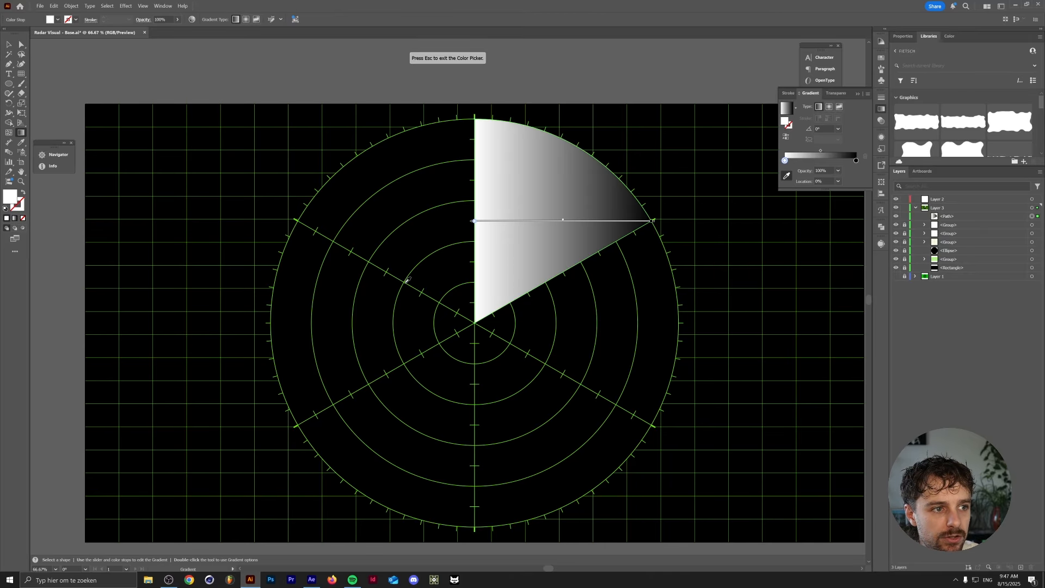
pyautogui.click(403, 282)
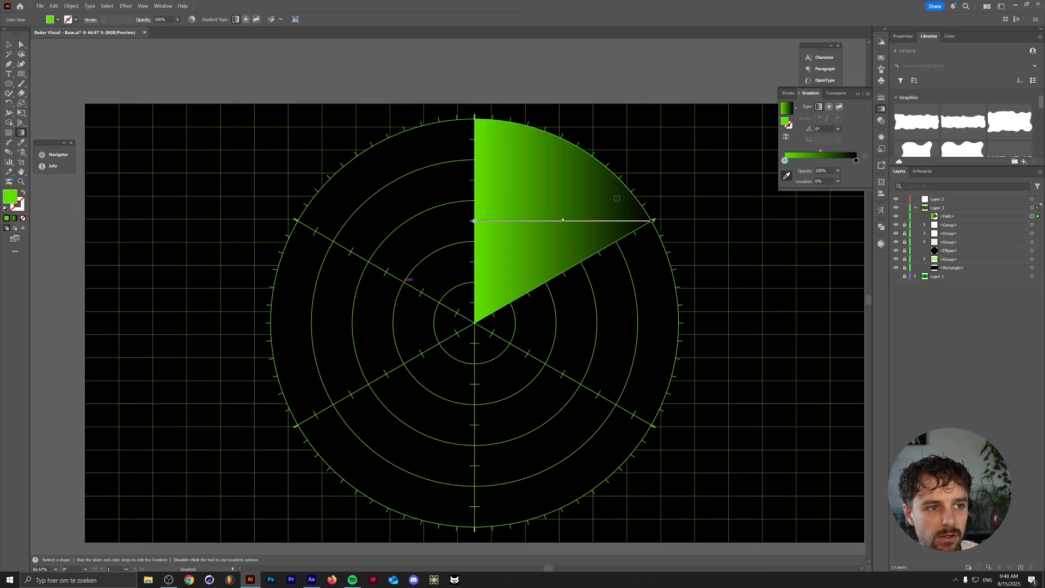
# Step: Set the gradient's start stop to 0% opacity and colour its end stop with the green sampled from the radar's outer ring
pyautogui.click(838, 171)
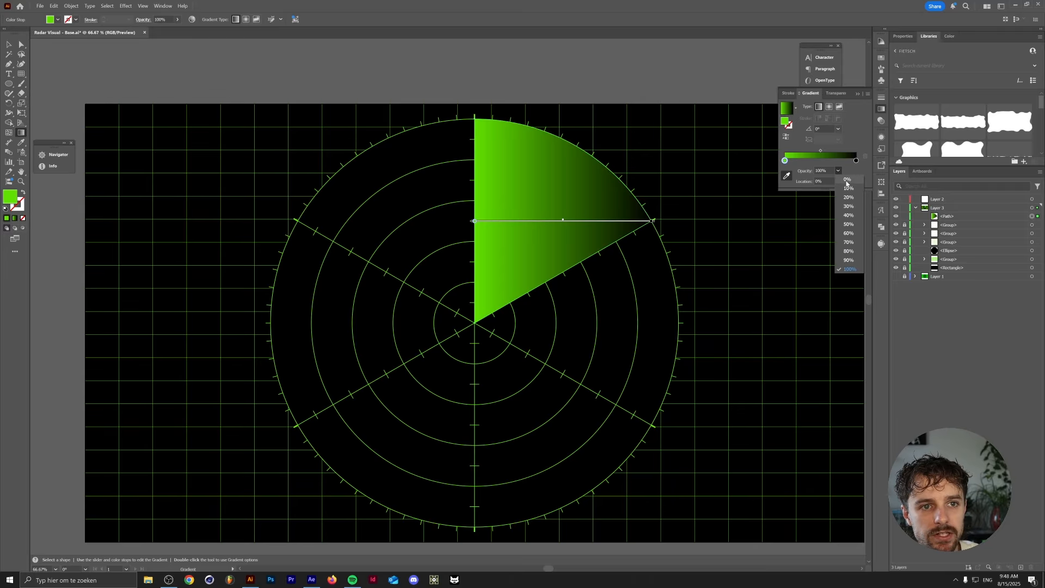
pyautogui.click(847, 180)
pyautogui.click(856, 160)
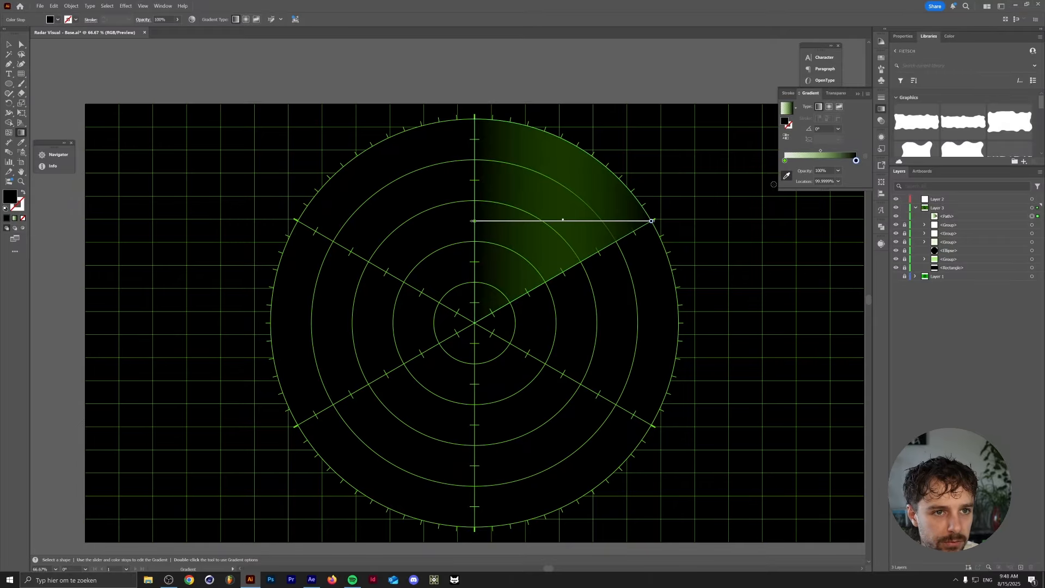
pyautogui.click(678, 305)
pyautogui.press('v')
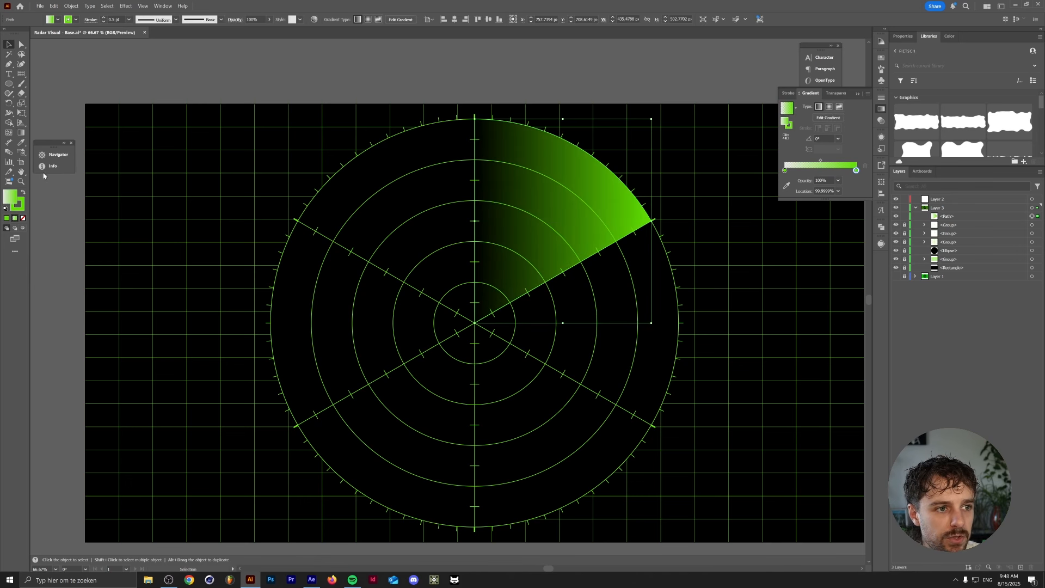
# Step: Try rotating the gradient wedge about the radar's centre
pyautogui.click(9, 102)
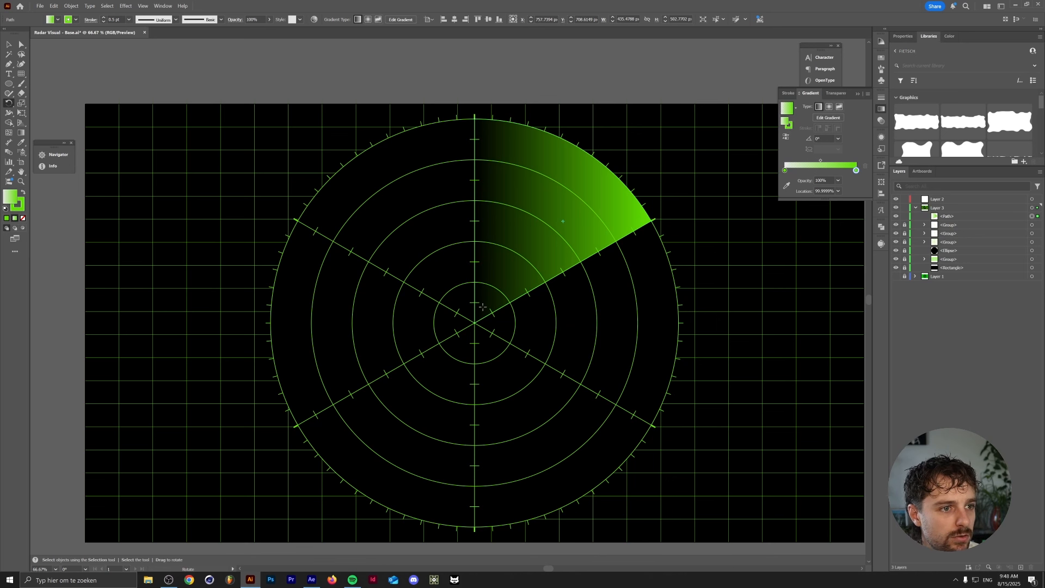
pyautogui.click(475, 322)
pyautogui.moveTo(607, 262); pyautogui.dragTo(517, 215)
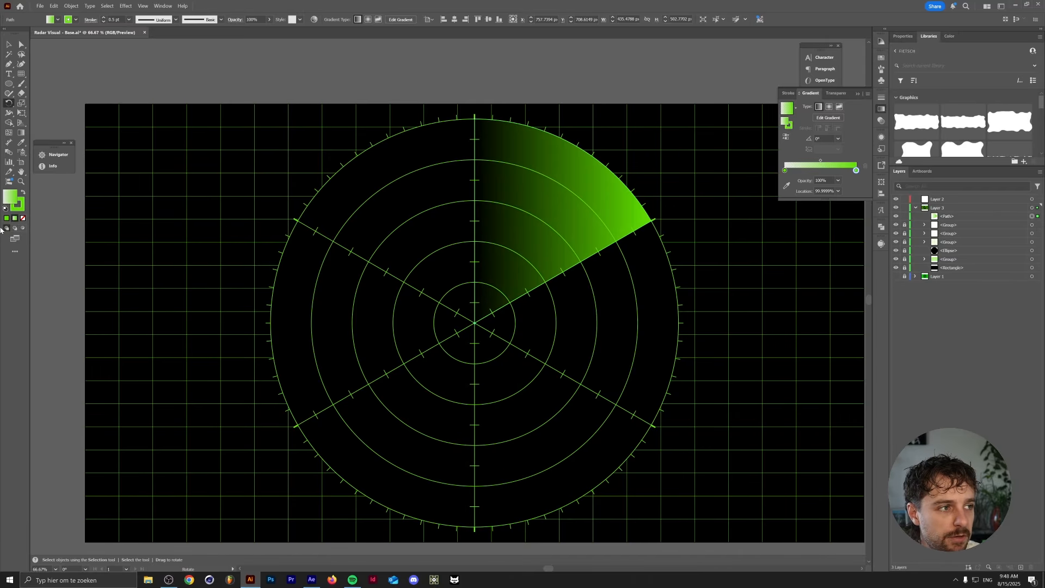
# Step: Remove the wedge's stroke, then test-rotate the wedge about the radar's centre and undo the rotation
pyautogui.click(21, 206)
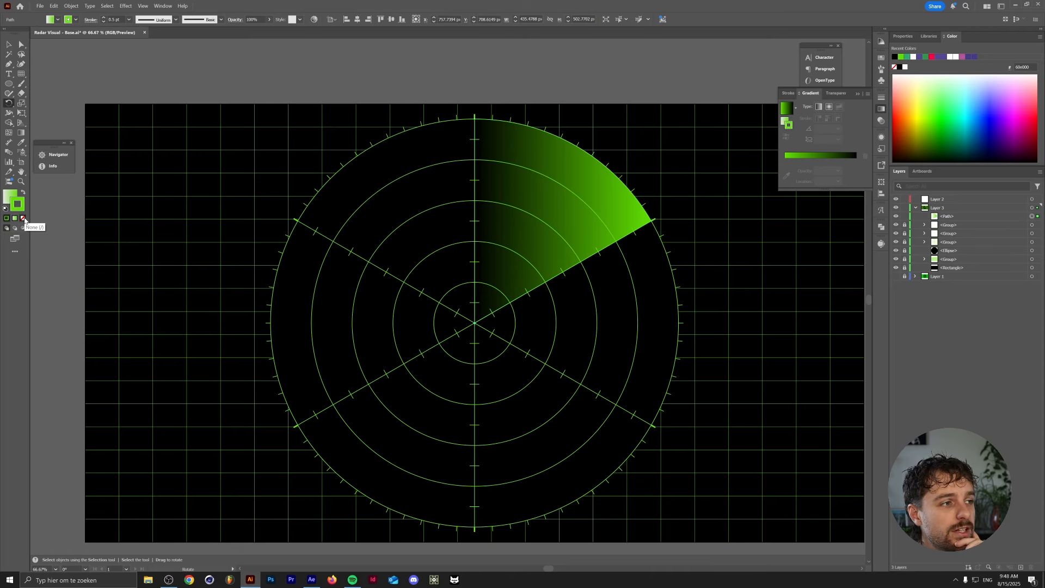
pyautogui.click(23, 217)
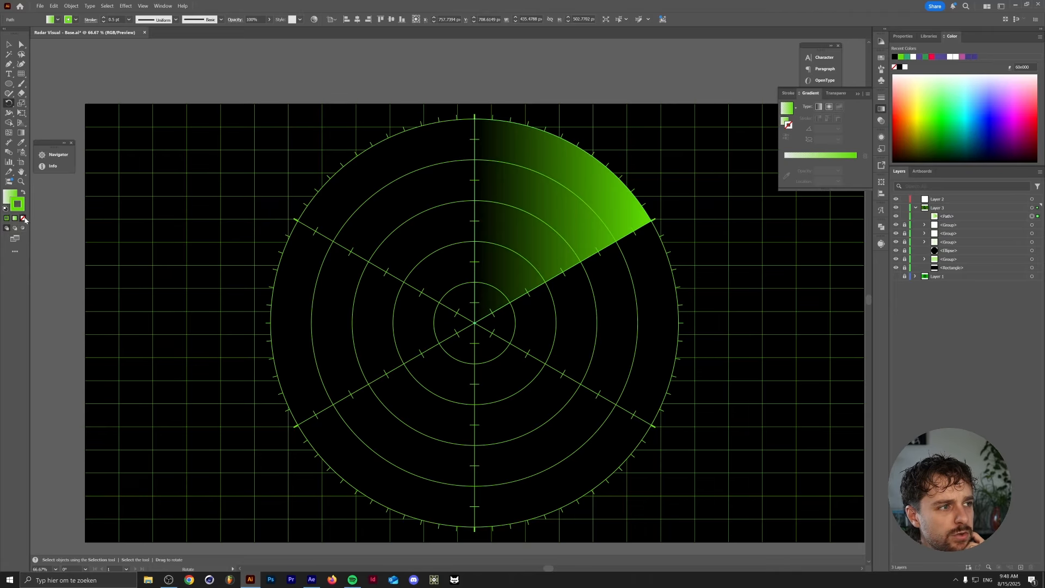
pyautogui.moveTo(615, 234)
pyautogui.mouseDown()
pyautogui.moveTo(628, 290)
pyautogui.moveTo(292, 265)
pyautogui.moveTo(548, 341)
pyautogui.moveTo(421, 162)
pyautogui.mouseUp()
pyautogui.hotkey('ctrl', 'z')
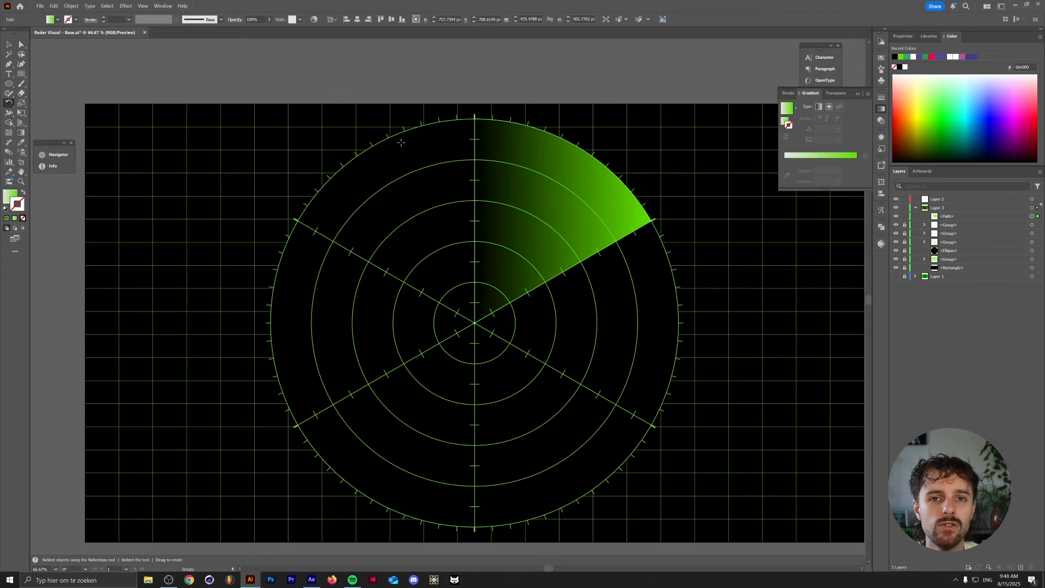
# Step: Add a second 1920 × 1080 px artboard to the right of the radar artboard
pyautogui.scroll(-1, 474, 181)
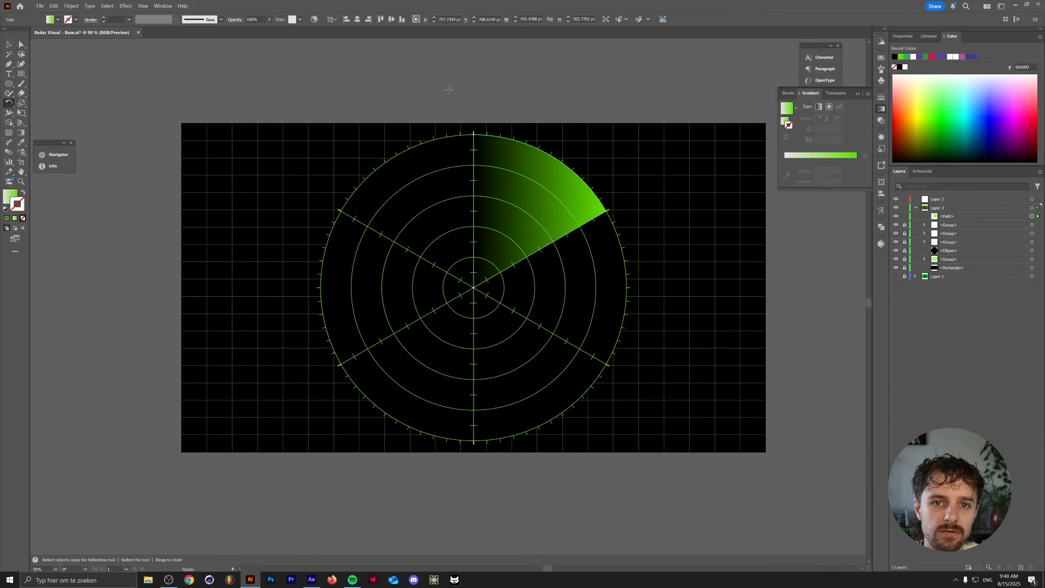
pyautogui.hotkey('shift', 'o')
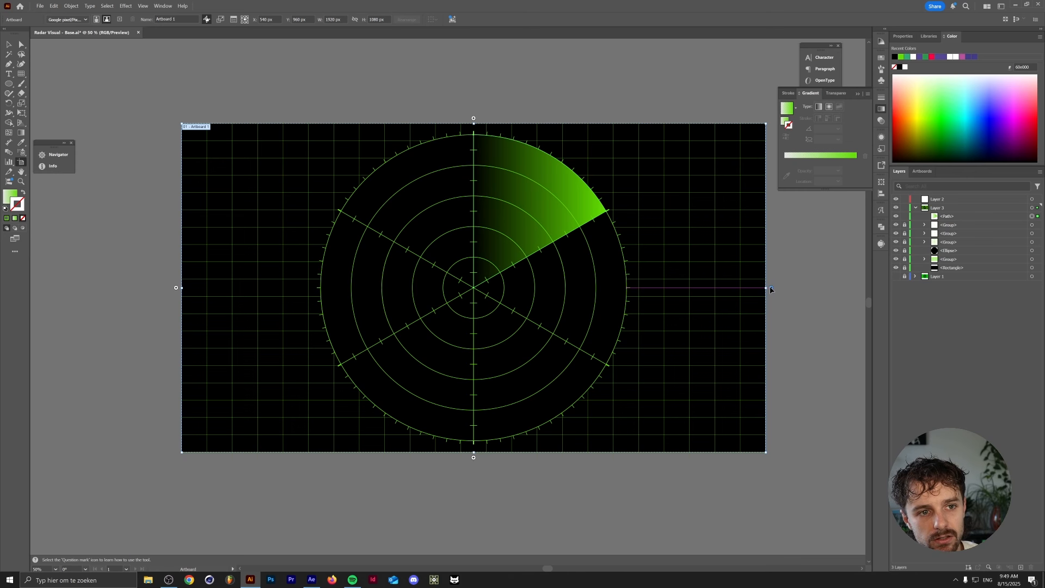
pyautogui.click(770, 288)
pyautogui.moveTo(377, 257); pyautogui.dragTo(653, 267)
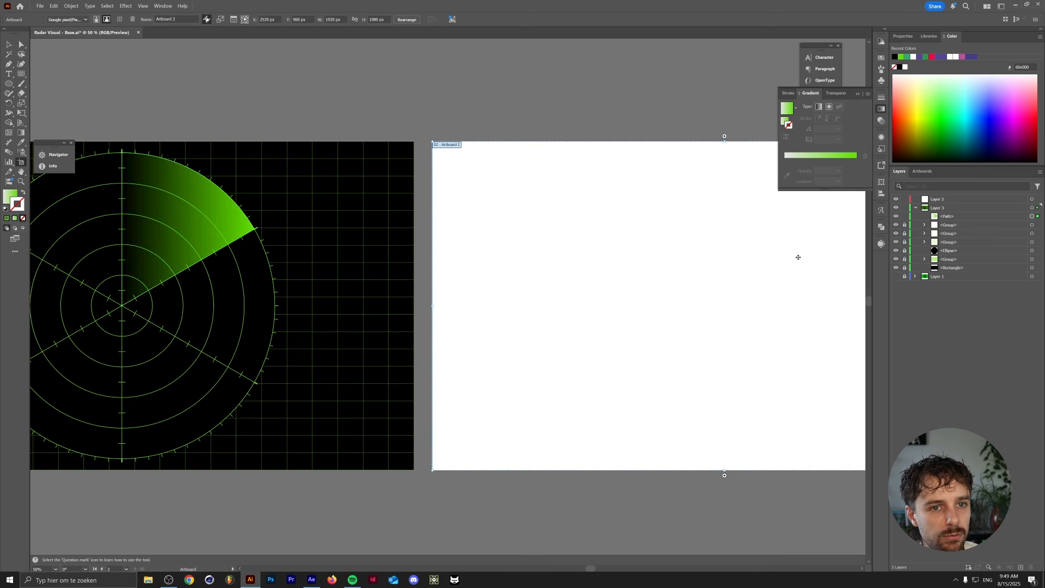
pyautogui.press('v')
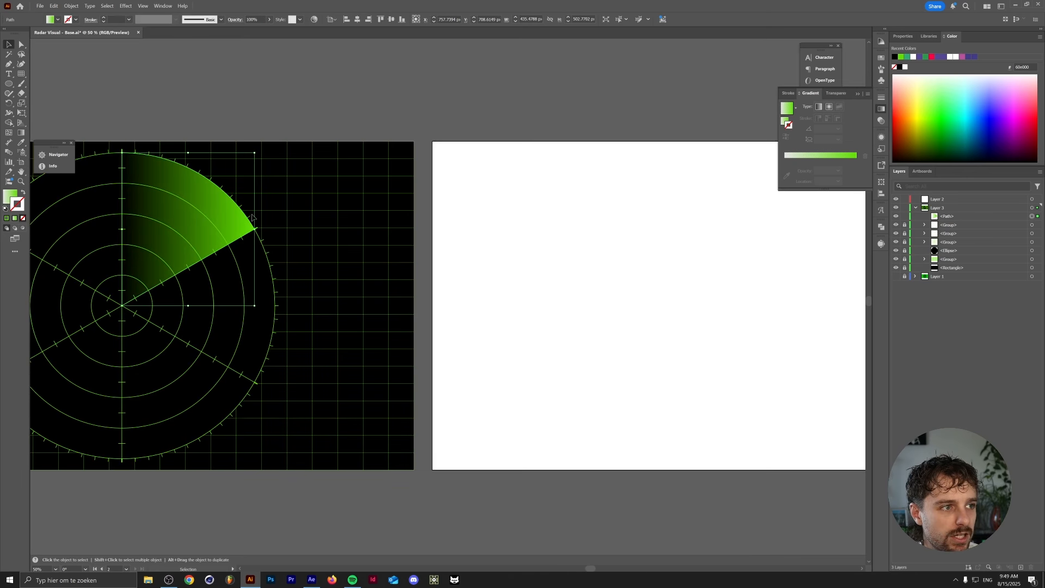
# Step: Cut the gradient wedge from the radar artboard and paste it in place on Artboard 2
pyautogui.click(182, 219)
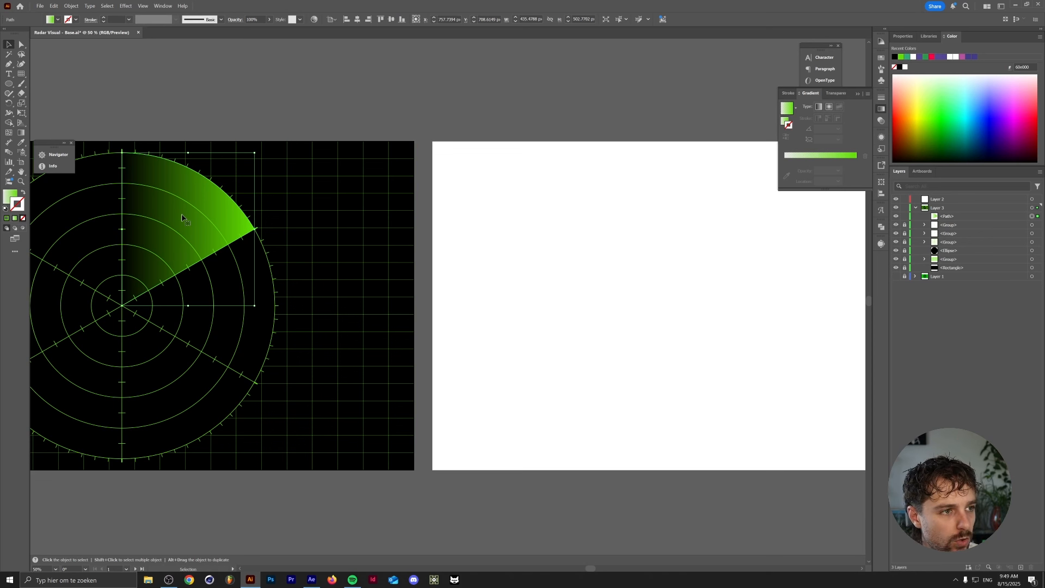
pyautogui.press('Delete')
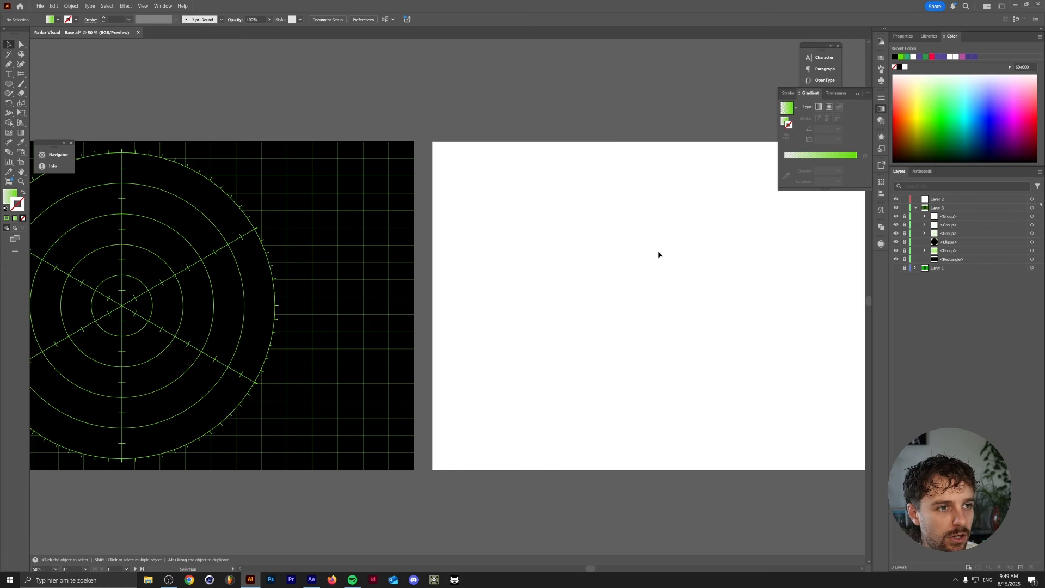
pyautogui.click(624, 240)
pyautogui.press('a')
pyautogui.hotkey('ctrl', 'z')
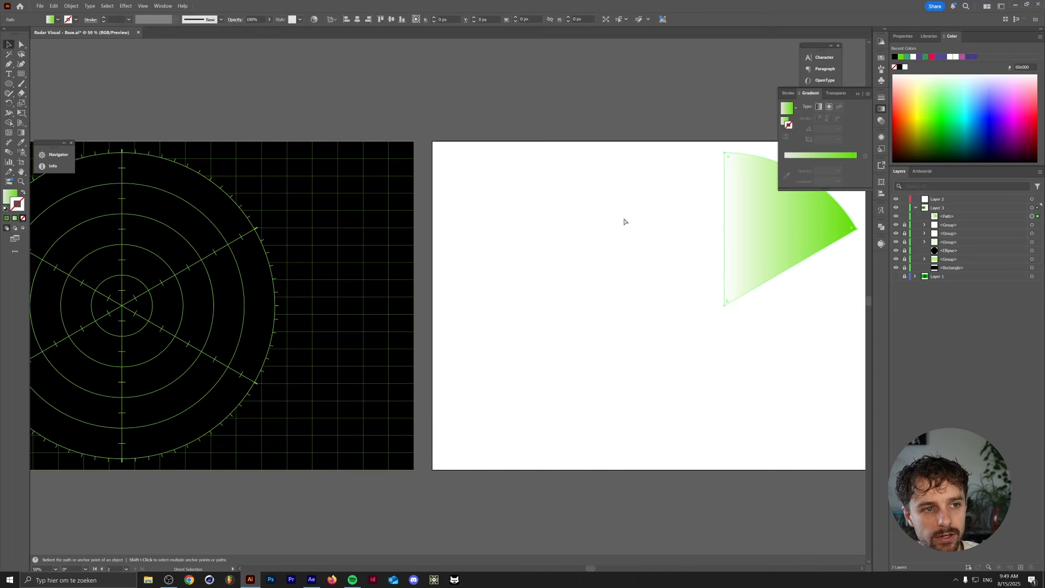
# Step: Export both the Base and Radar artboards for screens at 1x in PNG 8 format to the Radar Visual folder
pyautogui.moveTo(627, 227); pyautogui.dragTo(683, 252)
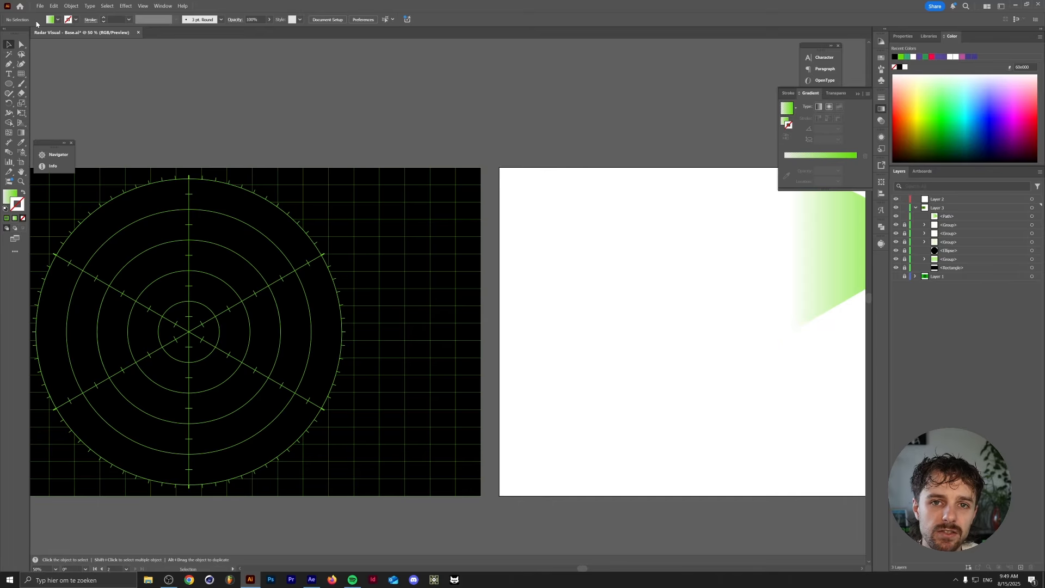
pyautogui.click(39, 6)
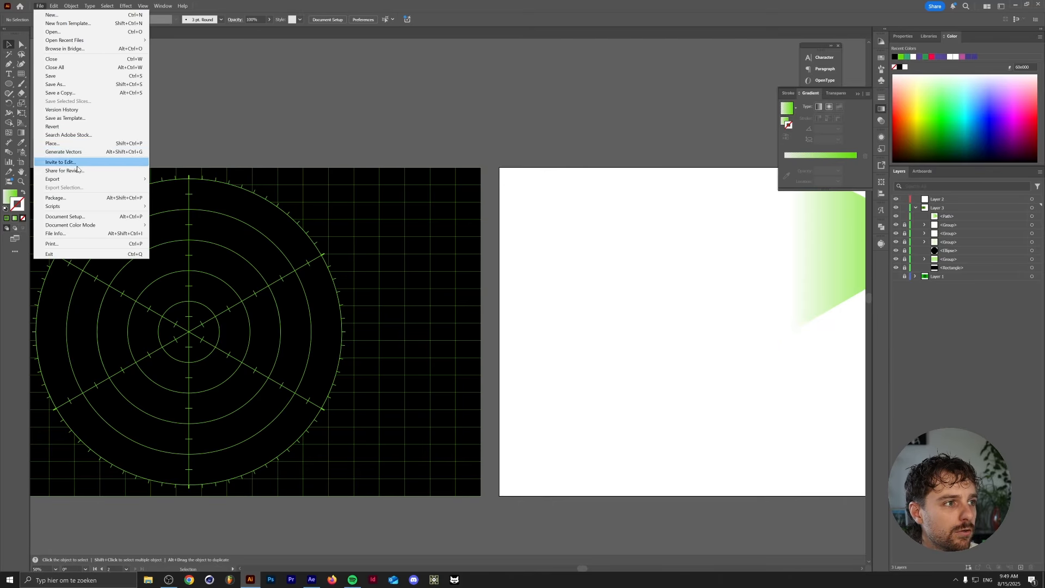
pyautogui.moveTo(82, 179)
pyautogui.click(185, 182)
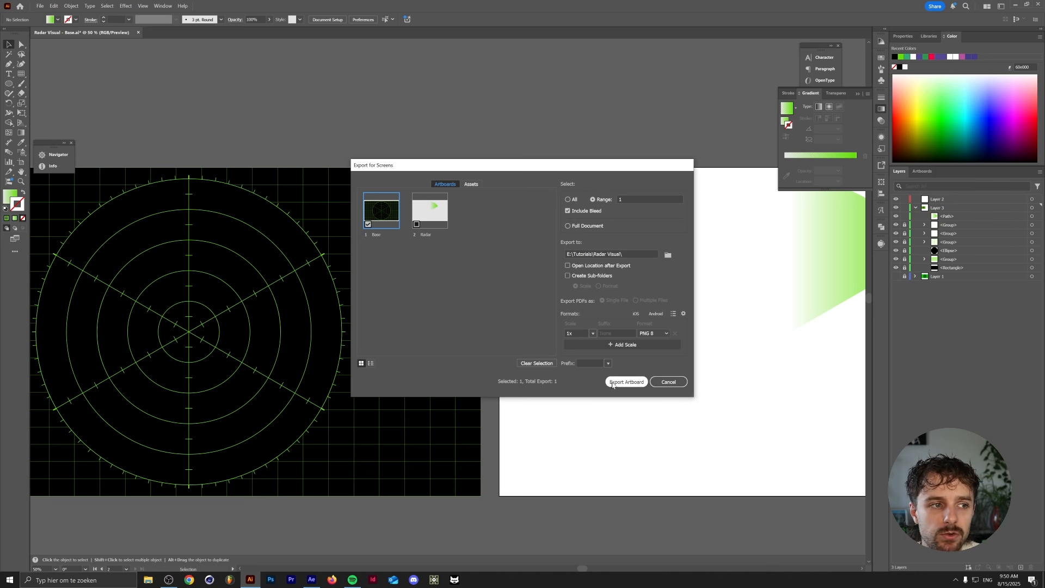
pyautogui.click(441, 214)
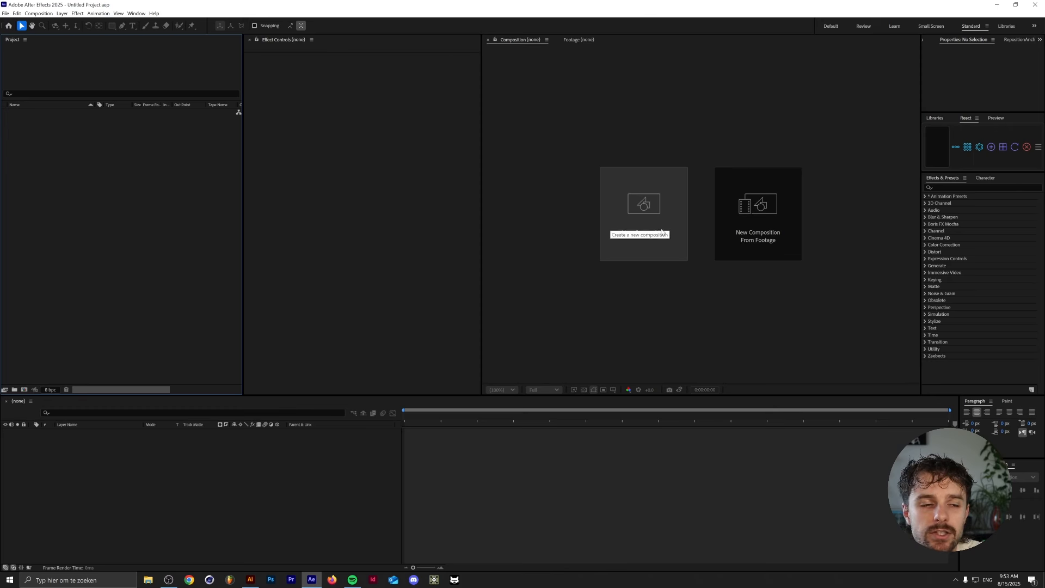
# Step: Switch to After Effects and create a 1920 × 1080 px composition named Radar
pyautogui.click(613, 227)
pyautogui.click(466, 241)
pyautogui.write('1920')
pyautogui.press('Tab')
pyautogui.write('1080')
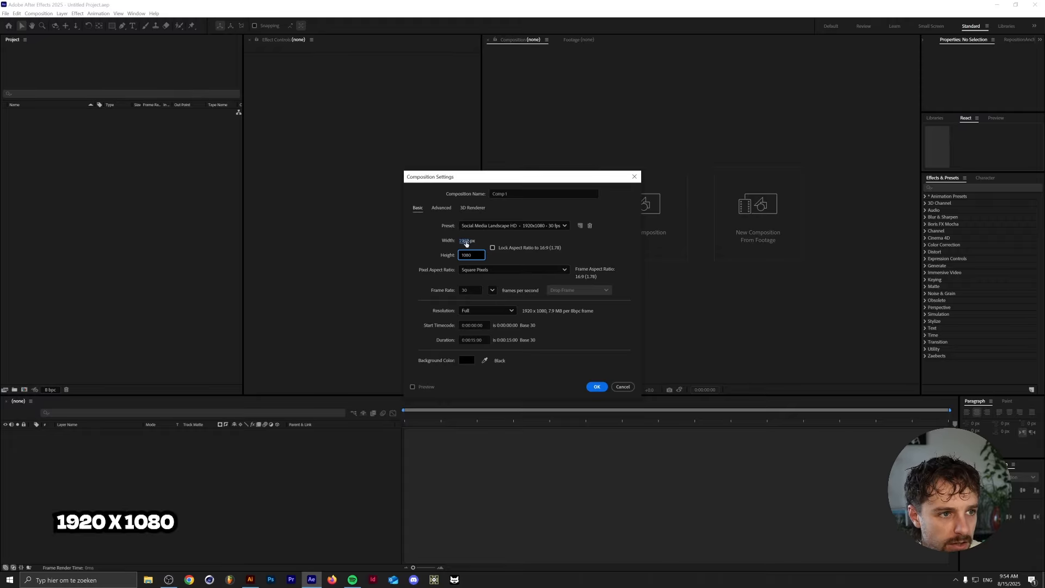
pyautogui.click(494, 194)
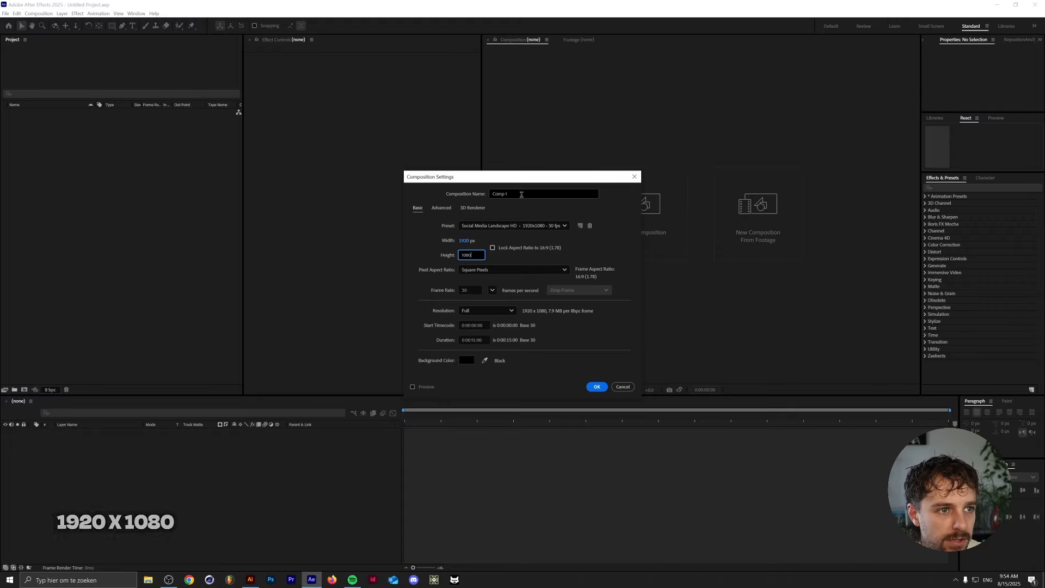
pyautogui.write('Radar')
pyautogui.press('Return')
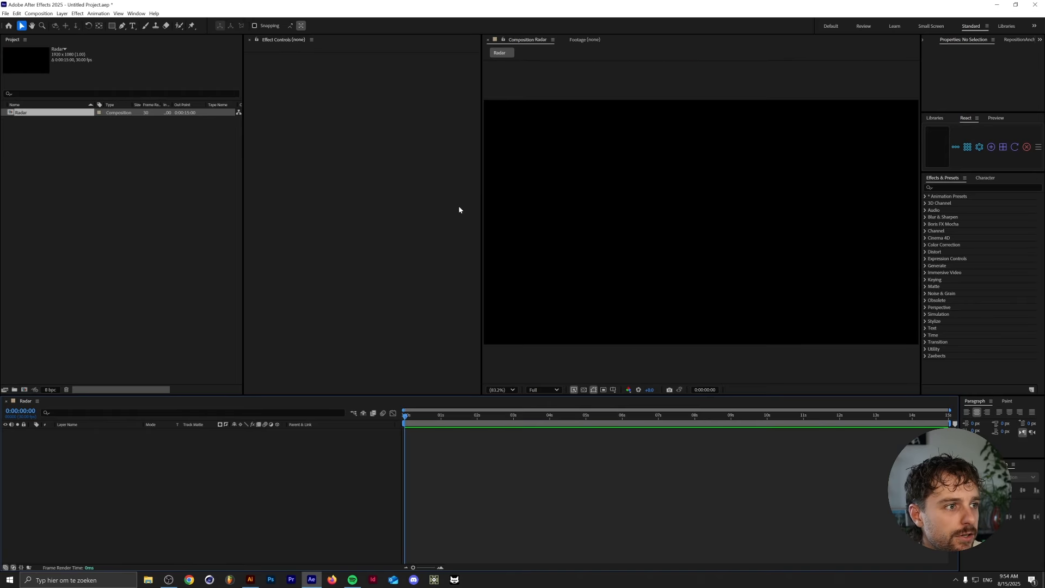
# Step: Import Base.png and Radar.png and add both to the Radar composition, with the Radar.png layer above Base.png
pyautogui.hotkey('ctrl', 'i')
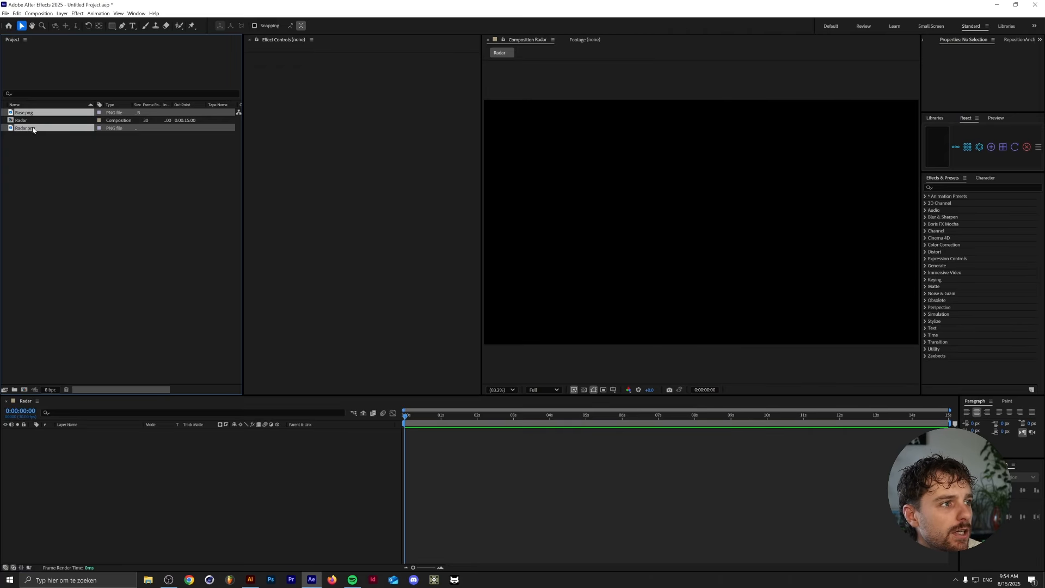
pyautogui.moveTo(33, 129); pyautogui.dragTo(110, 489)
pyautogui.click(103, 439)
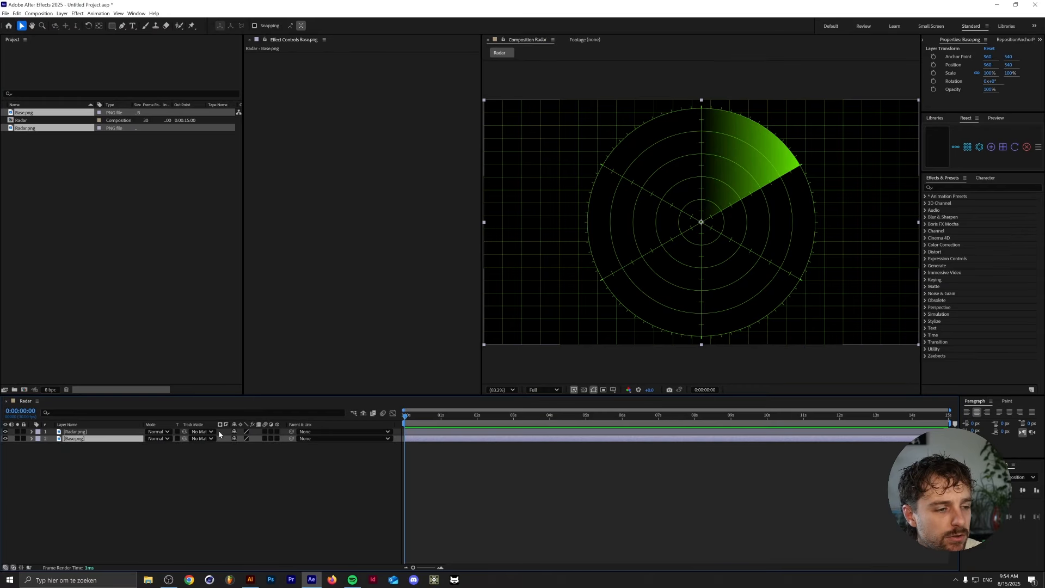
# Step: Animate the Radar.png layer's rotation from 0° at the first frame to 3 full revolutions at 0:00:14:29, and preview the sweep
pyautogui.click(130, 432)
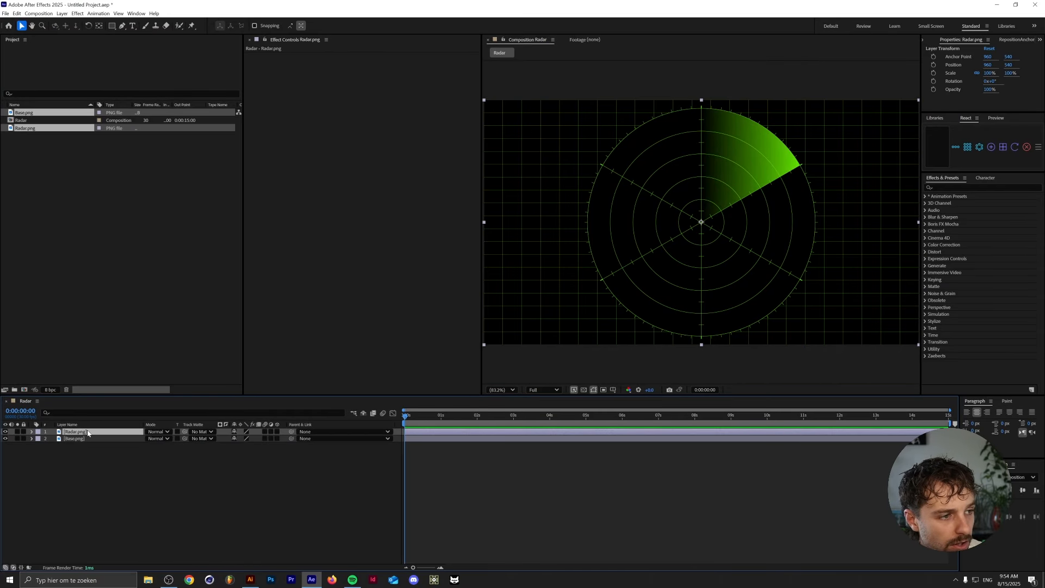
pyautogui.press('r')
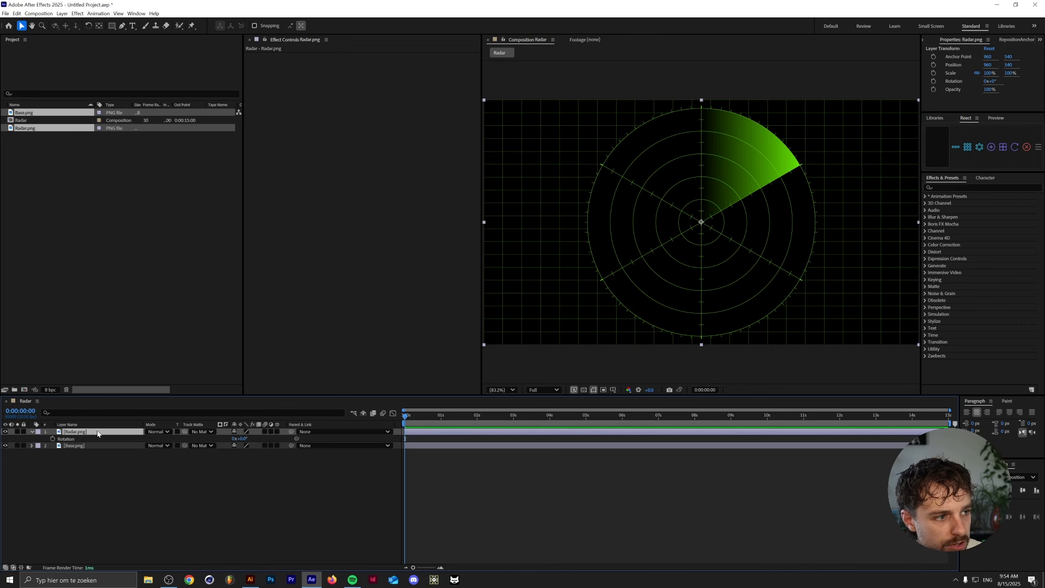
pyautogui.click(52, 439)
pyautogui.moveTo(609, 417); pyautogui.dragTo(987, 420)
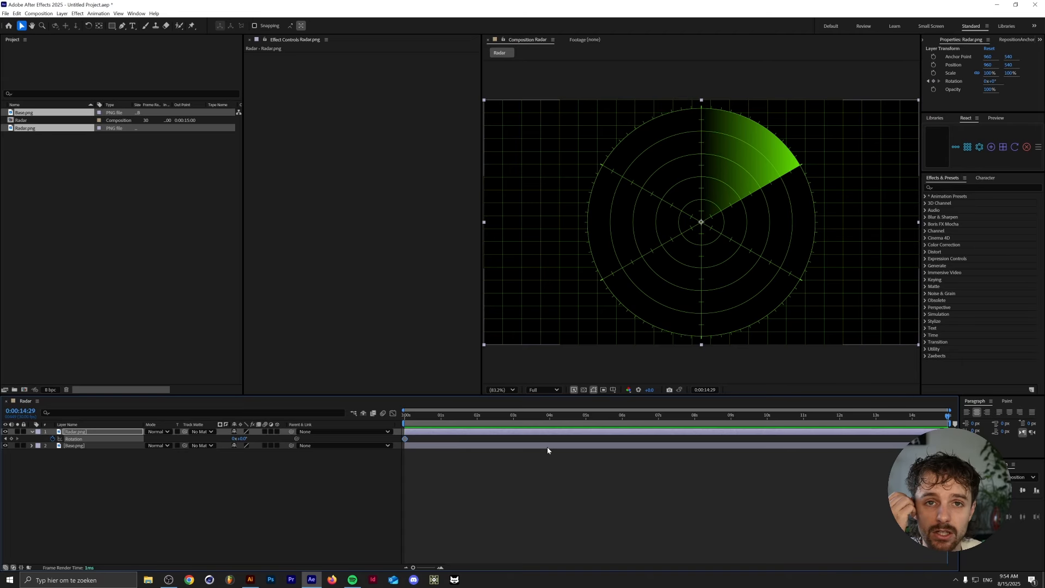
pyautogui.click(234, 438)
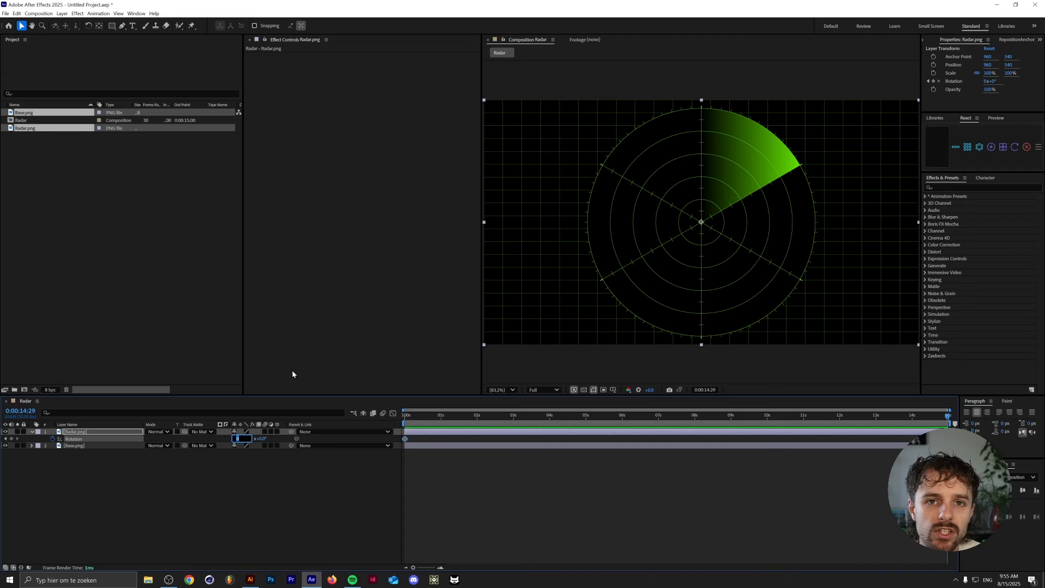
pyautogui.write('3')
pyautogui.press('Return')
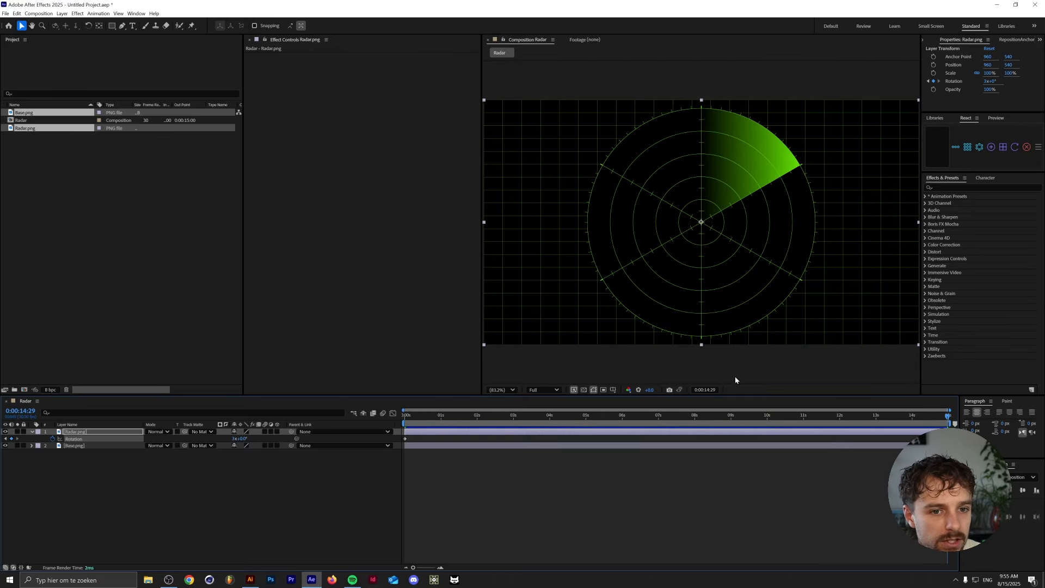
pyautogui.press('space')
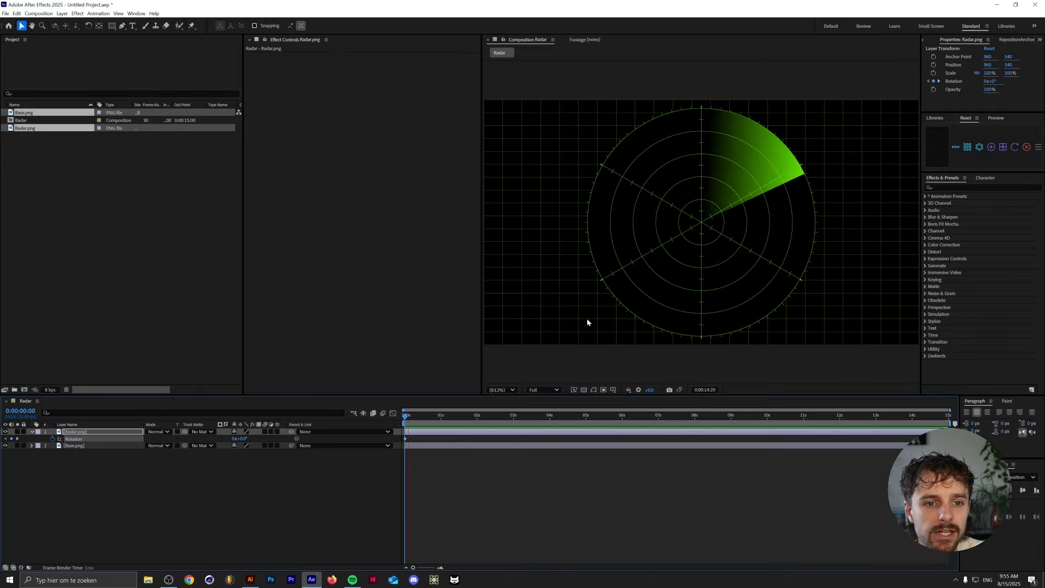
pyautogui.press('space')
# Step: Create a 1920 × 1080 px solid layer using the green sampled from the outer edge of the sweep wedge
pyautogui.click(62, 13)
pyautogui.moveTo(101, 25)
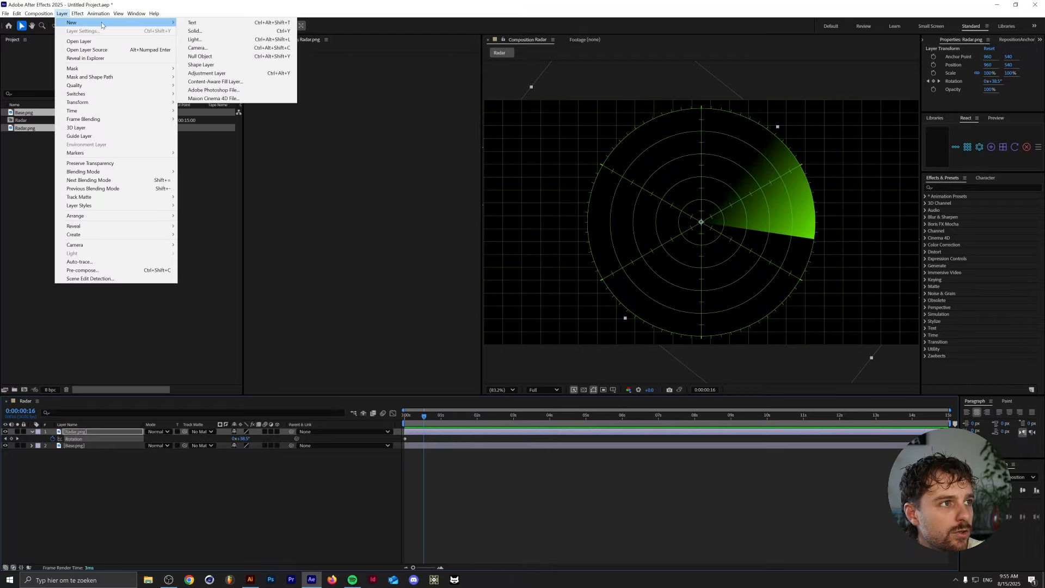
pyautogui.click(195, 31)
pyautogui.click(534, 349)
pyautogui.click(814, 234)
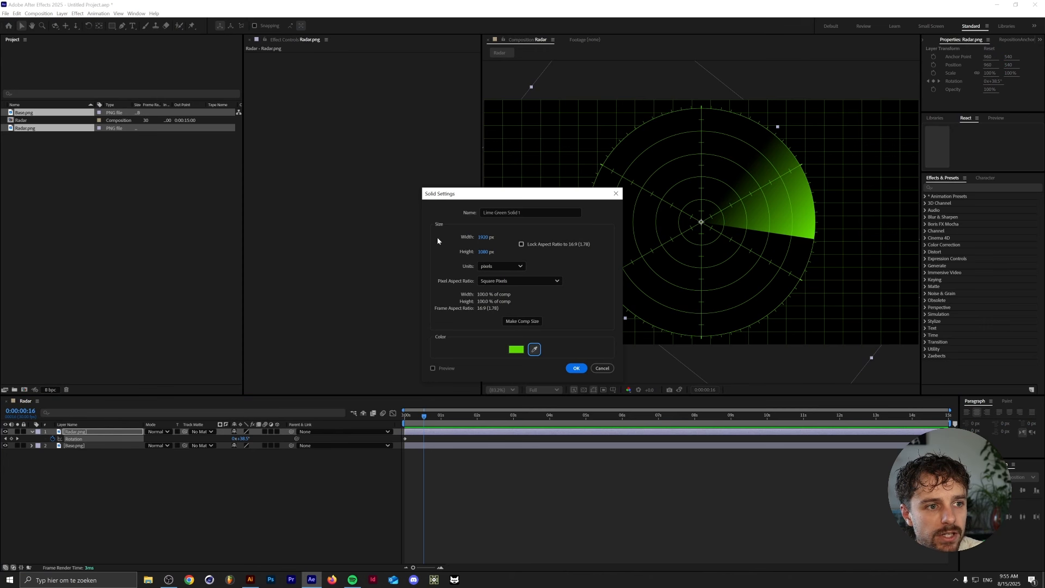
pyautogui.click(574, 368)
# Step: Add an ellipse mask filling the whole green solid
pyautogui.click(112, 26)
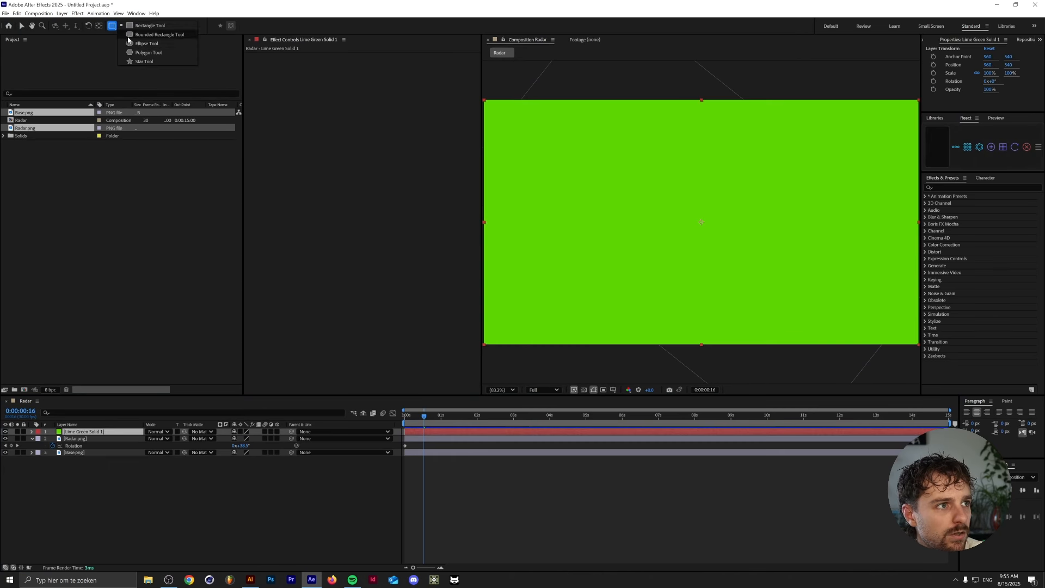
pyautogui.click(142, 43)
pyautogui.doubleClick(111, 25)
pyautogui.press('v')
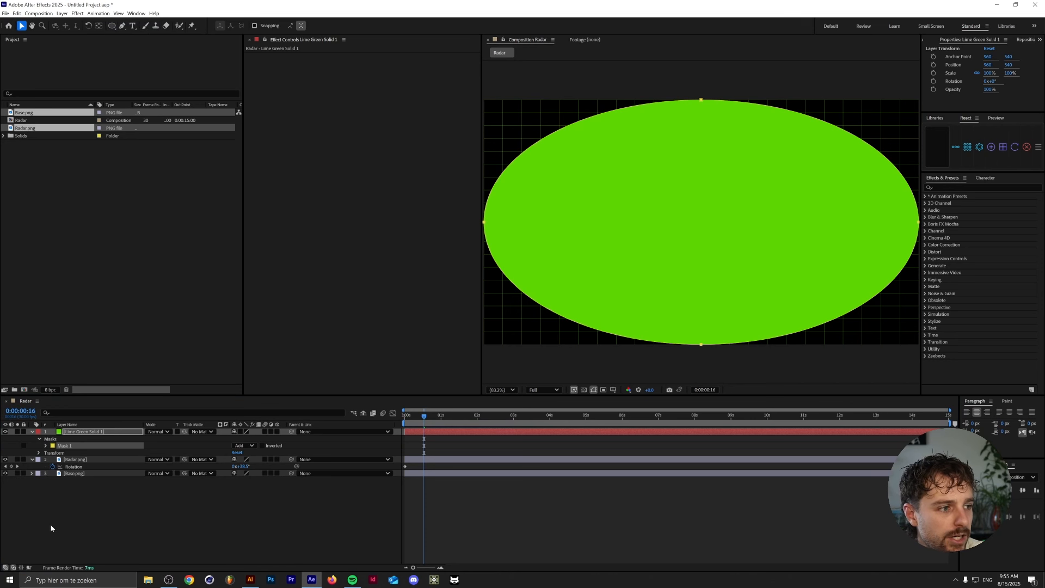
# Step: Make the solid's mask a perfect circle by setting its bounding box to 420 px left and 1500 px right
pyautogui.click(46, 445)
pyautogui.click(238, 452)
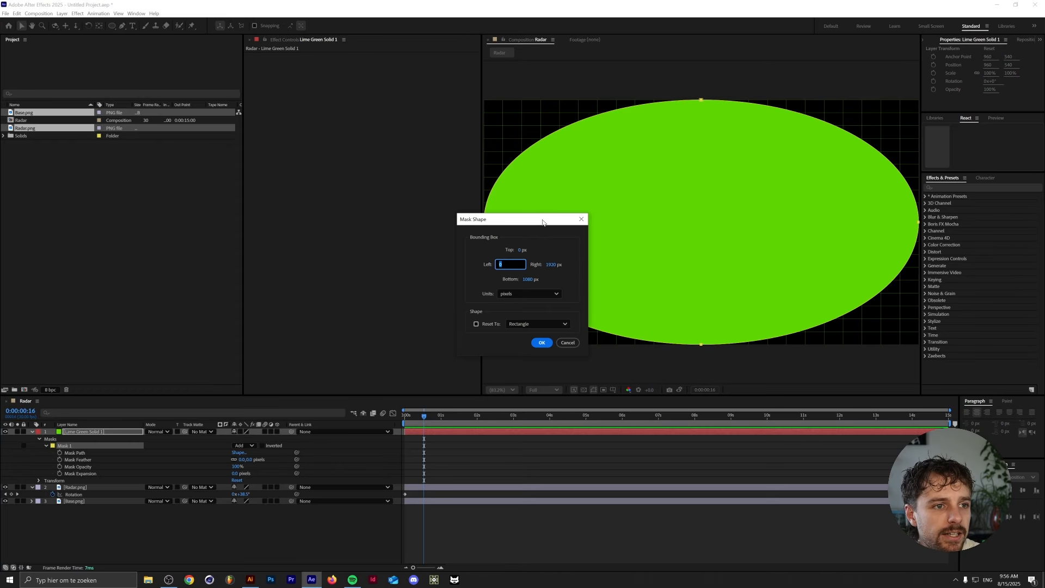
pyautogui.moveTo(556, 220); pyautogui.dragTo(458, 238)
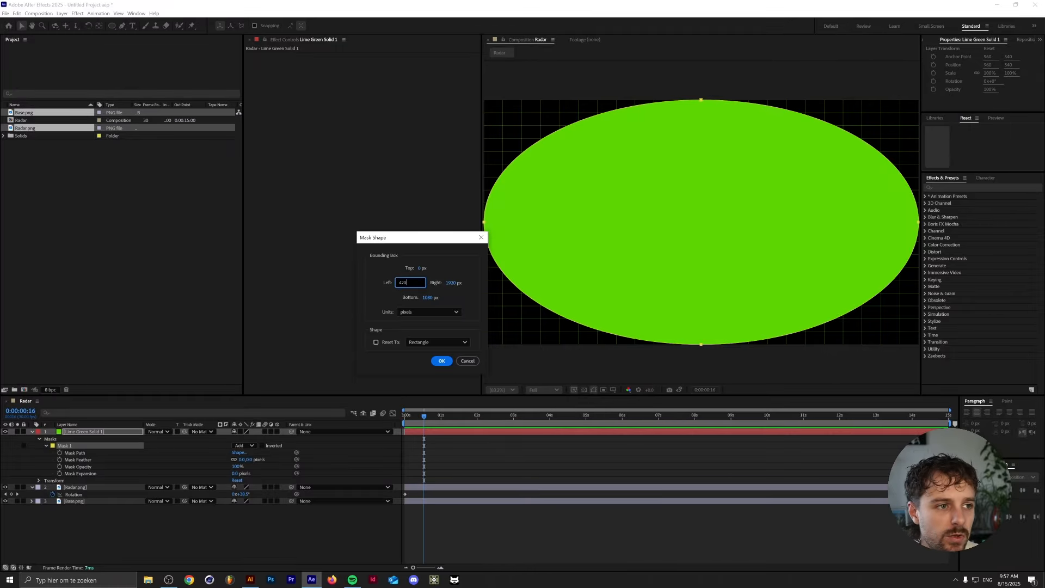
pyautogui.click(471, 279)
pyautogui.write('150')
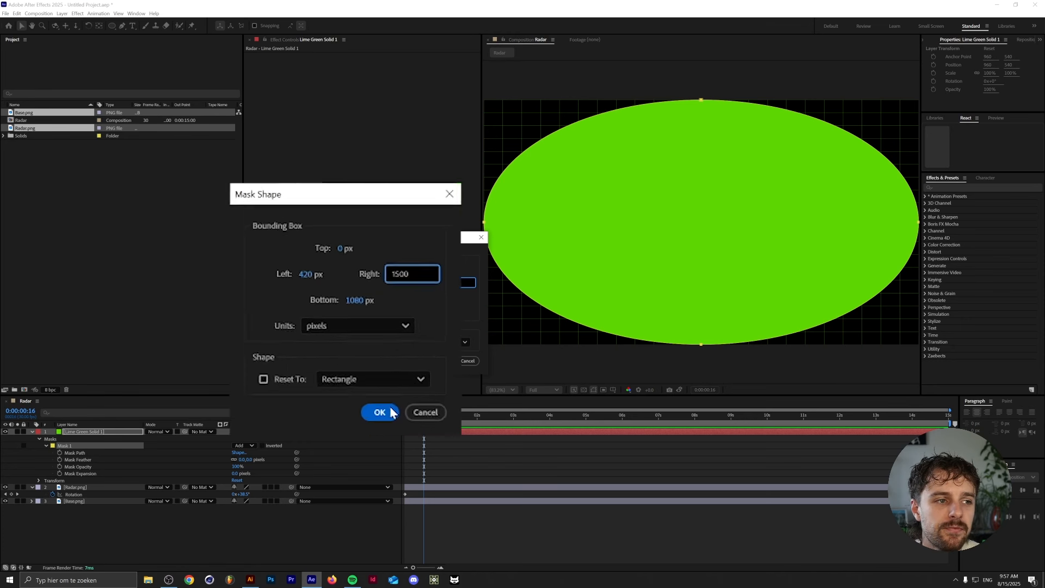
pyautogui.write('0')
pyautogui.click(443, 360)
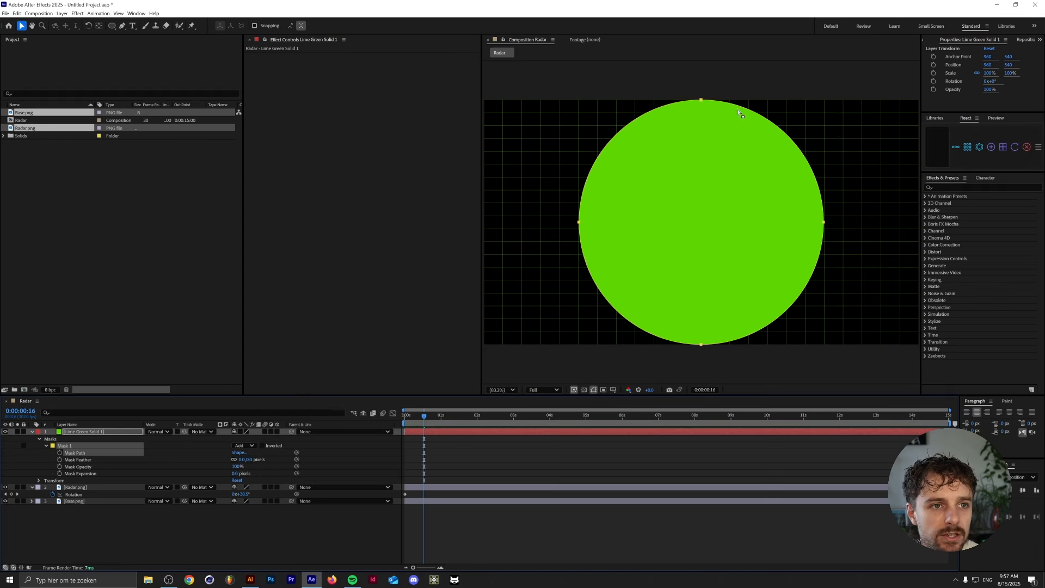
# Step: Keyframe the green solid's Mask Expansion at -540 pixels on the first frame
pyautogui.moveTo(419, 417); pyautogui.dragTo(381, 415)
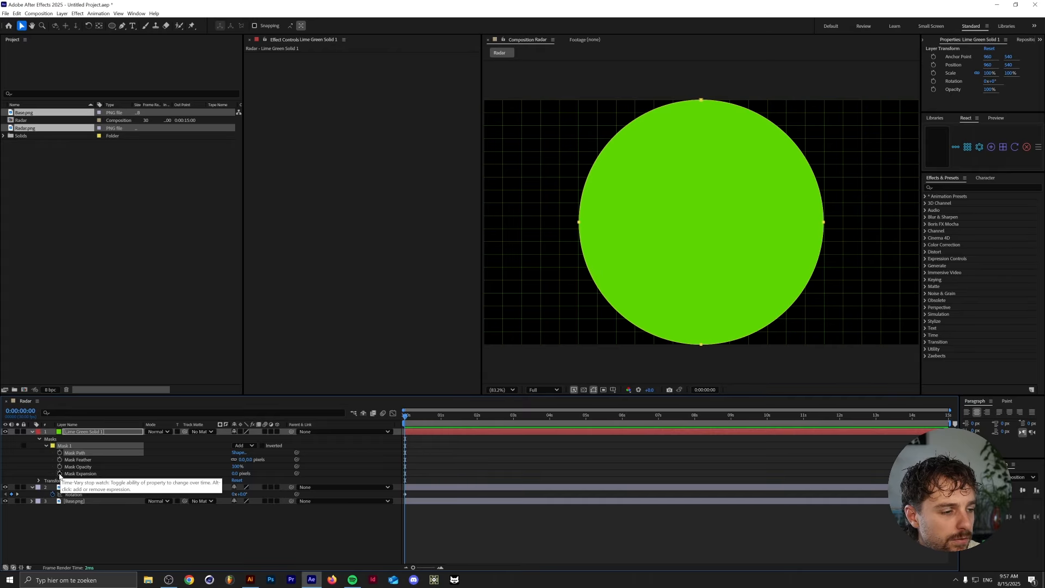
pyautogui.click(59, 474)
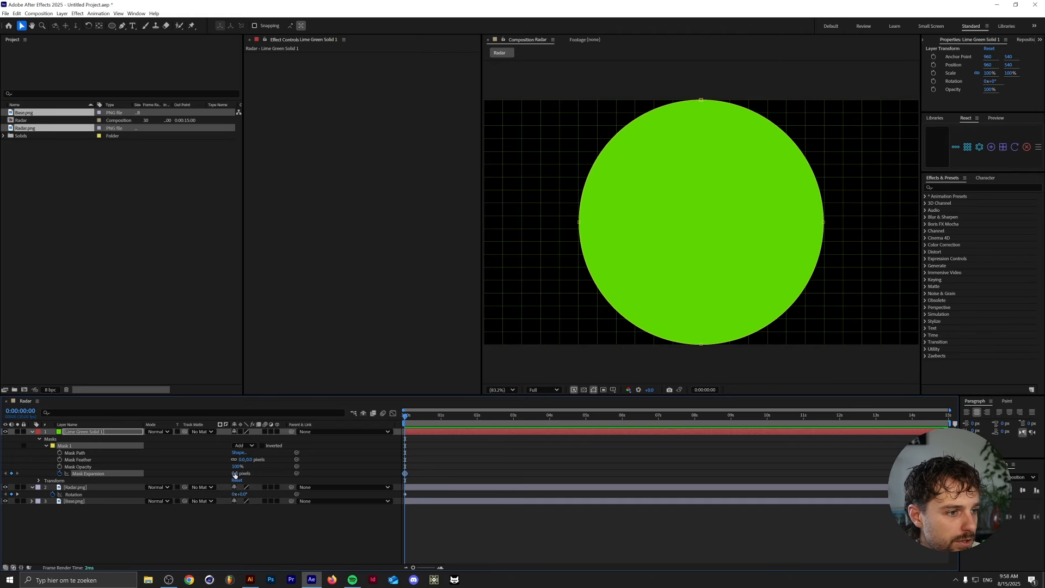
pyautogui.click(235, 473)
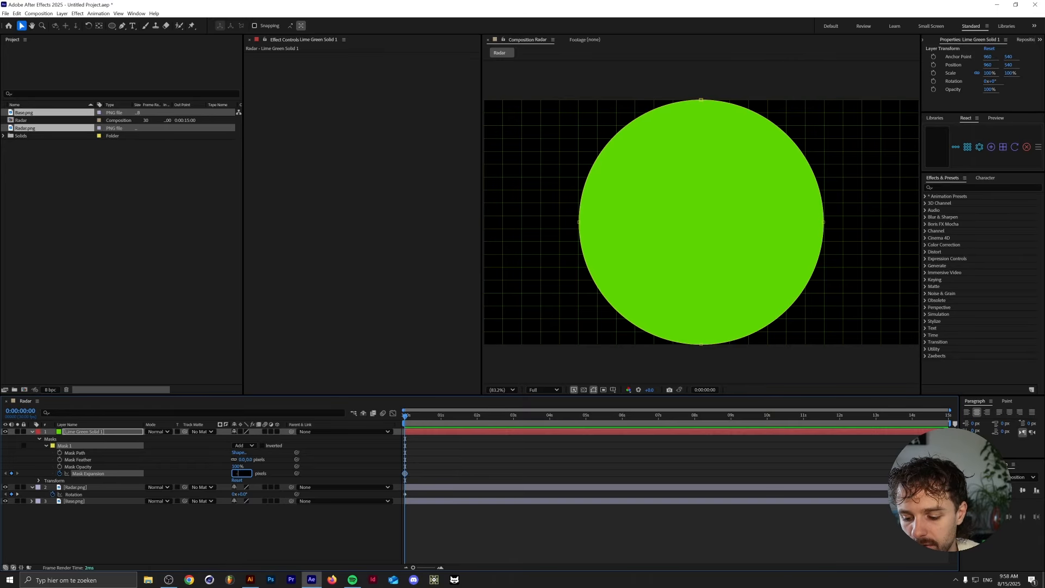
pyautogui.press('Return')
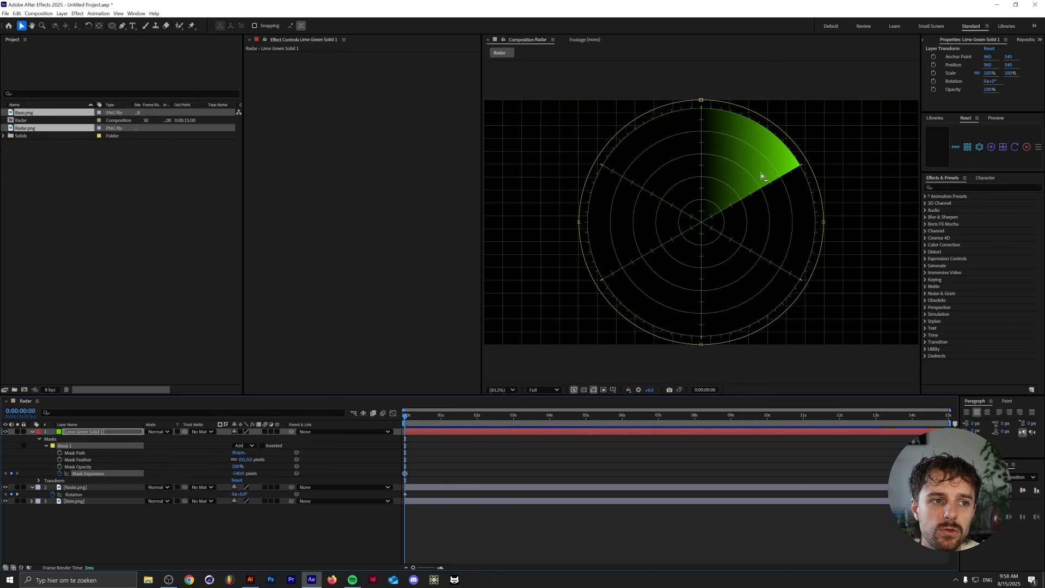
pyautogui.moveTo(237, 474); pyautogui.dragTo(245, 474)
pyautogui.hotkey('ctrl', 'z')
# Step: Keyframe the Mask Expansion at 0 pixels at 5 seconds, and preview the growing circle from the start
pyautogui.moveTo(541, 411); pyautogui.dragTo(586, 407)
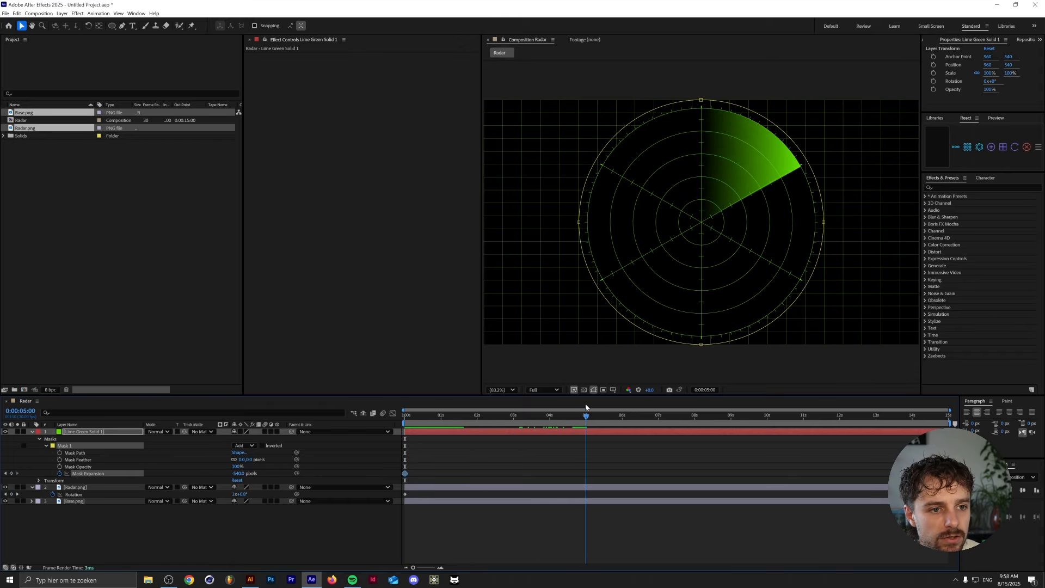
pyautogui.click(240, 473)
pyautogui.write('0')
pyautogui.press('Return')
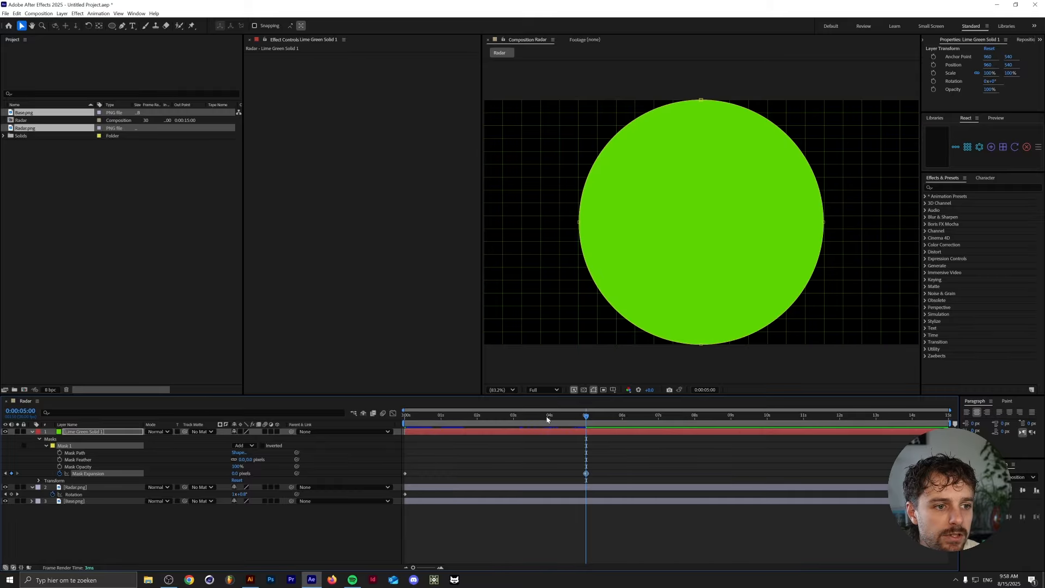
pyautogui.press('Home')
pyautogui.press('space')
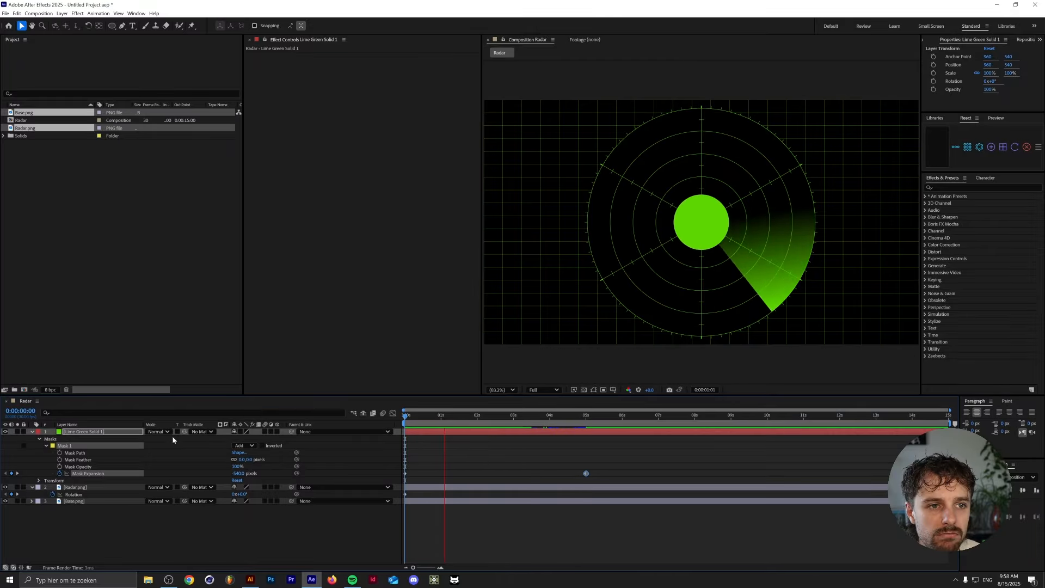
pyautogui.press('space')
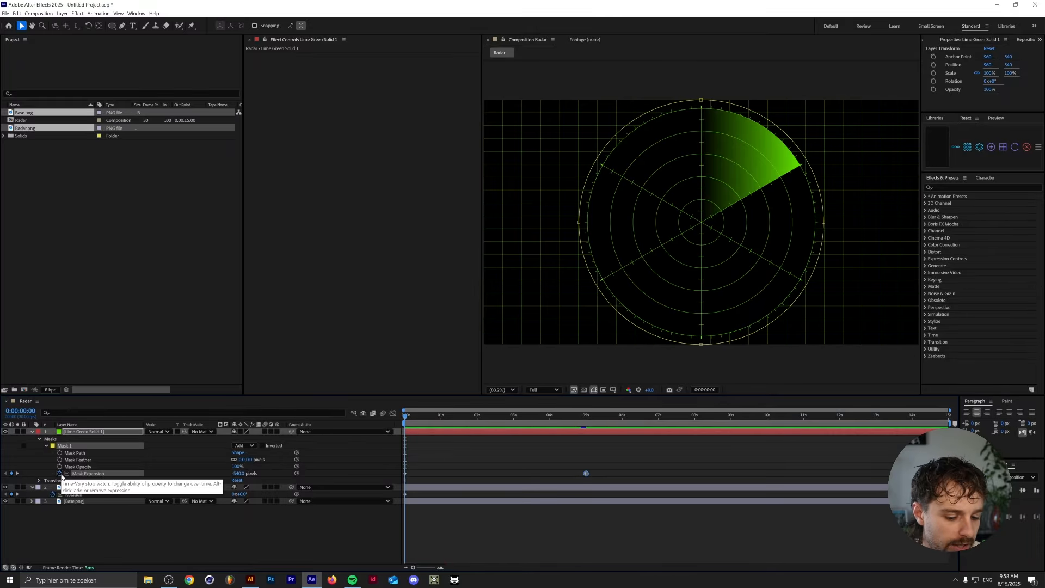
# Step: Add a loopOut() expression to the solid's Mask Expansion and preview the loop from around 0:00:04:15
pyautogui.keyDown('alt'); pyautogui.click(61, 475); pyautogui.keyUp('alt')
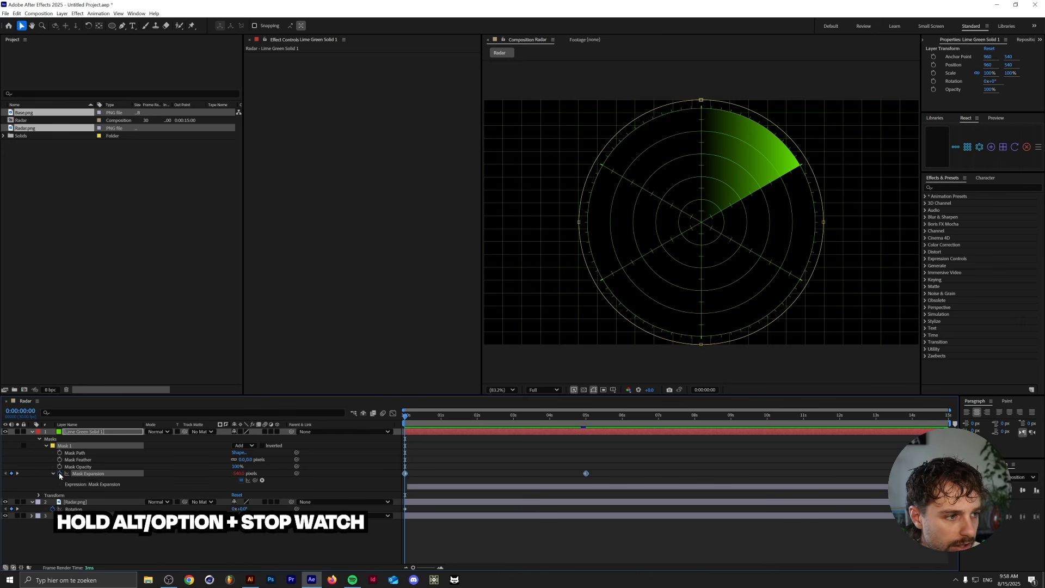
pyautogui.write('loopO')
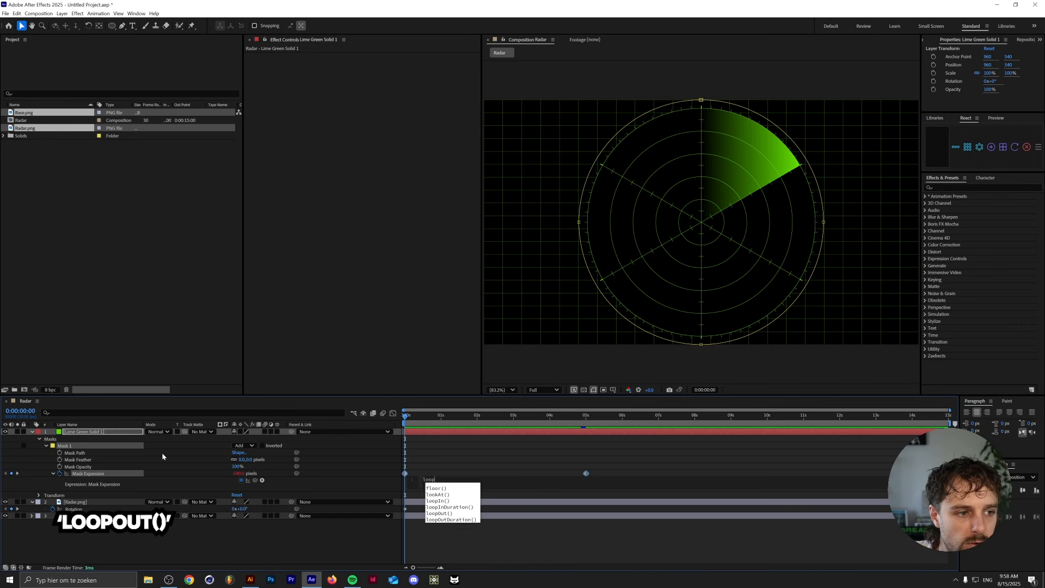
pyautogui.press('Return')
pyautogui.click(562, 397)
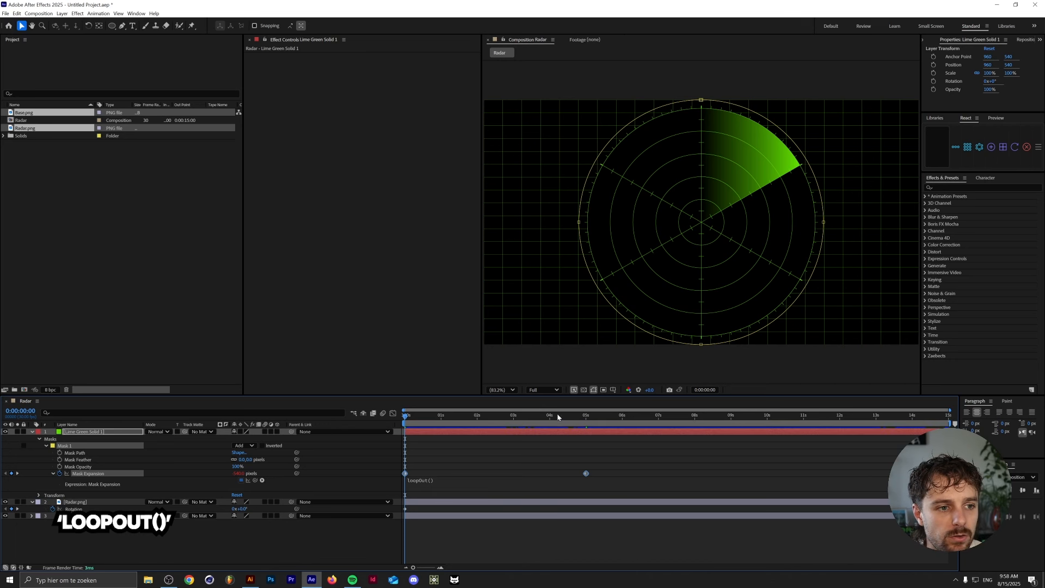
pyautogui.click(567, 415)
pyautogui.press('space')
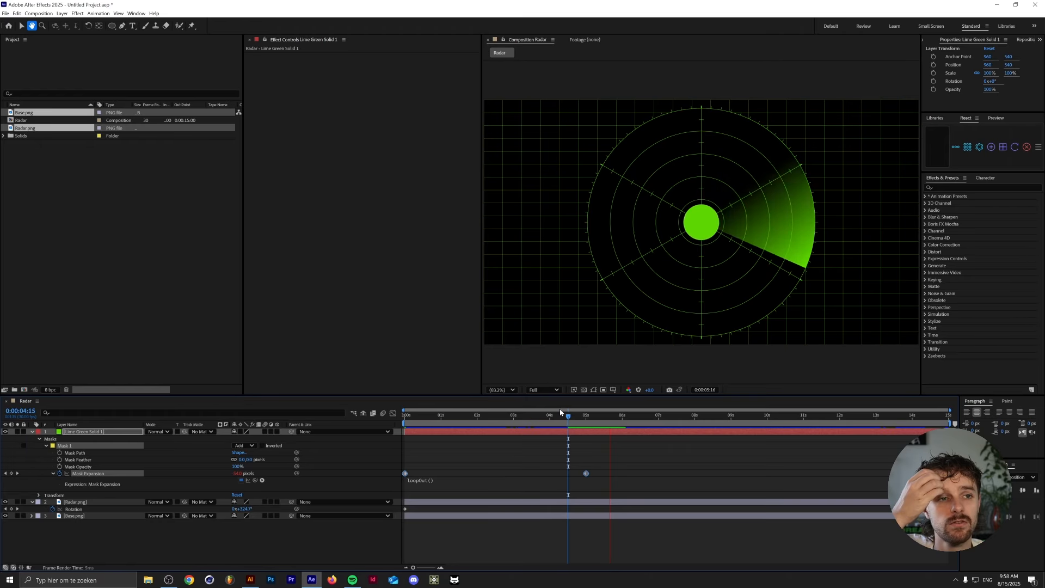
# Step: Duplicate the green solid's circle mask and align both masks' Mask Expansion keyframes to start on the first frame
pyautogui.press('Home')
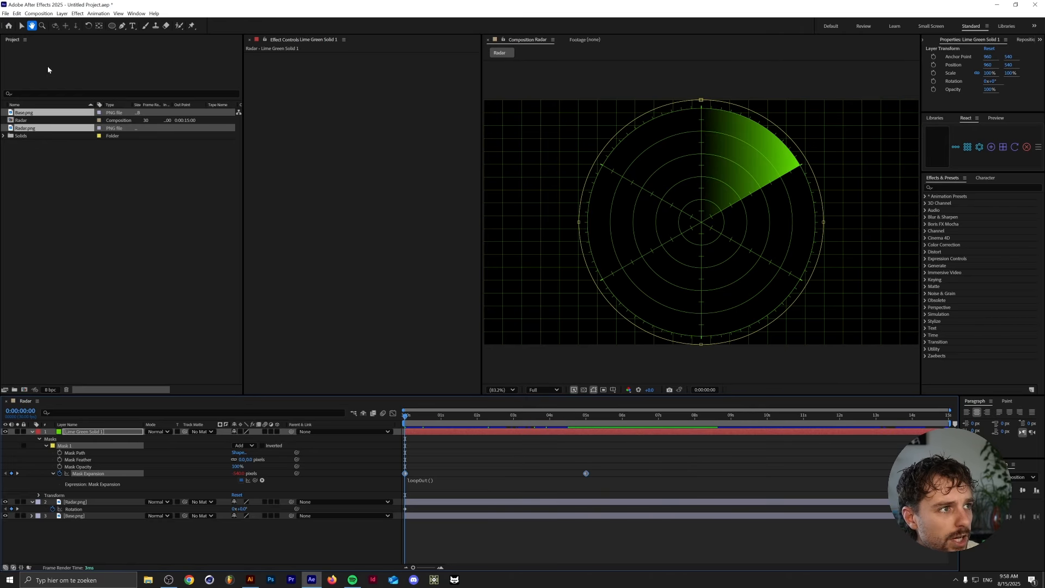
pyautogui.click(21, 25)
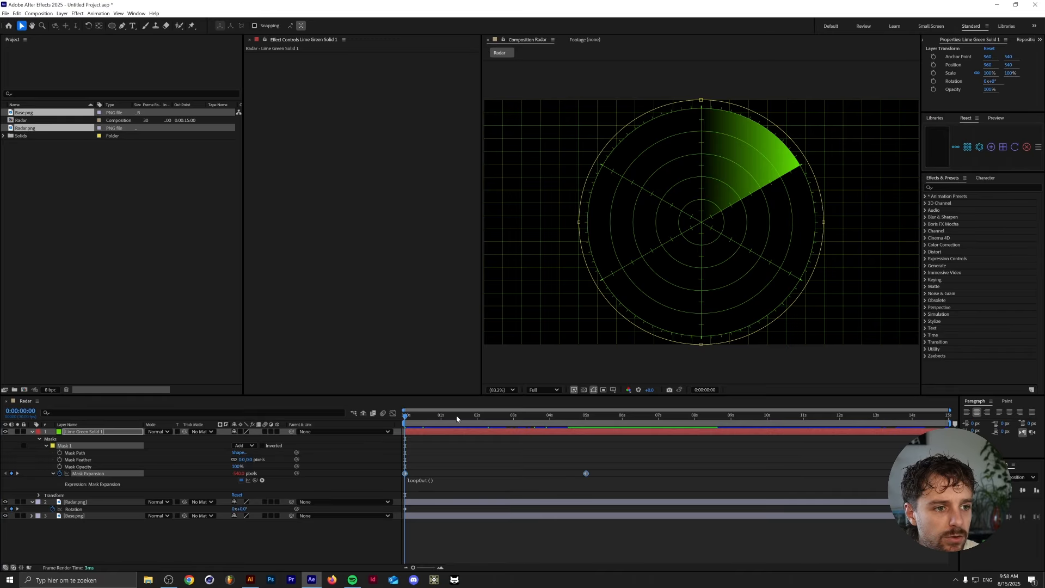
pyautogui.click(504, 416)
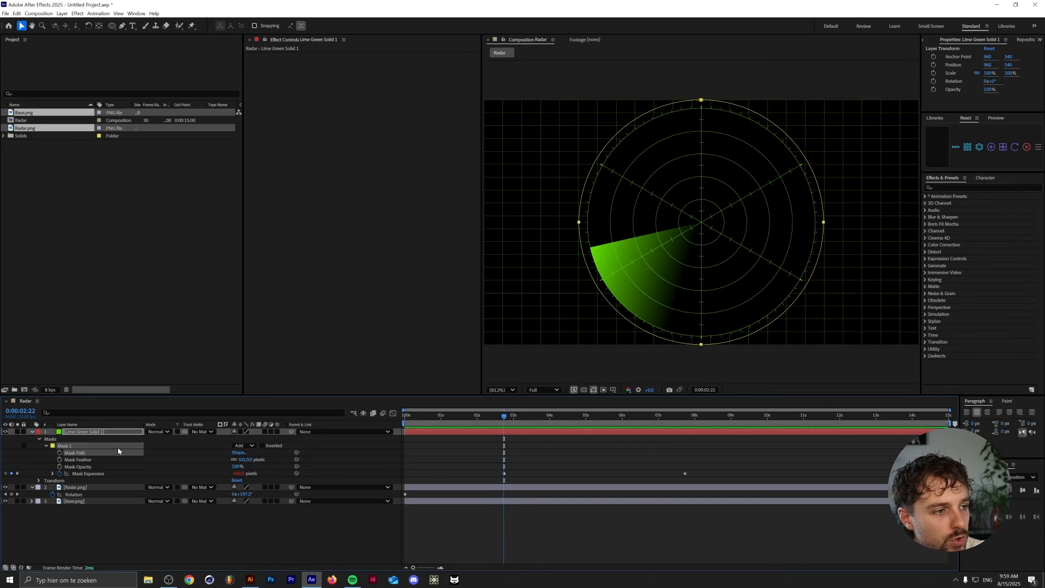
pyautogui.hotkey('ctrl', 'd')
pyautogui.click(45, 481)
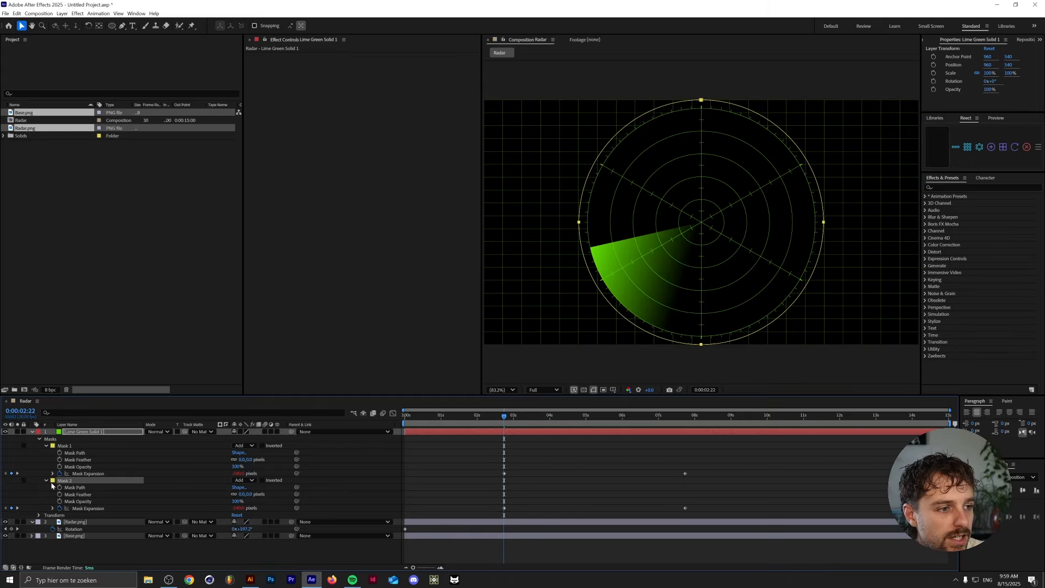
pyautogui.moveTo(435, 415); pyautogui.dragTo(352, 422)
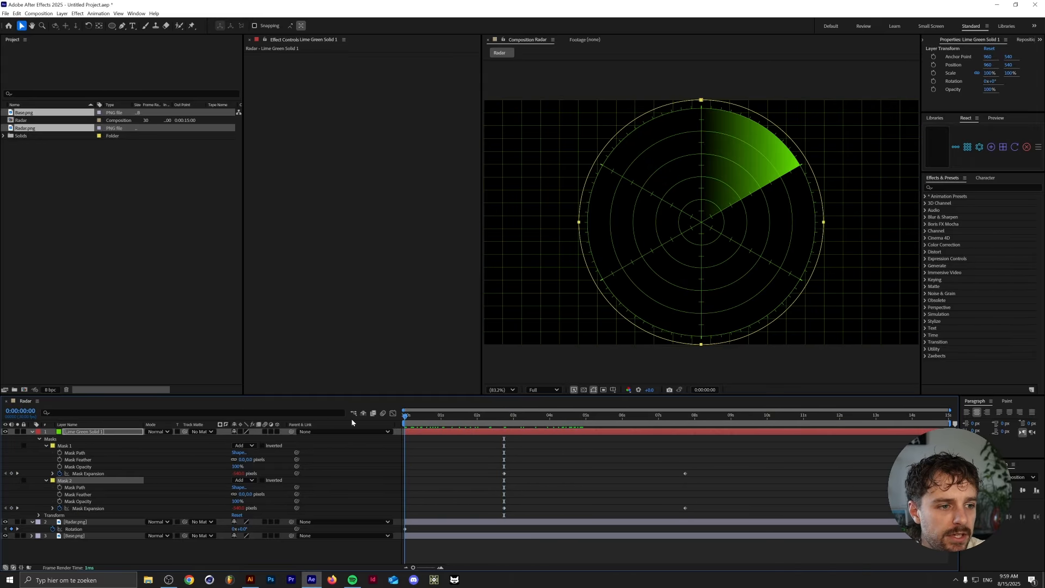
pyautogui.moveTo(504, 473); pyautogui.dragTo(405, 474)
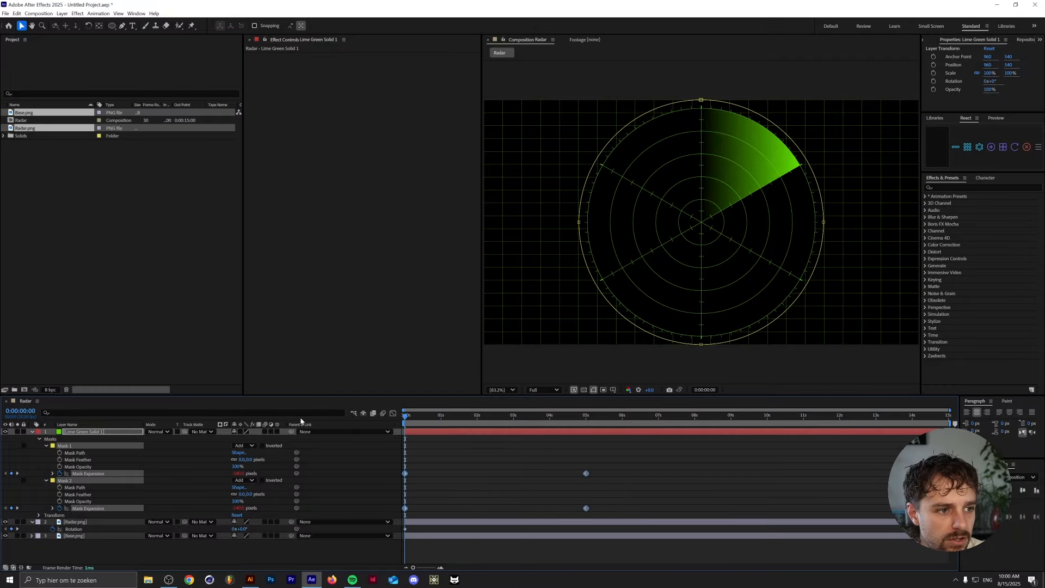
# Step: Feather the duplicated mask by 120 pixels and preview its soft edge
pyautogui.click(243, 494)
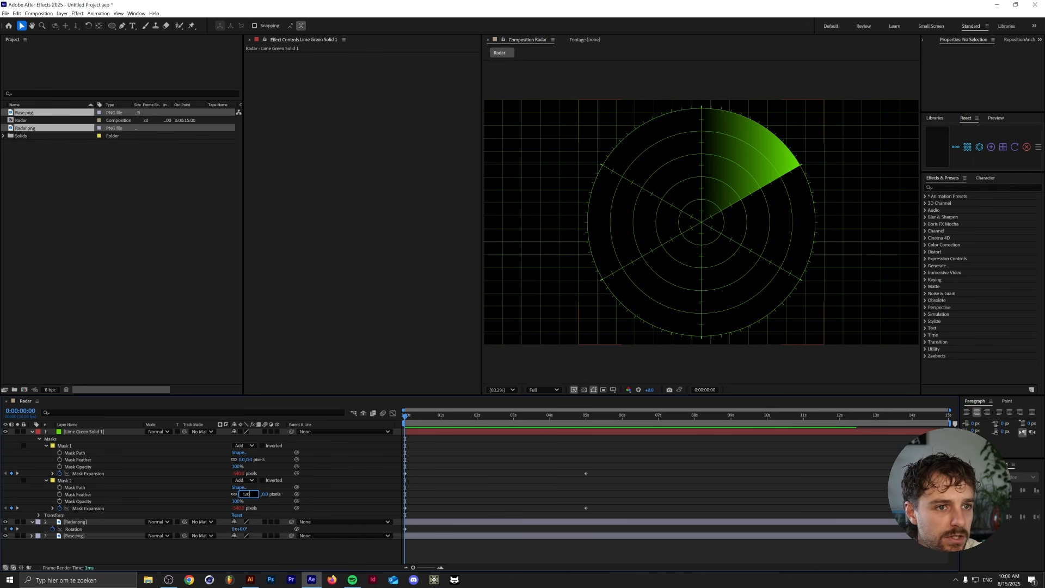
pyautogui.write('120')
pyautogui.press('Return')
pyautogui.moveTo(405, 416); pyautogui.dragTo(490, 419)
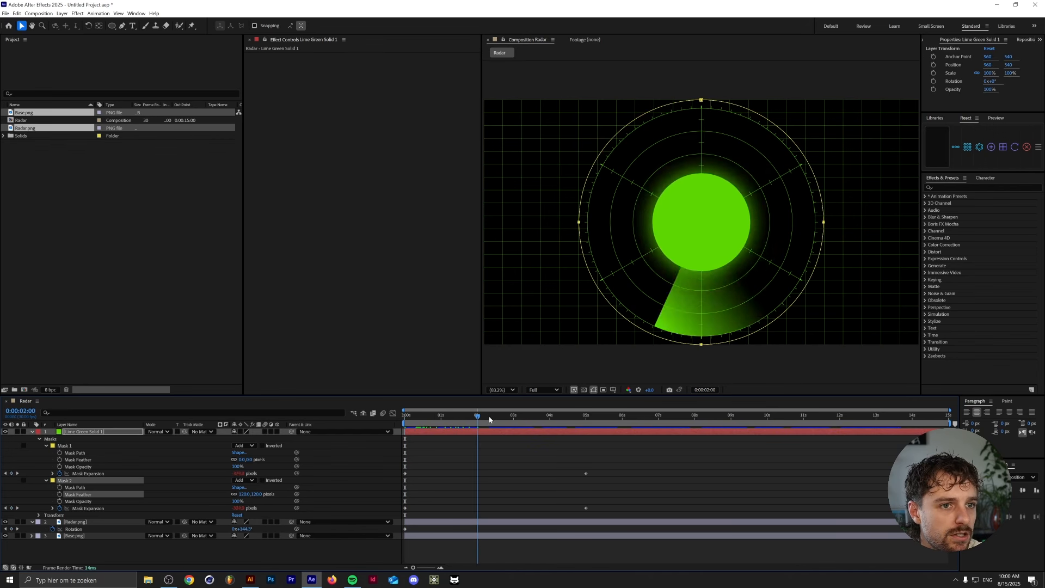
pyautogui.press('space')
pyautogui.moveTo(422, 416); pyautogui.dragTo(406, 415)
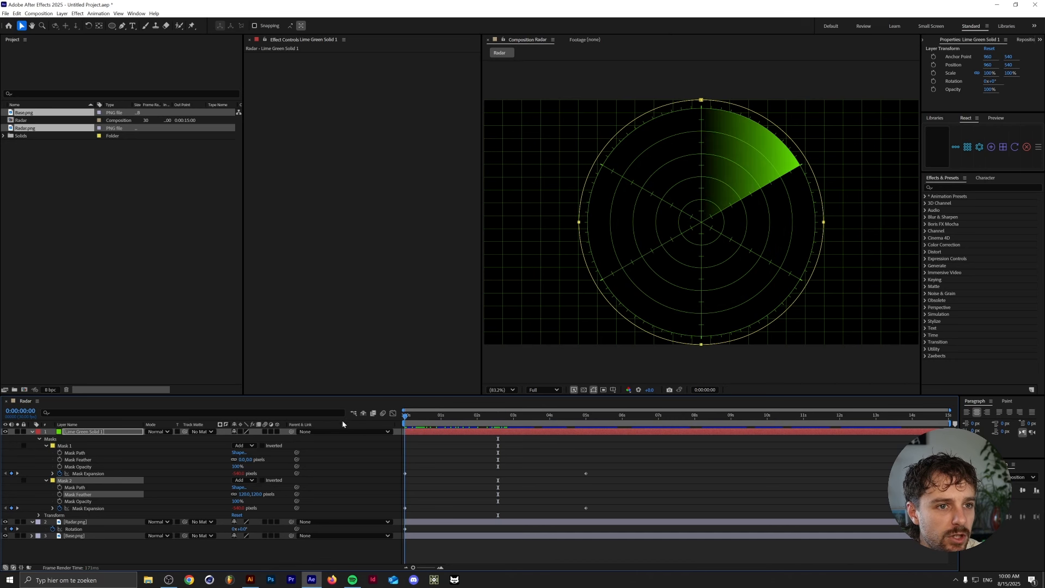
# Step: Set the second mask's Mask Expansion to -450 pixels on the first frame and preview the animation
pyautogui.click(237, 508)
pyautogui.press('BackSpace')
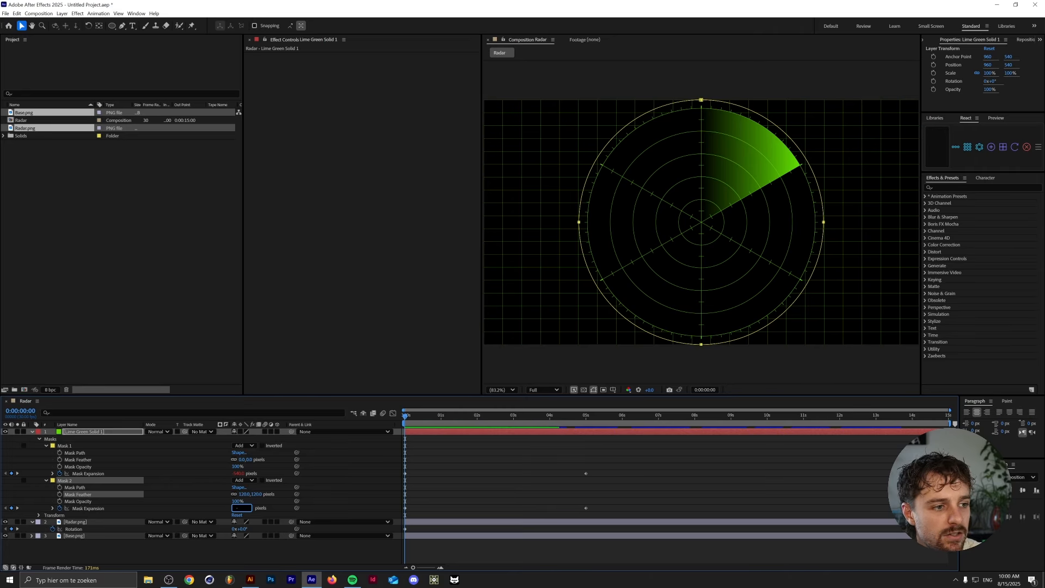
pyautogui.write('-450')
pyautogui.press('Return')
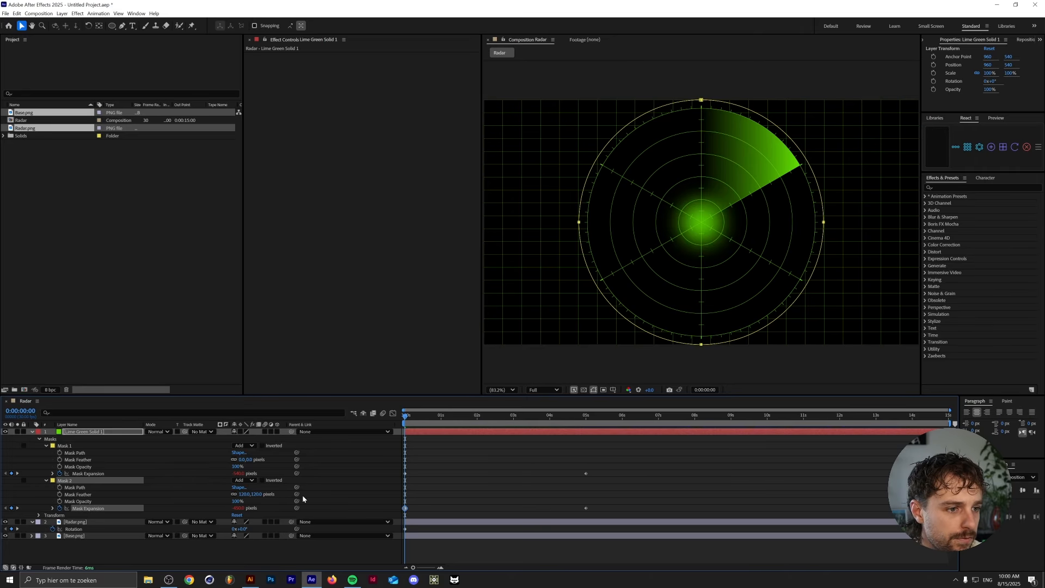
pyautogui.press('space')
# Step: Copy the second mask's first Mask Expansion keyframe to 1 second and preview from the start
pyautogui.moveTo(419, 470); pyautogui.dragTo(403, 502)
pyautogui.click(440, 416)
pyautogui.moveTo(440, 415); pyautogui.dragTo(388, 418)
pyautogui.hotkey('ctrl', 'v')
pyautogui.press('space')
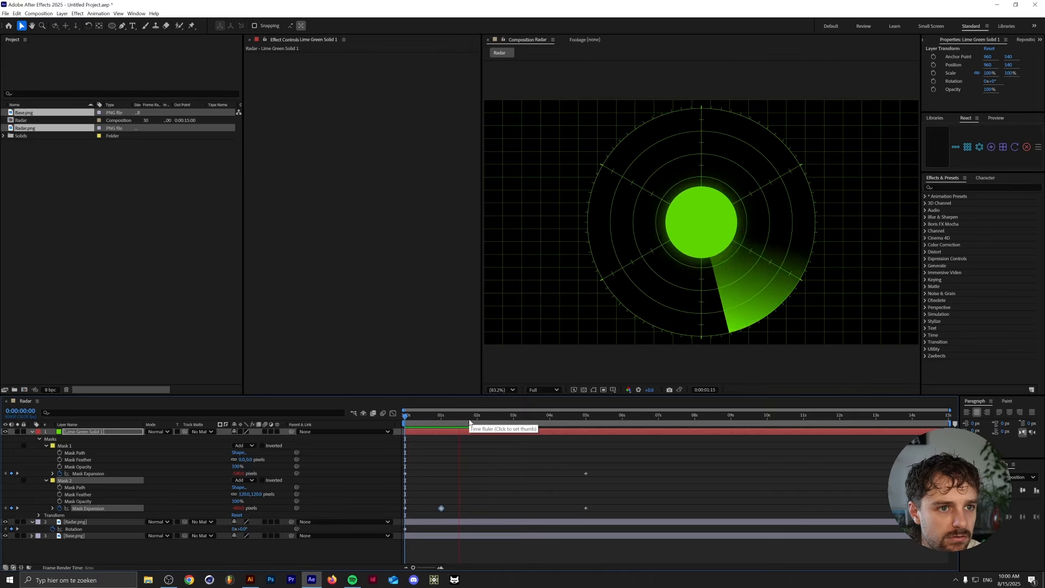
# Step: Set the second mask's Mask Expansion to 100 pixels at 5 seconds and check the feathered edge
pyautogui.moveTo(471, 423); pyautogui.dragTo(586, 423)
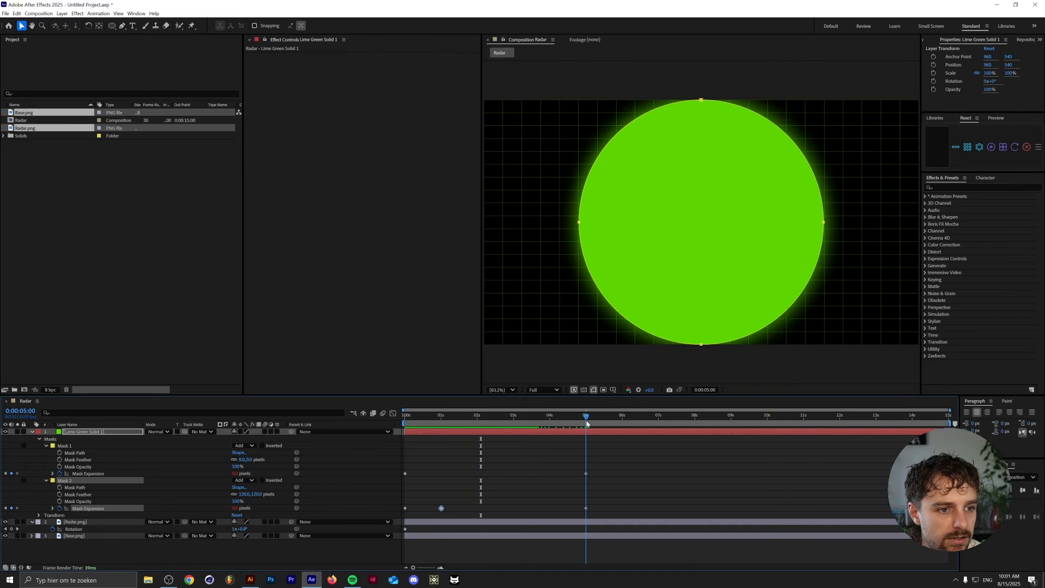
pyautogui.click(235, 508)
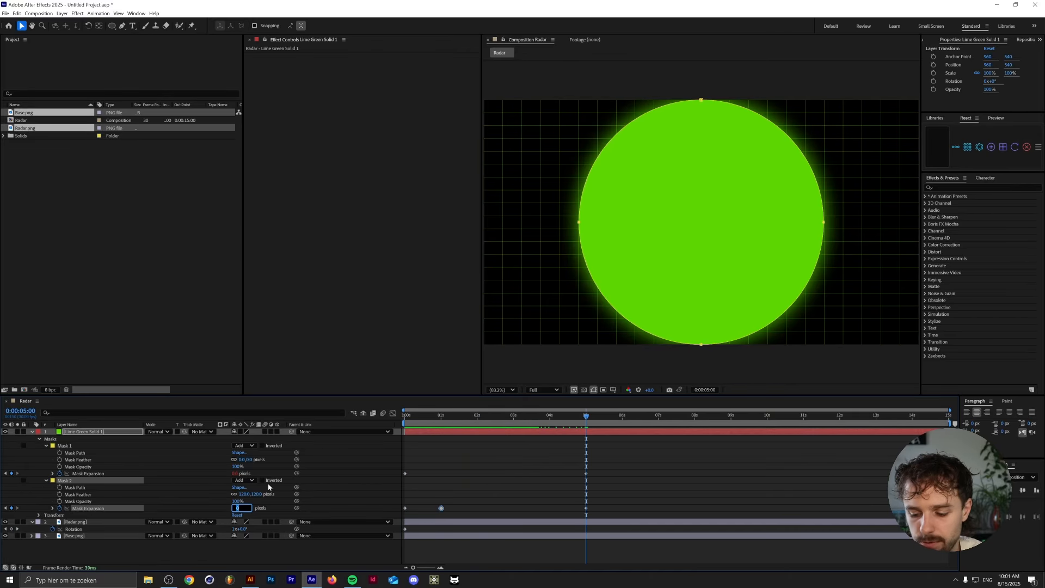
pyautogui.write('100')
pyautogui.press('Return')
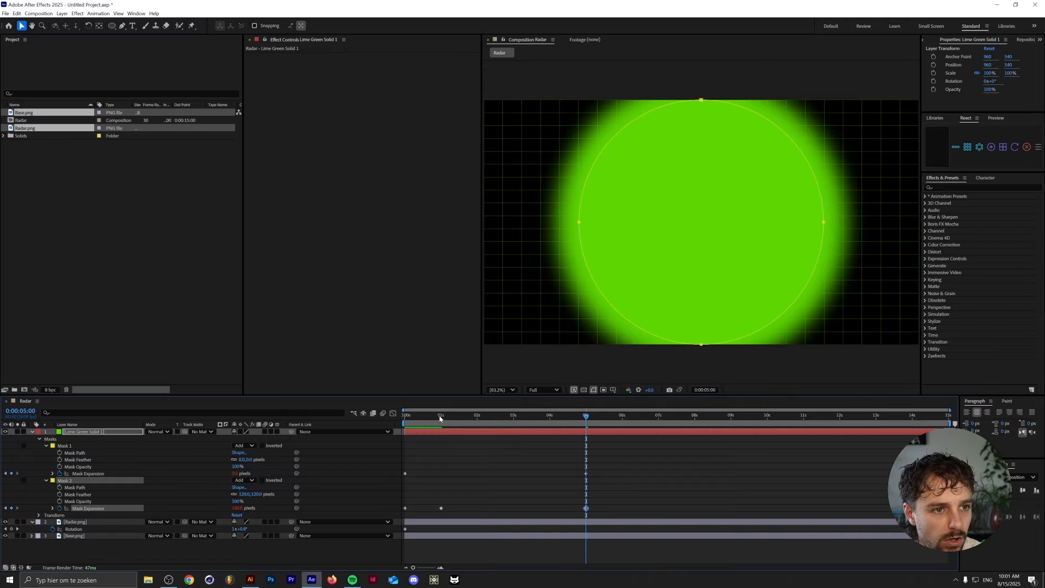
pyautogui.moveTo(570, 416)
pyautogui.mouseDown()
pyautogui.moveTo(469, 420)
pyautogui.moveTo(622, 420)
pyautogui.moveTo(568, 432)
pyautogui.mouseUp()
# Step: Switch the second mask's mode to Subtract and preview the hollow expanding pulse
pyautogui.click(246, 483)
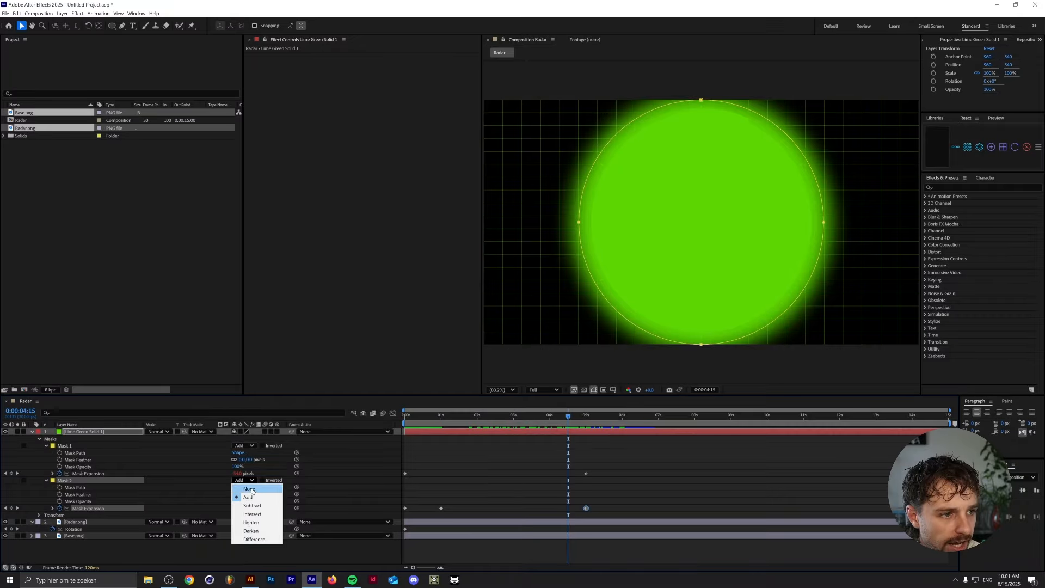
pyautogui.click(254, 505)
pyautogui.press('Home')
pyautogui.press('space')
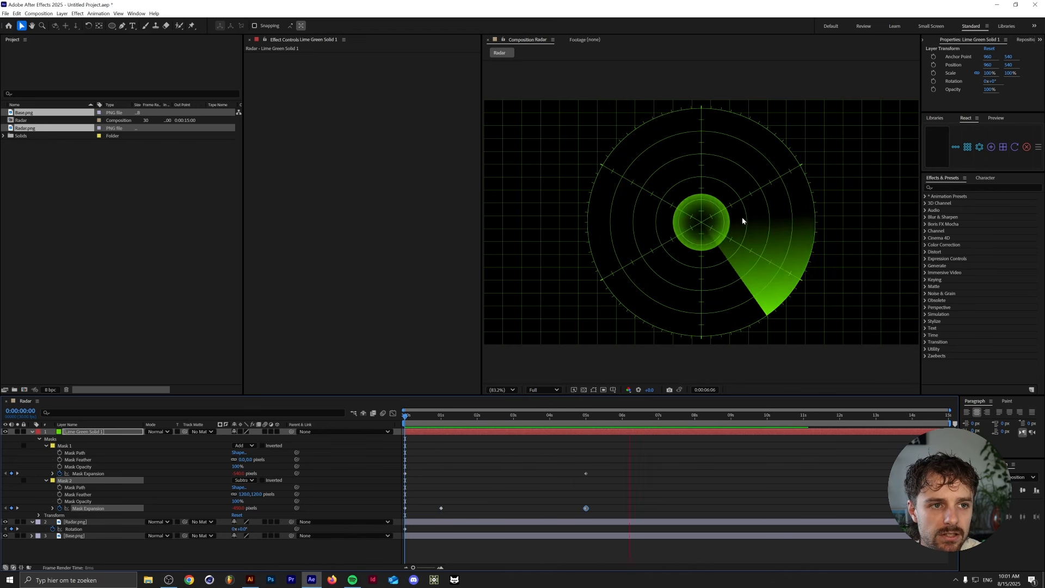
pyautogui.moveTo(478, 417); pyautogui.dragTo(396, 424)
pyautogui.click(441, 426)
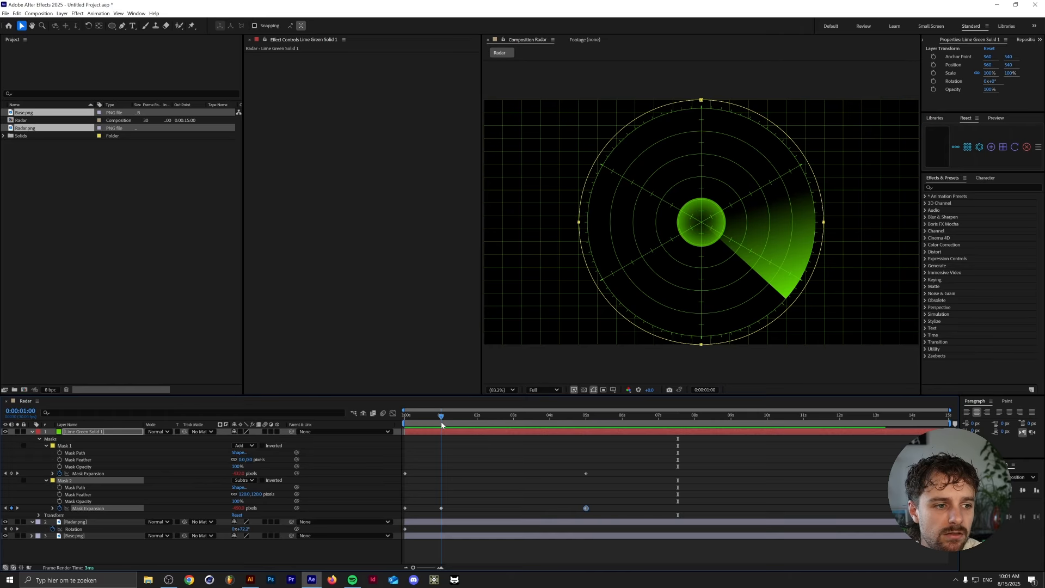
pyautogui.press('space')
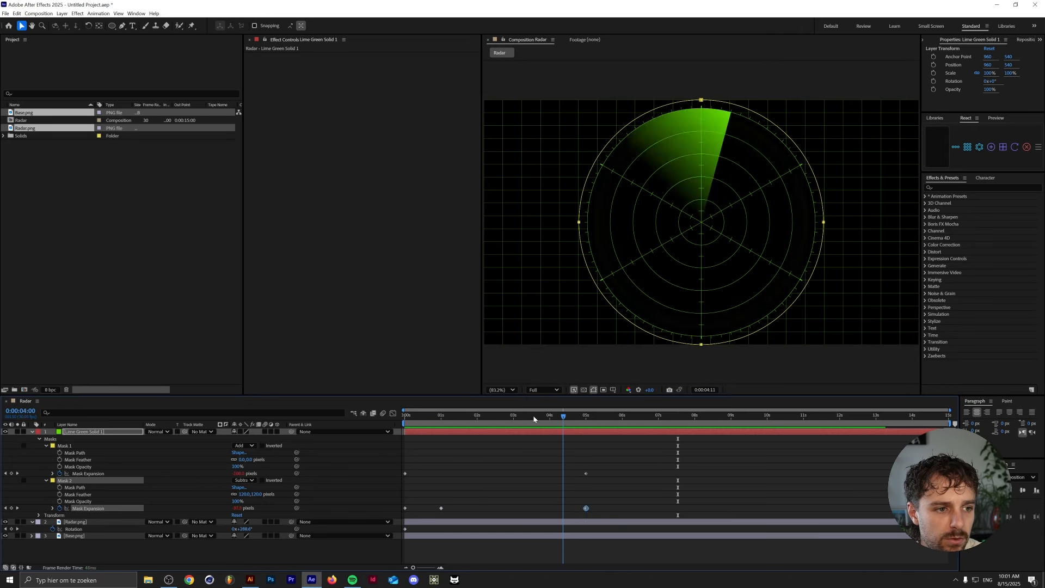
pyautogui.press('space')
# Step: Try removing the second mask's Mask Expansion keyframe at 1 second, and undo the deletion
pyautogui.moveTo(455, 491); pyautogui.dragTo(437, 517)
pyautogui.press('Delete')
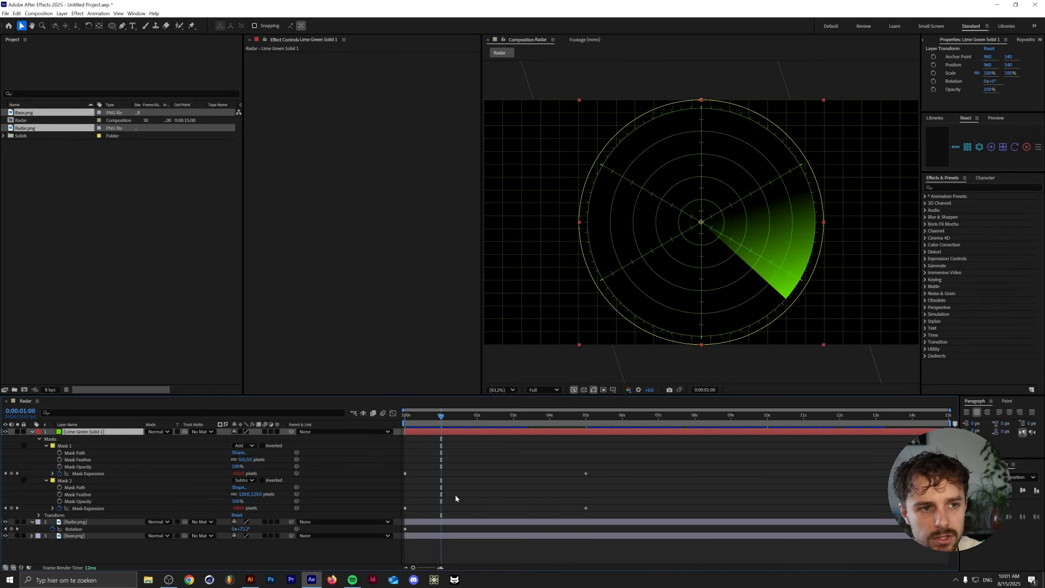
pyautogui.hotkey('ctrl', 'z')
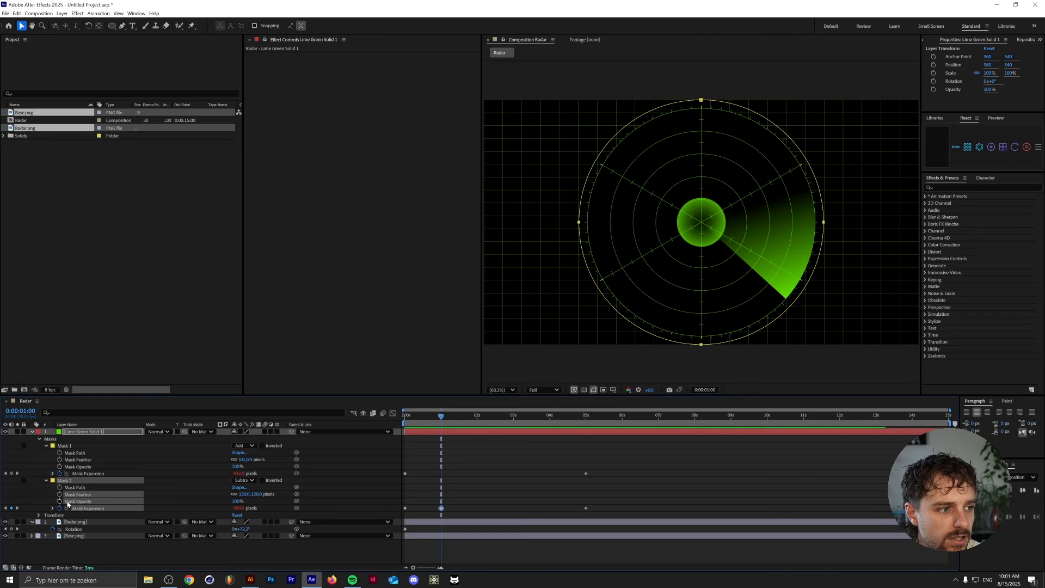
# Step: Preview the second mask's middle Mask Expansion keyframe at 2 seconds, and settle it at 0:00:01:15
pyautogui.click(478, 417)
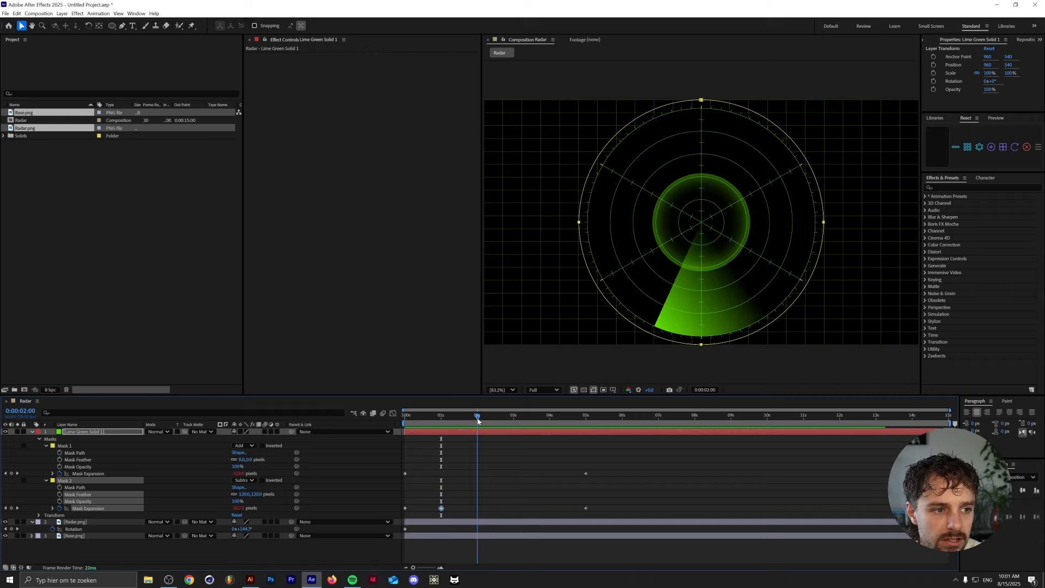
pyautogui.moveTo(446, 508); pyautogui.dragTo(478, 512)
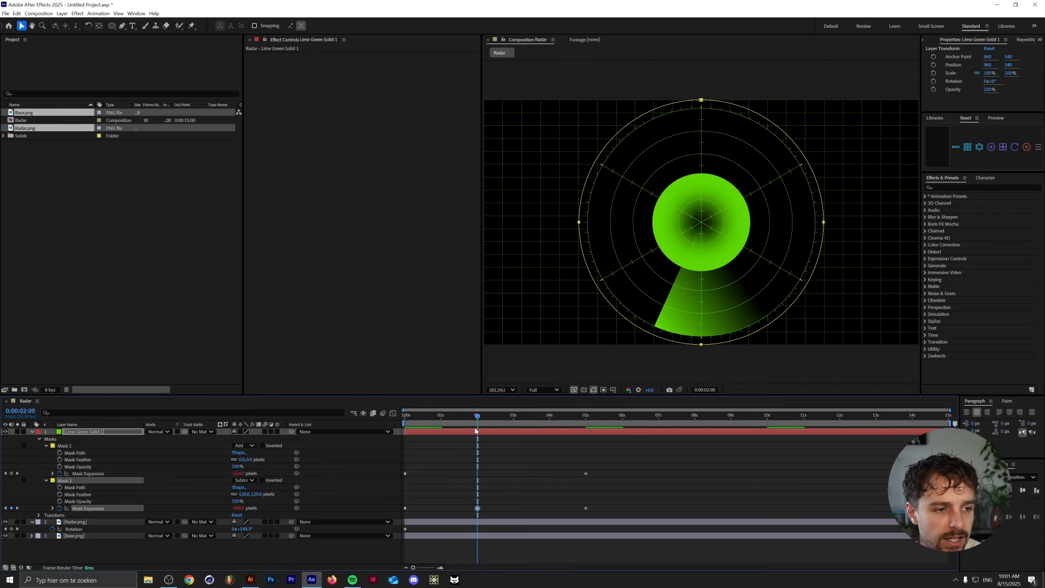
pyautogui.moveTo(478, 416); pyautogui.dragTo(373, 426)
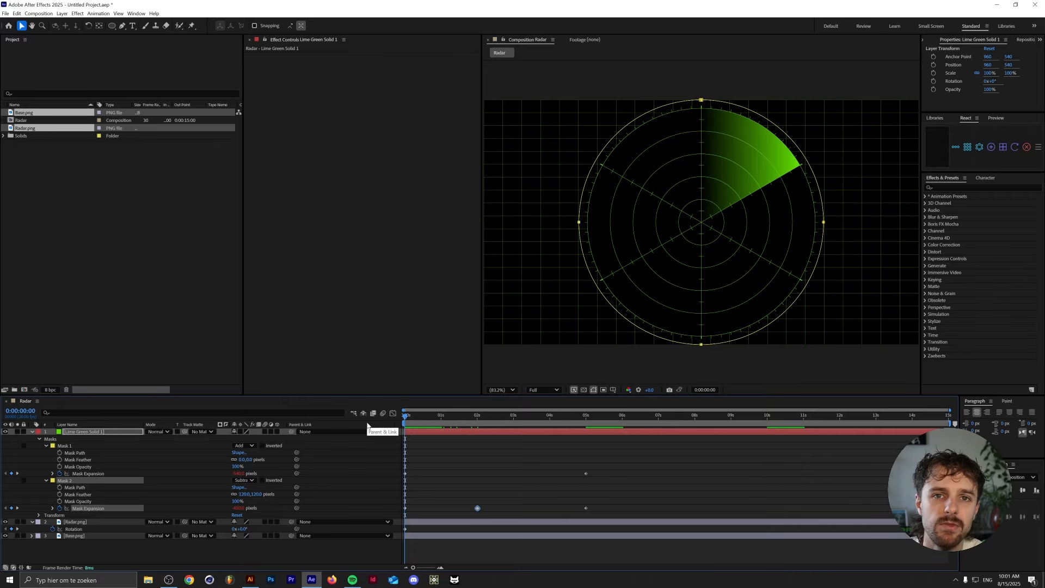
pyautogui.press('space')
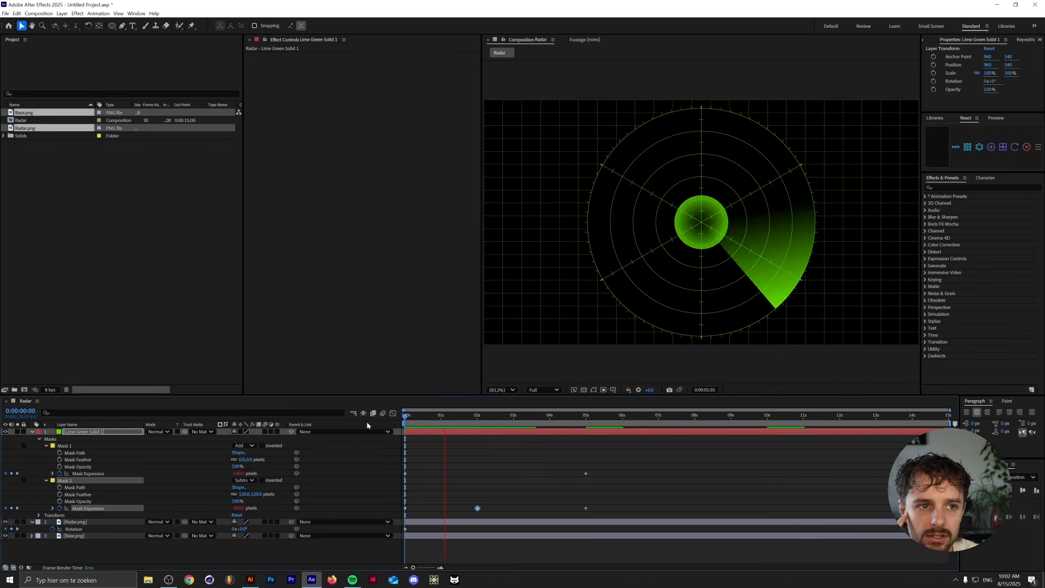
pyautogui.click(459, 417)
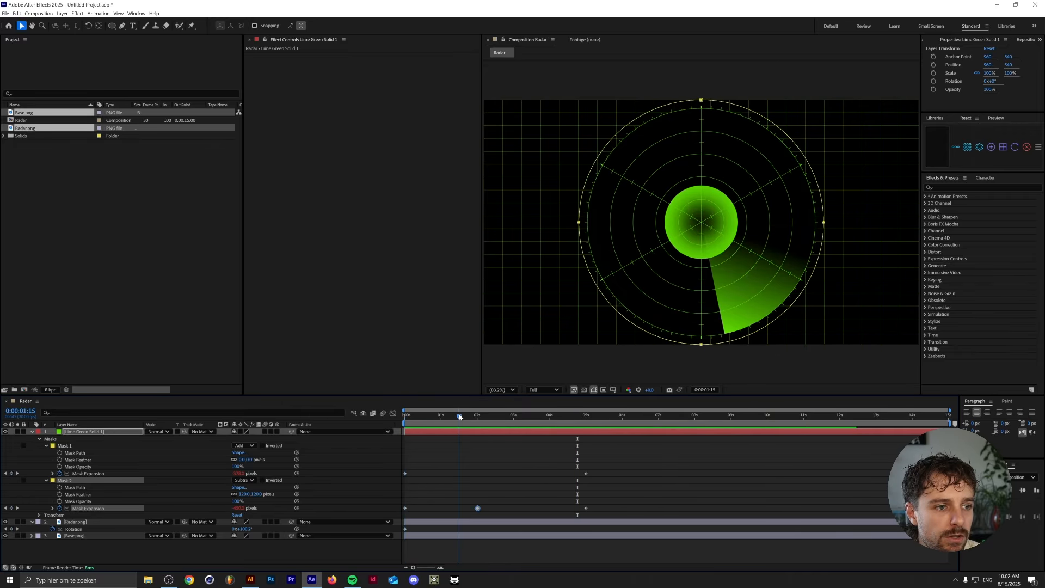
pyautogui.moveTo(473, 508); pyautogui.dragTo(461, 508)
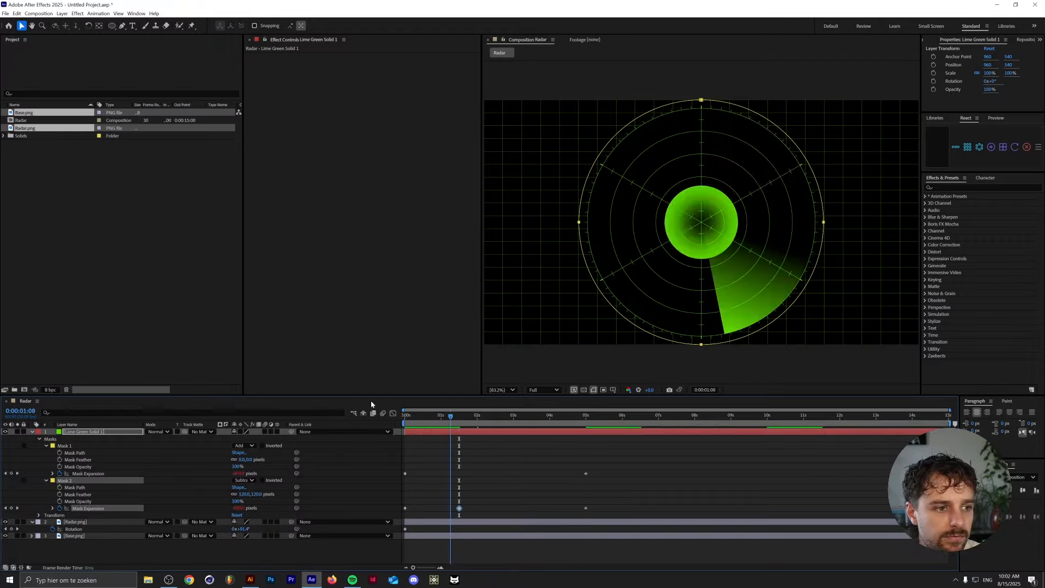
# Step: Try a Mask Expansion of 50 pixels for the first mask at 5 seconds, and undo it
pyautogui.click(586, 416)
pyautogui.click(238, 474)
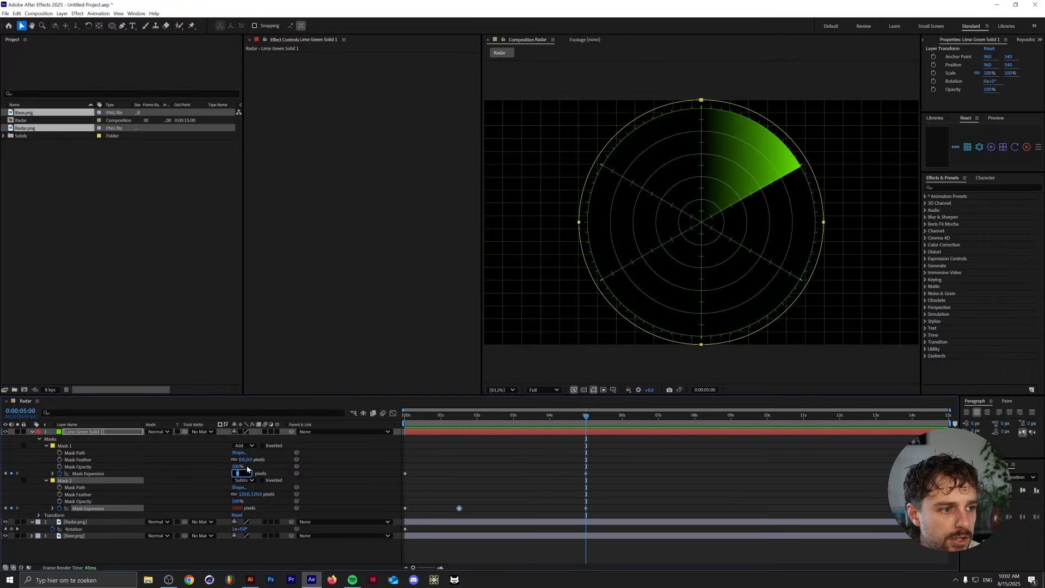
pyautogui.write('50')
pyautogui.press('Return')
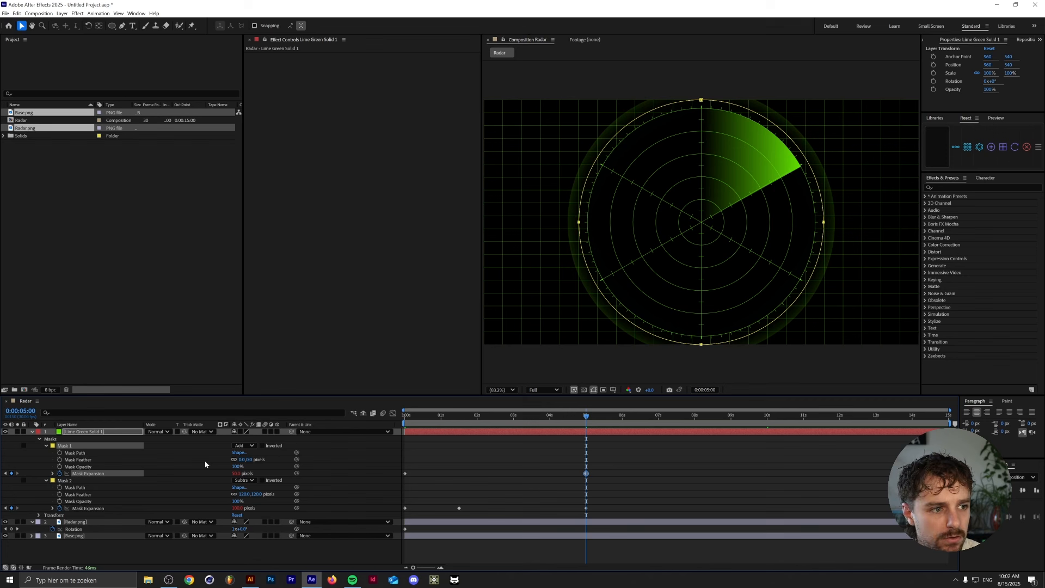
pyautogui.hotkey('ctrl', 'z')
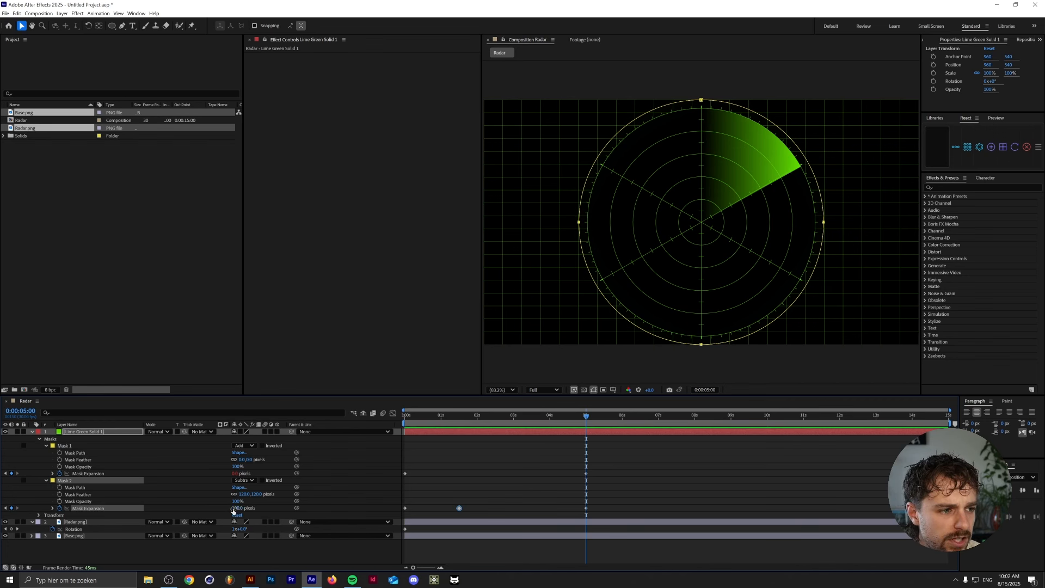
# Step: Set the second mask's Mask Expansion to 50 pixels at 5 seconds and check the pulse's end
pyautogui.write('50')
pyautogui.press('Return')
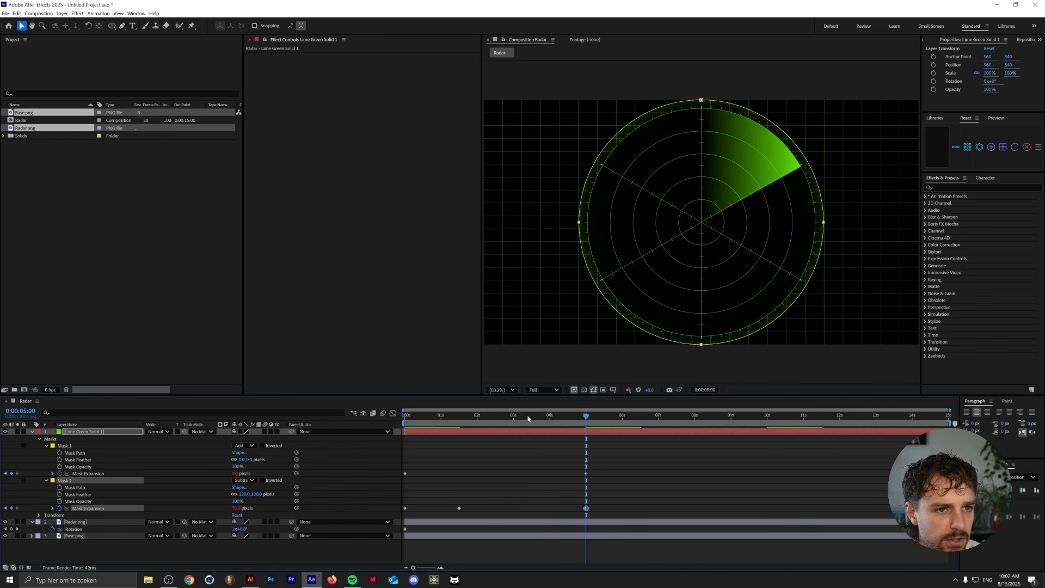
pyautogui.moveTo(566, 415); pyautogui.dragTo(586, 416)
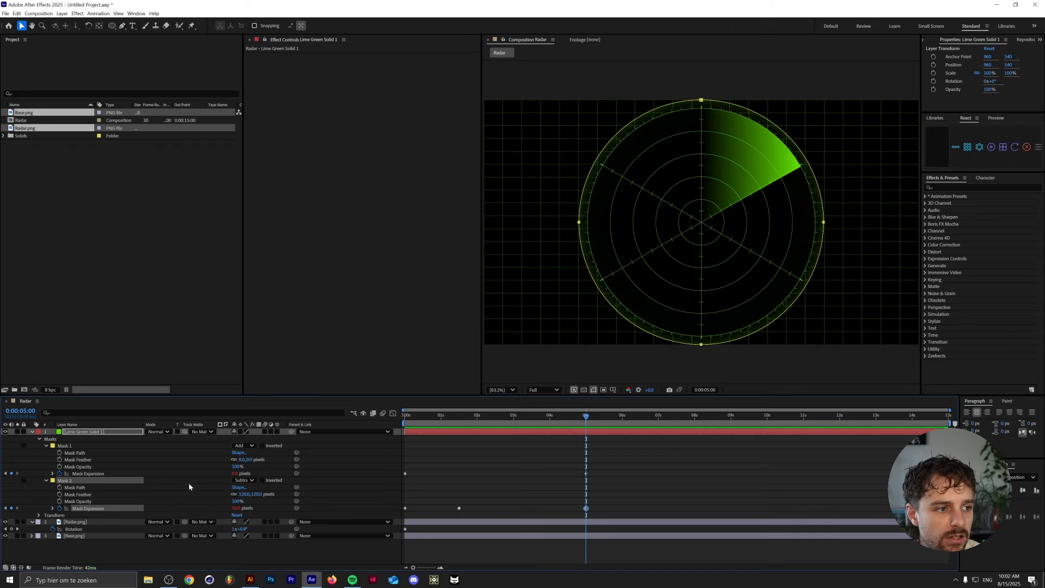
# Step: Try the first mask's Mask Expansion at -20 pixels at 5 seconds and check the pulse against the radar's edge
pyautogui.click(235, 472)
pyautogui.write('-20')
pyautogui.press('Return')
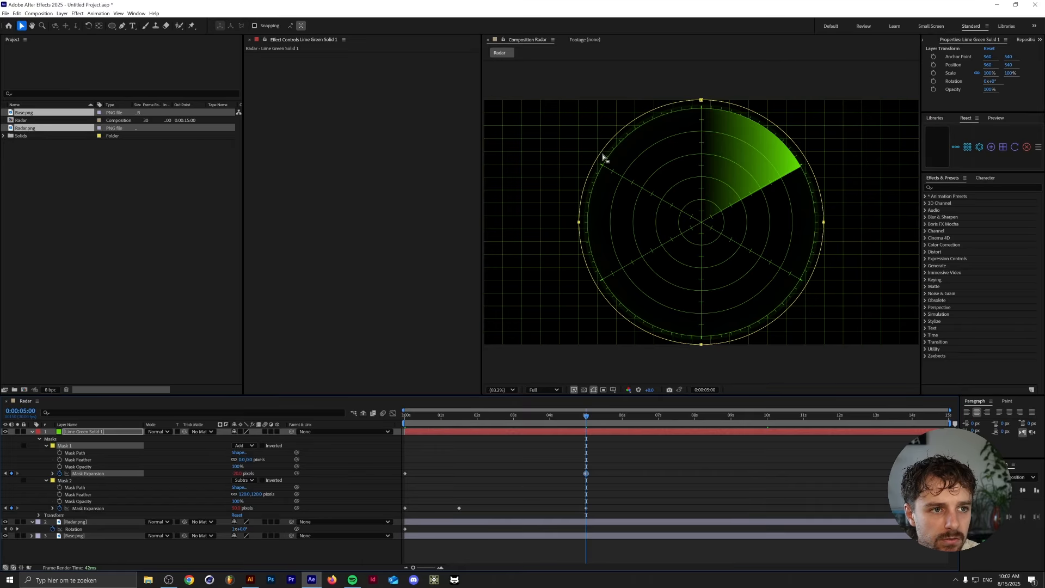
pyautogui.moveTo(585, 418)
pyautogui.mouseDown()
pyautogui.moveTo(563, 416)
pyautogui.moveTo(586, 417)
pyautogui.mouseUp()
# Step: Set the first mask's Mask Expansion to -30 pixels at 5 seconds
pyautogui.click(237, 472)
pyautogui.press('BackSpace')
pyautogui.write('-30')
pyautogui.press('Return')
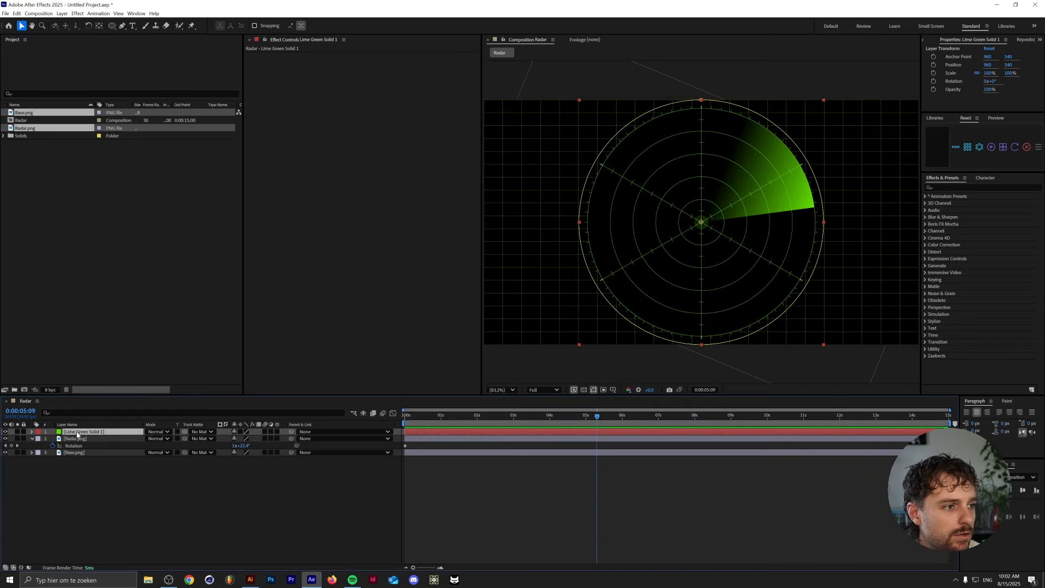
# Step: Pre-compose the lime green solid layer as "Ping", moving all attributes into the new composition
pyautogui.rightClick(81, 432)
pyautogui.click(124, 381)
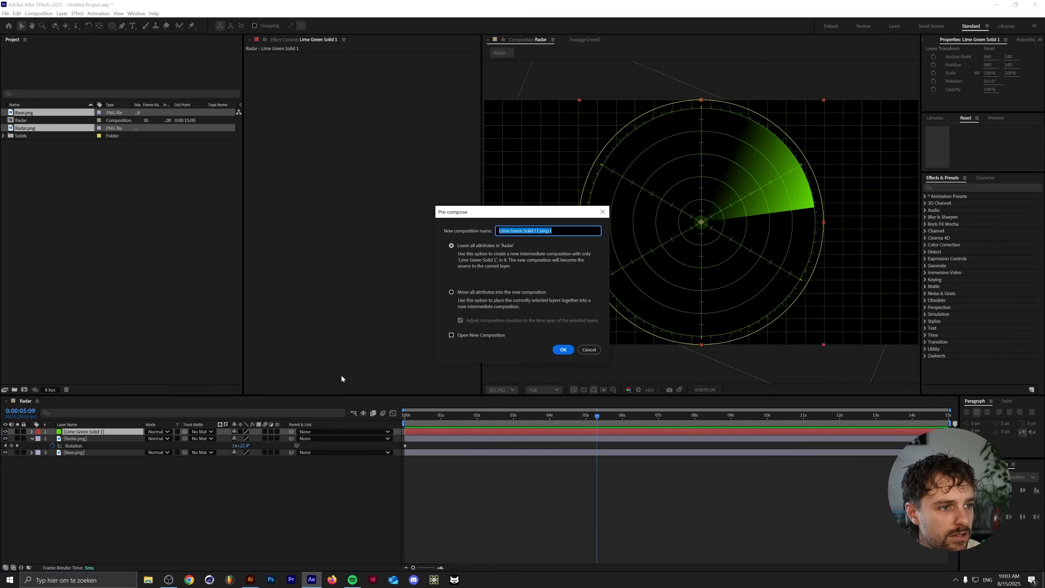
pyautogui.click(451, 292)
pyautogui.click(566, 230)
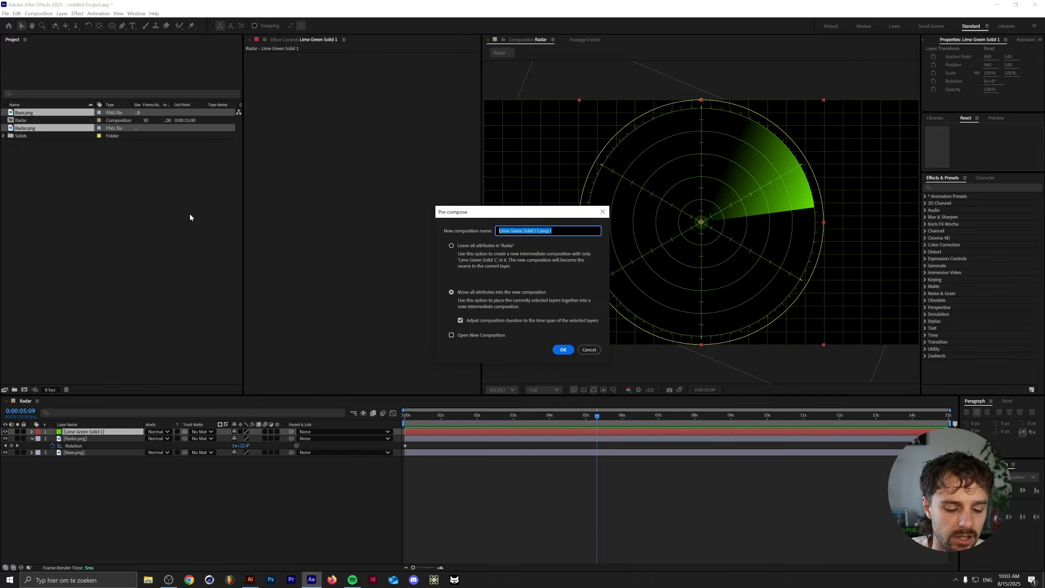
pyautogui.write('Ping')
pyautogui.press('Return')
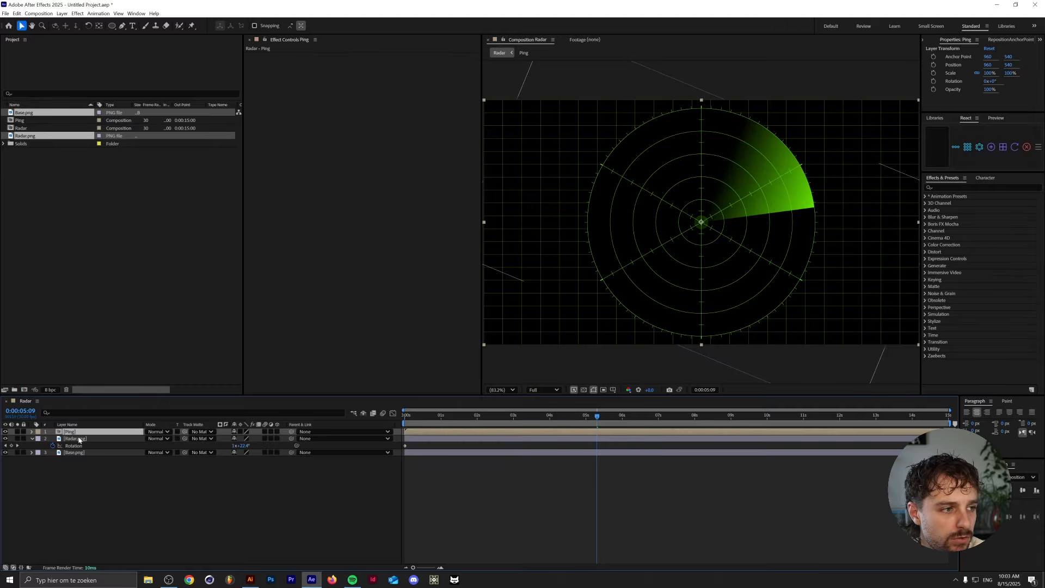
# Step: Duplicate the Ping layer, scale the copy to 42%, and place it to the right of the radar's centre
pyautogui.hotkey('ctrl', 'd')
pyautogui.press('s')
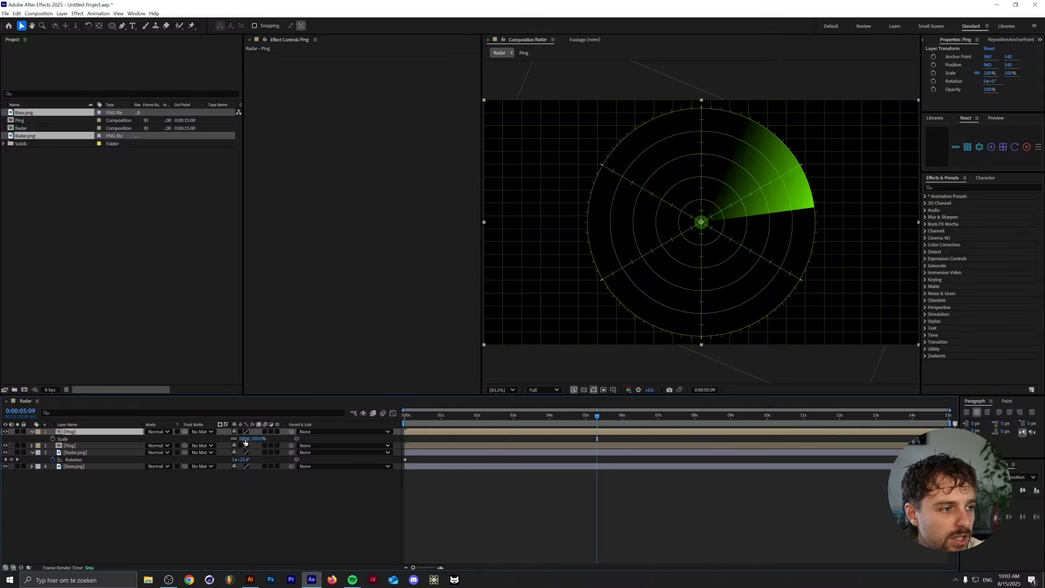
pyautogui.moveTo(246, 438); pyautogui.dragTo(238, 438)
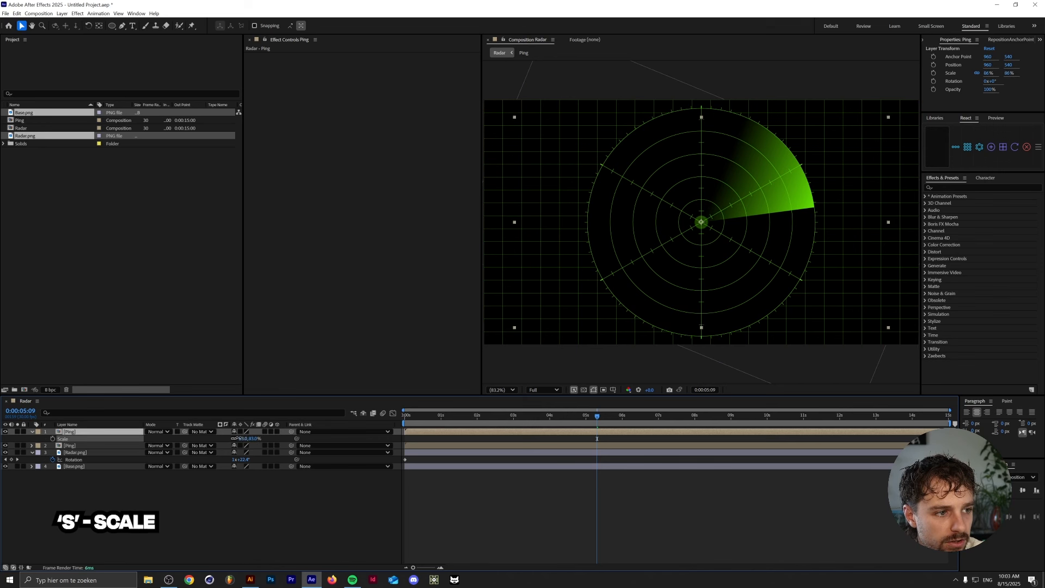
pyautogui.moveTo(662, 239); pyautogui.dragTo(755, 252)
pyautogui.click(476, 416)
pyautogui.press('space')
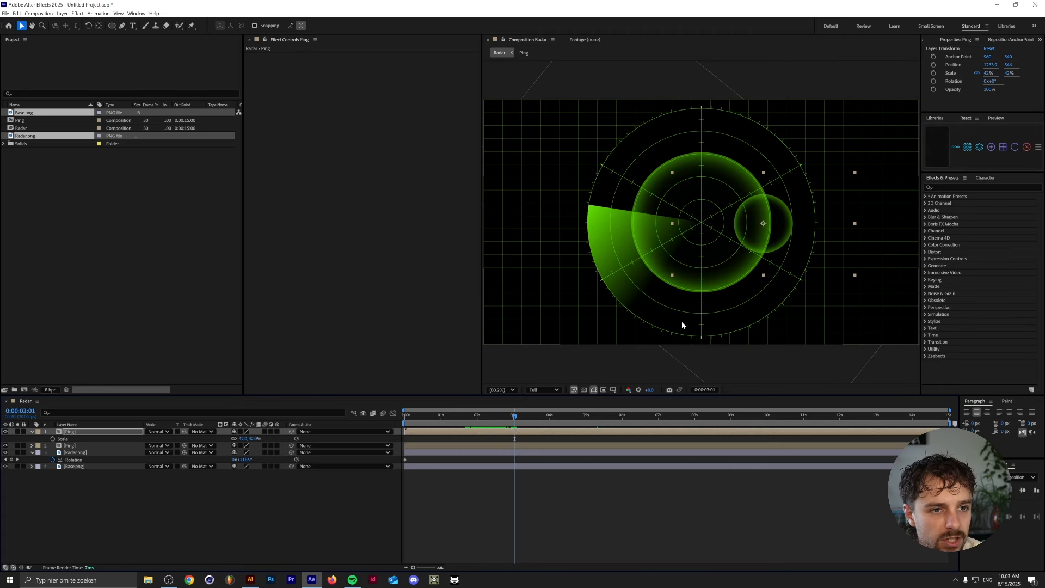
# Step: Move the small Ping to the radar's left half, start its layer at about 3 seconds, and preview the animation
pyautogui.moveTo(774, 245); pyautogui.dragTo(647, 223)
pyautogui.moveTo(413, 431)
pyautogui.mouseDown()
pyautogui.moveTo(522, 434)
pyautogui.moveTo(405, 418)
pyautogui.mouseUp()
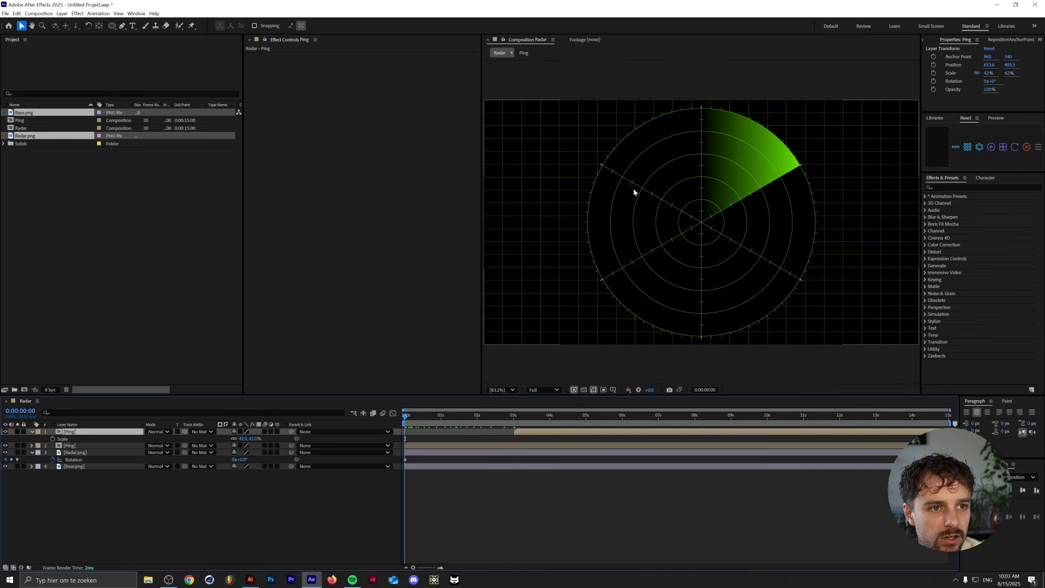
pyautogui.press('space')
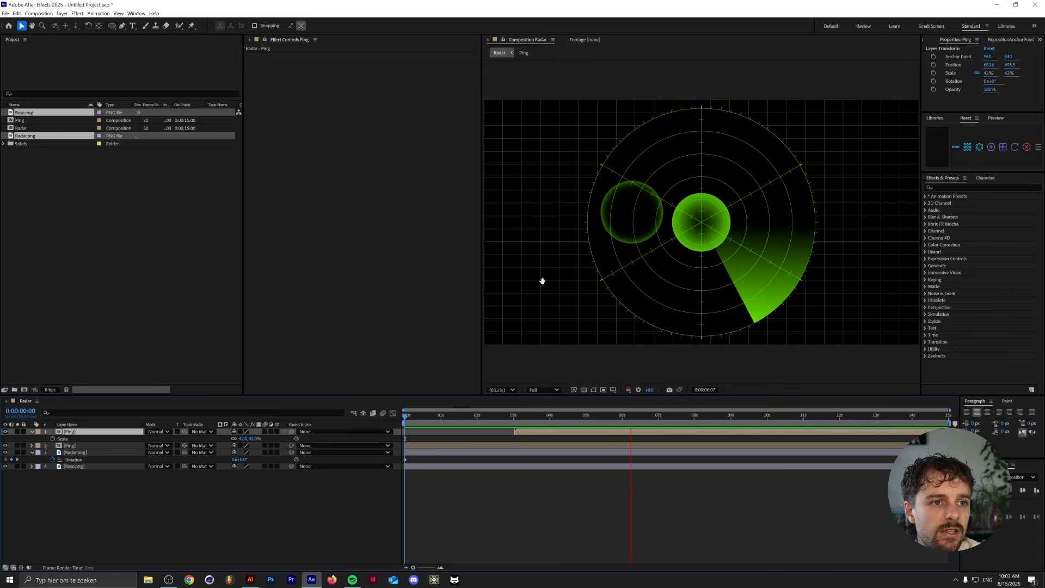
pyautogui.press('space')
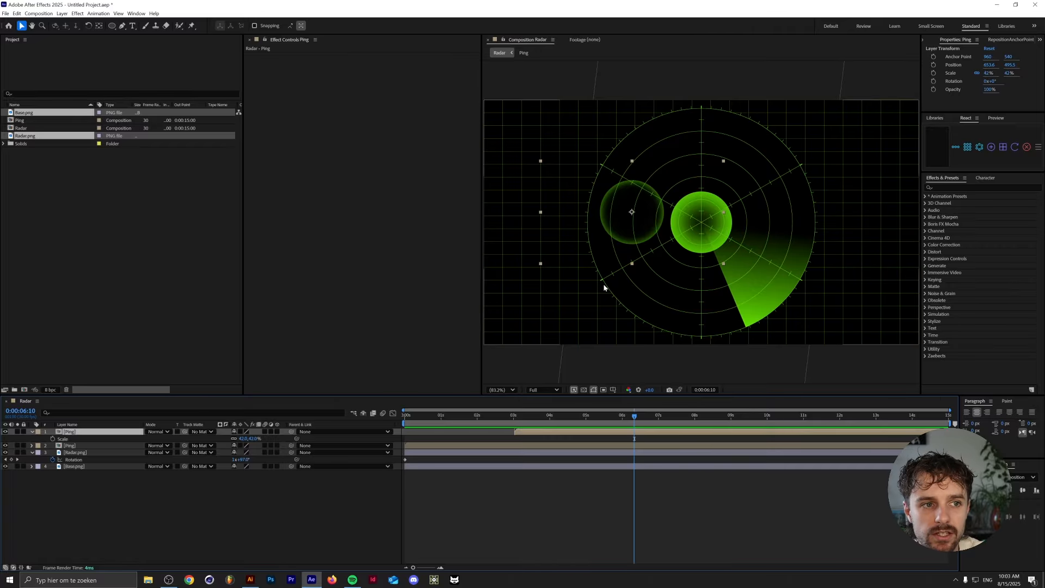
# Step: Apply the Fill effect to the small Ping layer with its default red colour and preview the pulse
pyautogui.click(950, 187)
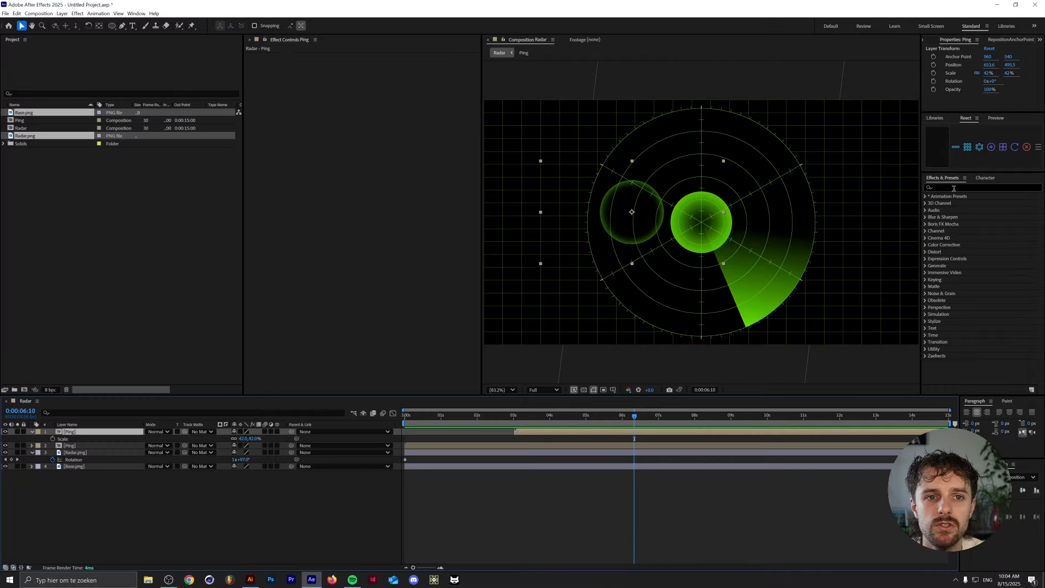
pyautogui.write('fill')
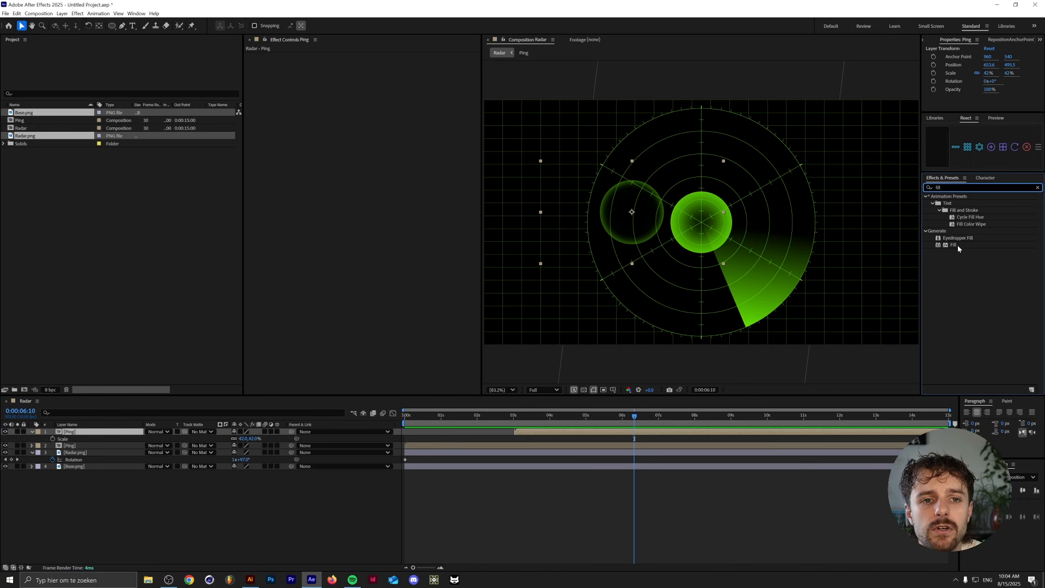
pyautogui.click(959, 246)
pyautogui.moveTo(959, 246); pyautogui.dragTo(77, 434)
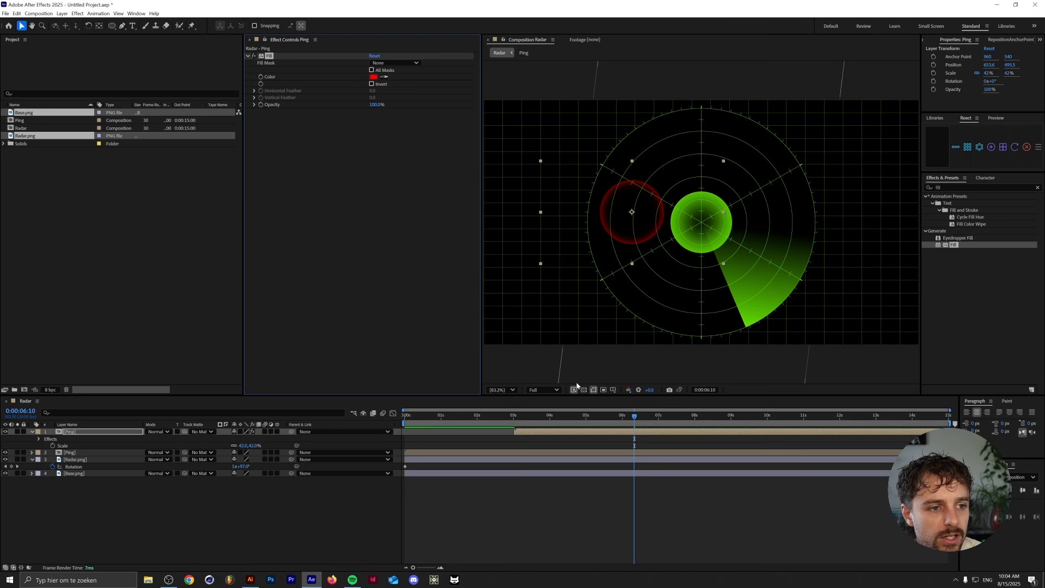
pyautogui.click(491, 416)
pyautogui.press('space')
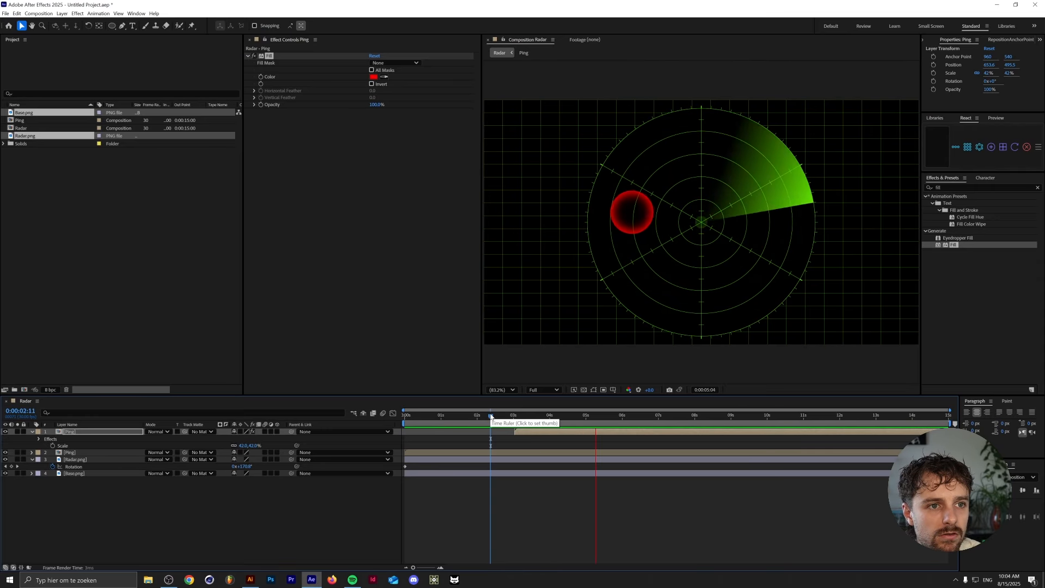
pyautogui.press('space')
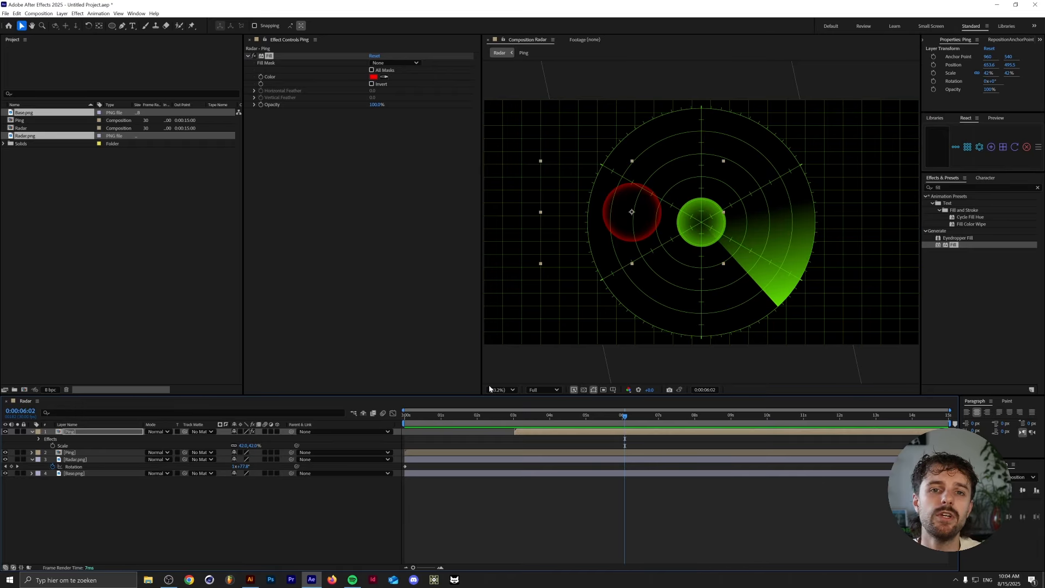
# Step: Add an adjustment layer named "Glow" above all layers and apply the Glow effect to it
pyautogui.click(212, 527)
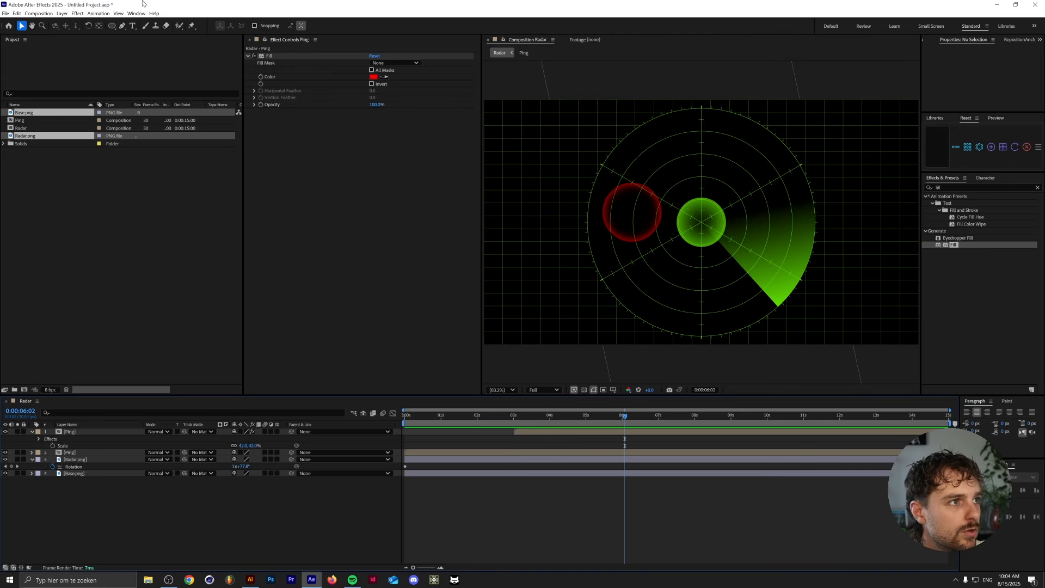
pyautogui.click(62, 13)
pyautogui.moveTo(109, 21)
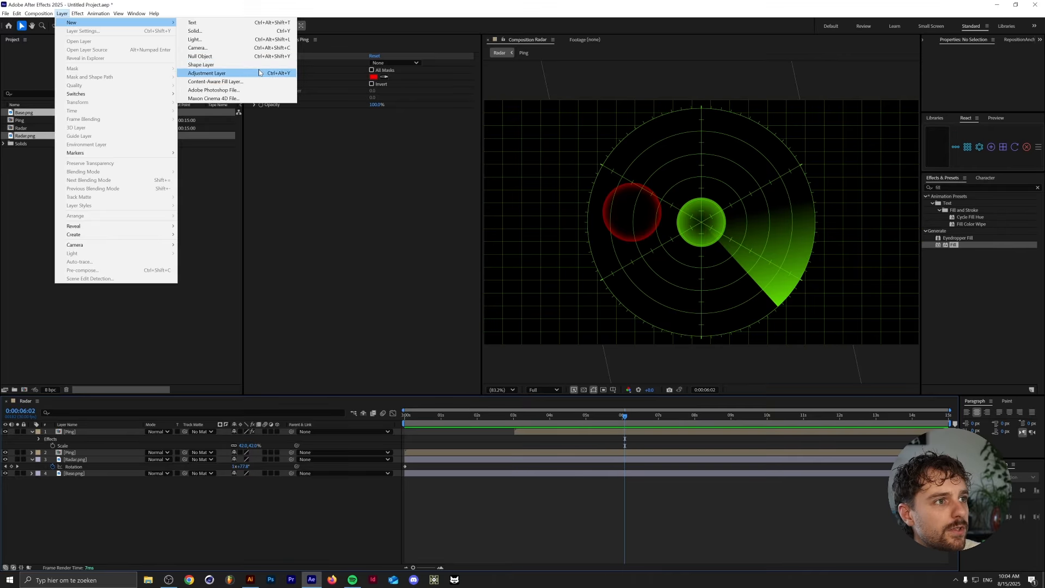
pyautogui.click(218, 73)
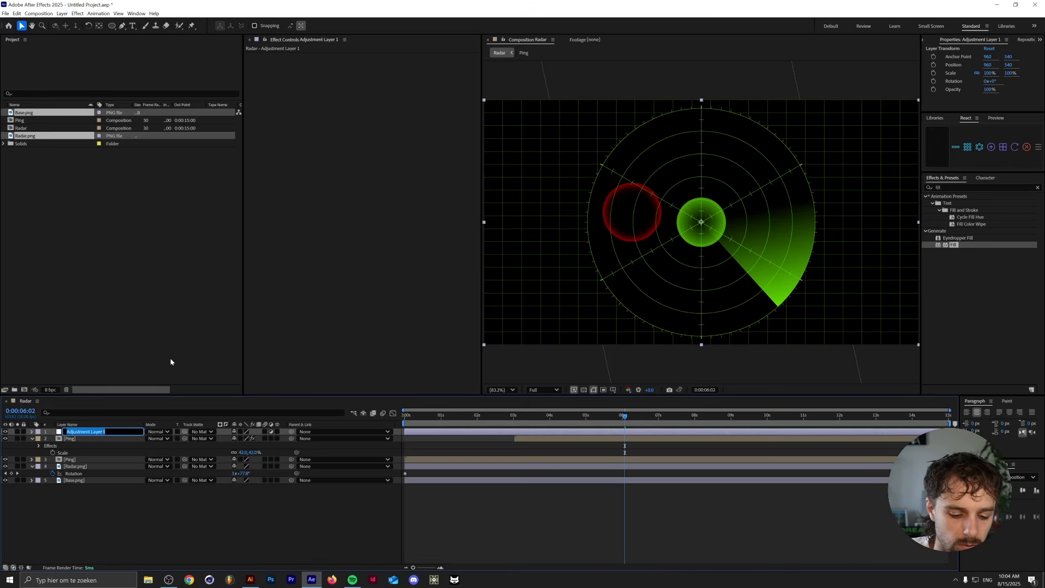
pyautogui.click(968, 187)
pyautogui.write('glow')
pyautogui.moveTo(940, 239); pyautogui.dragTo(375, 139)
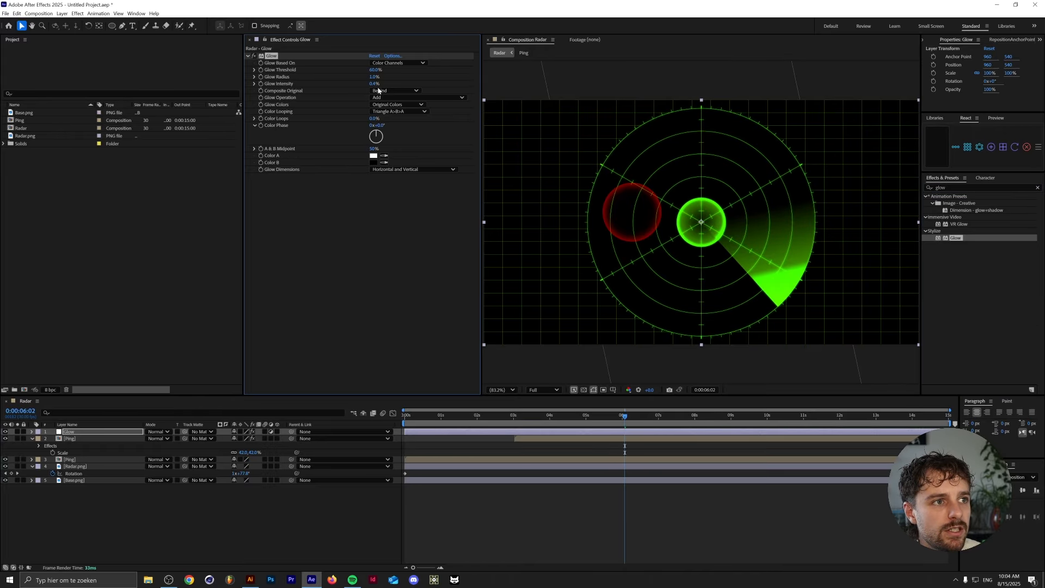
# Step: Set Glow Colors to A & B Colors, with a light blue Color A and a saturated blue Color B
pyautogui.click(388, 105)
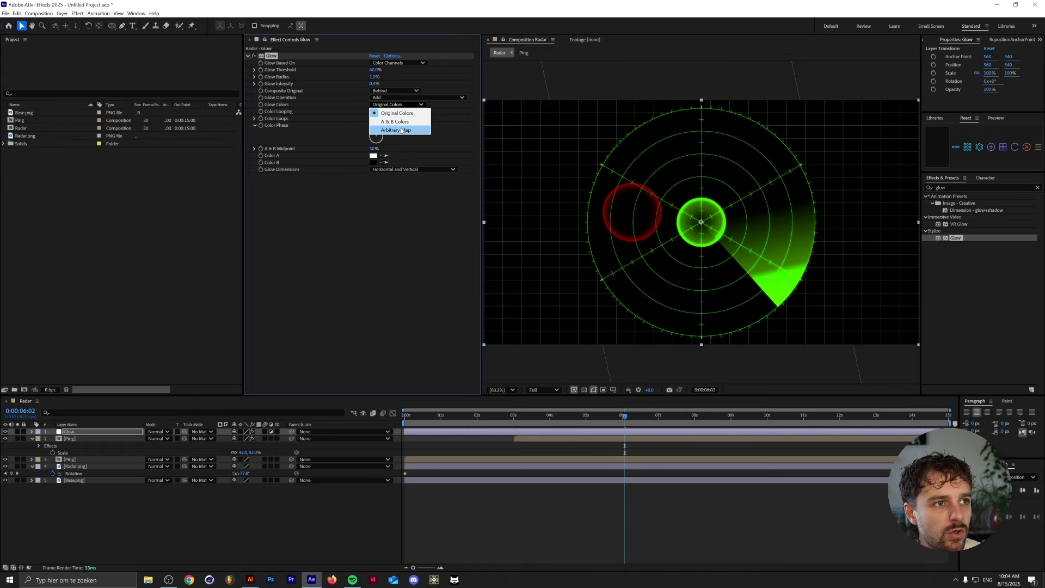
pyautogui.click(405, 123)
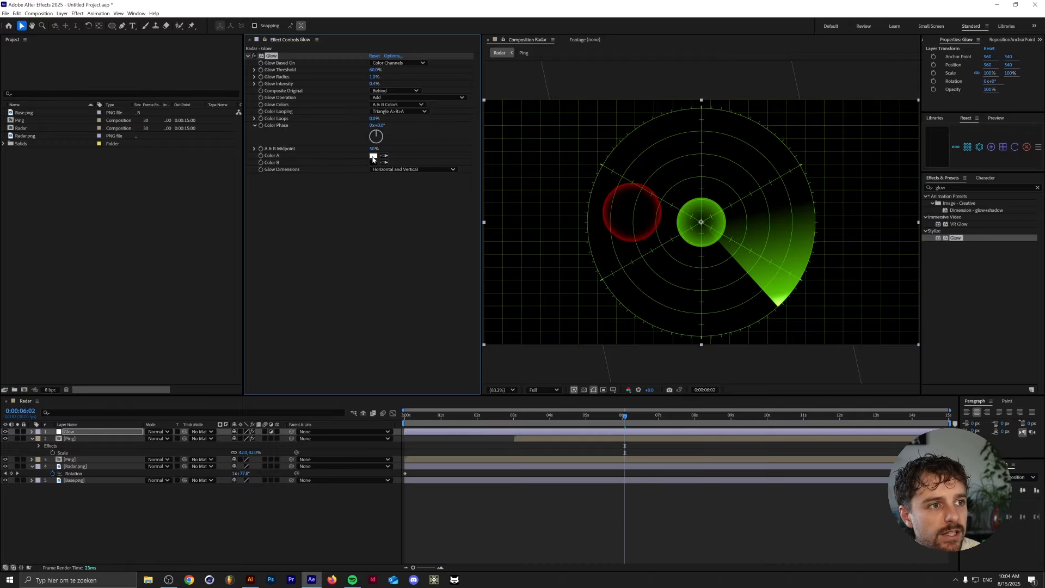
pyautogui.click(373, 157)
pyautogui.moveTo(548, 309); pyautogui.dragTo(542, 279)
pyautogui.click(499, 264)
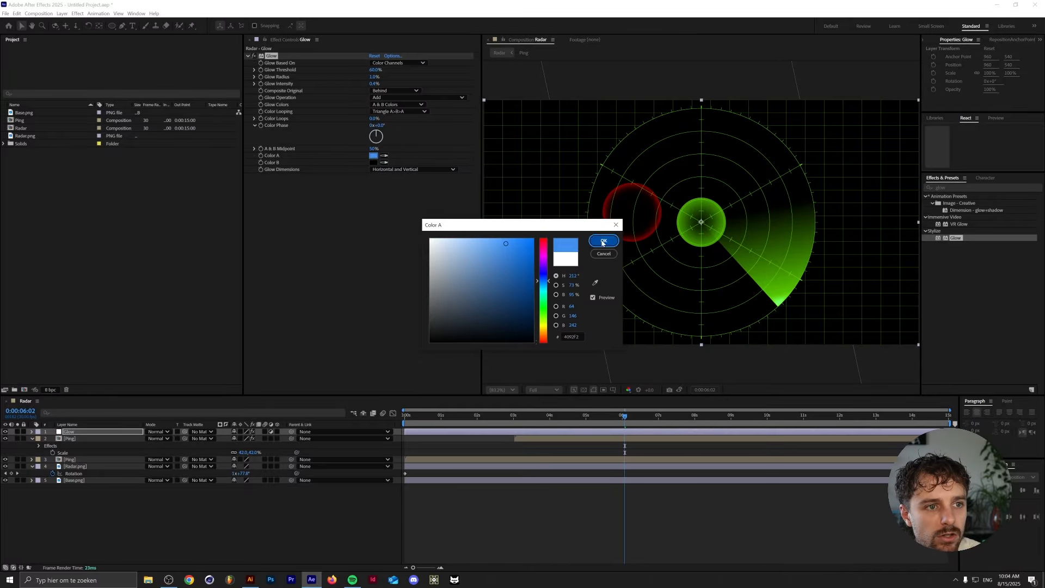
pyautogui.click(602, 242)
pyautogui.click(373, 162)
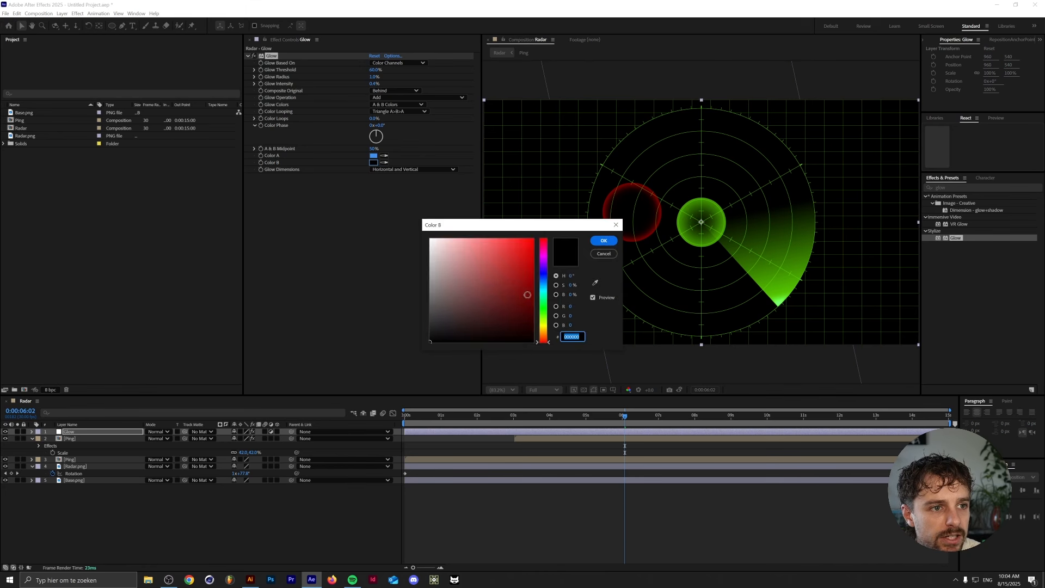
pyautogui.press('Return')
pyautogui.press('space')
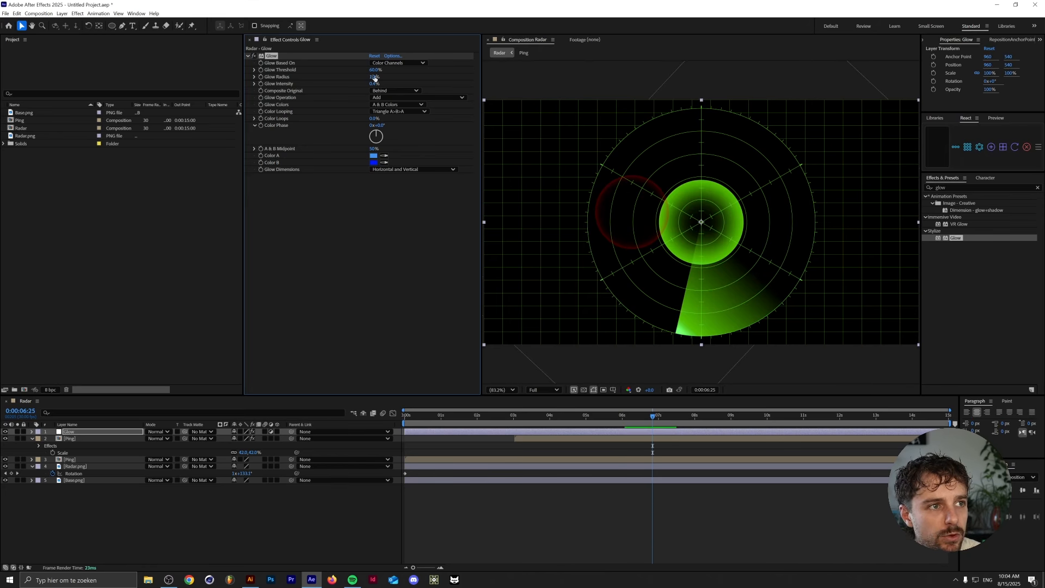
# Step: Set the Glow Threshold to about 42.7% and Intensity to 0.3%, increase the Glow Radius, and preview the animation
pyautogui.moveTo(372, 71); pyautogui.dragTo(407, 69)
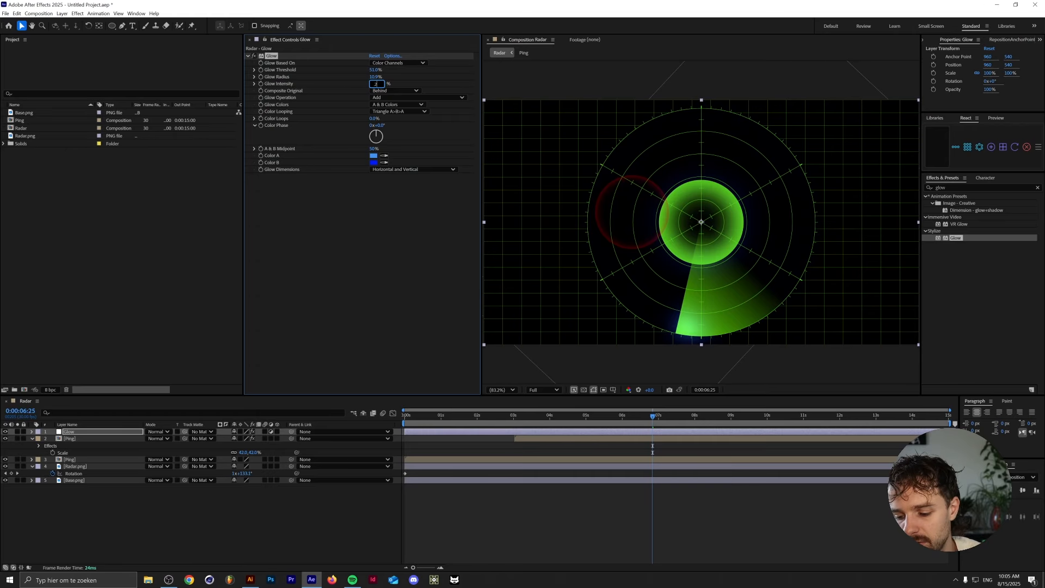
pyautogui.moveTo(597, 416); pyautogui.dragTo(480, 417)
pyautogui.moveTo(374, 83); pyautogui.dragTo(359, 69)
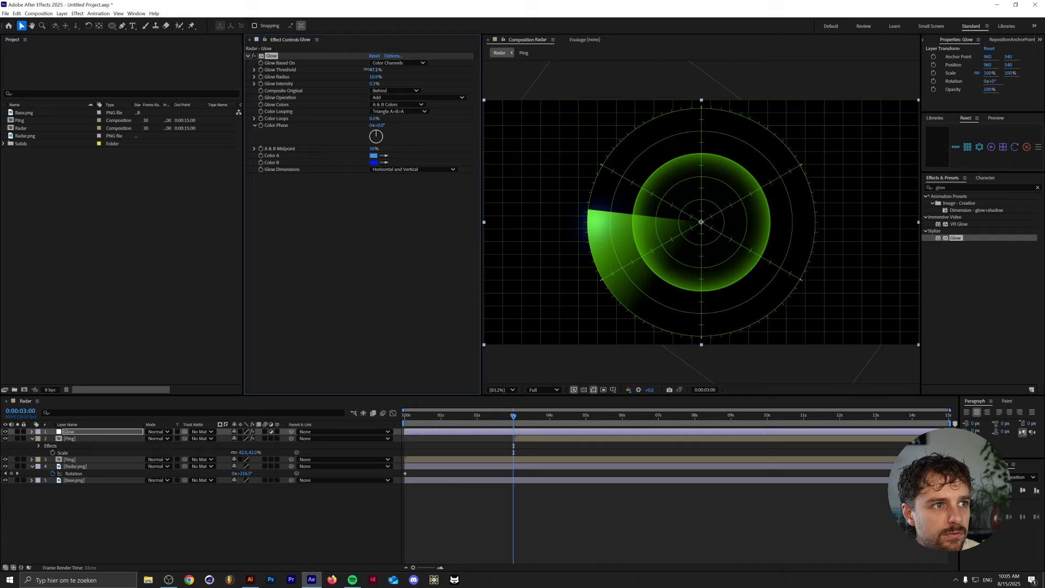
pyautogui.press('space')
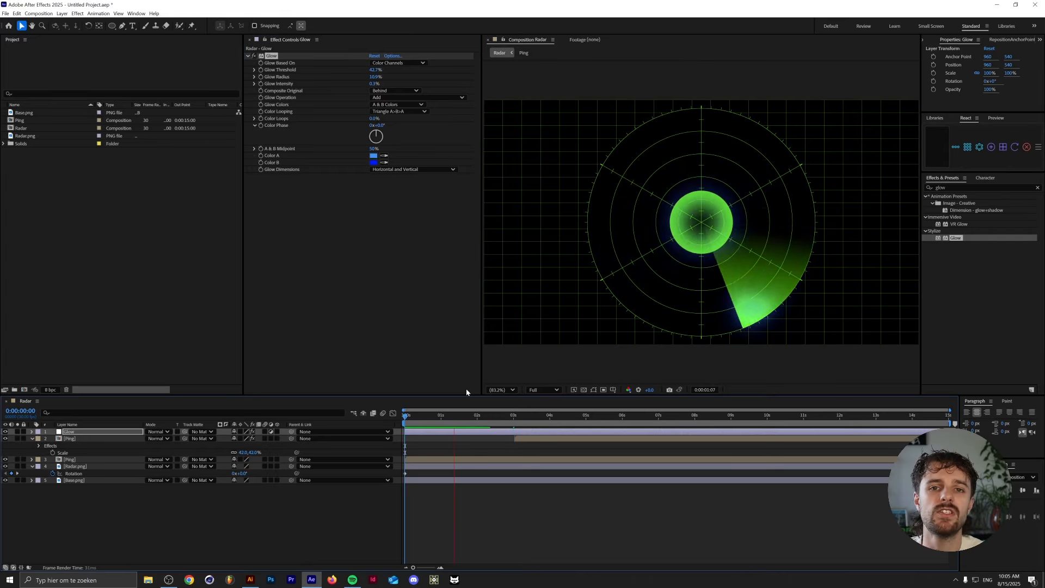